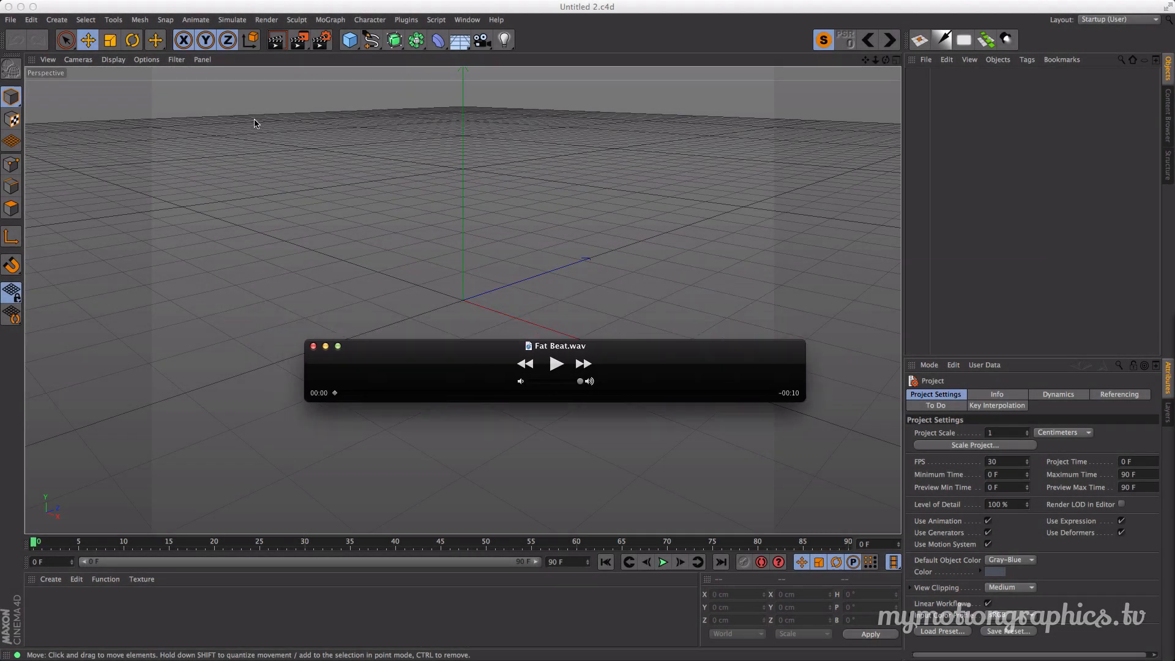
- Listen to the Fat Beat.wav audio clip and close its player
{"action": "left_click_drag", "start_coordinate": [454, 359], "coordinate": [397, 272]}
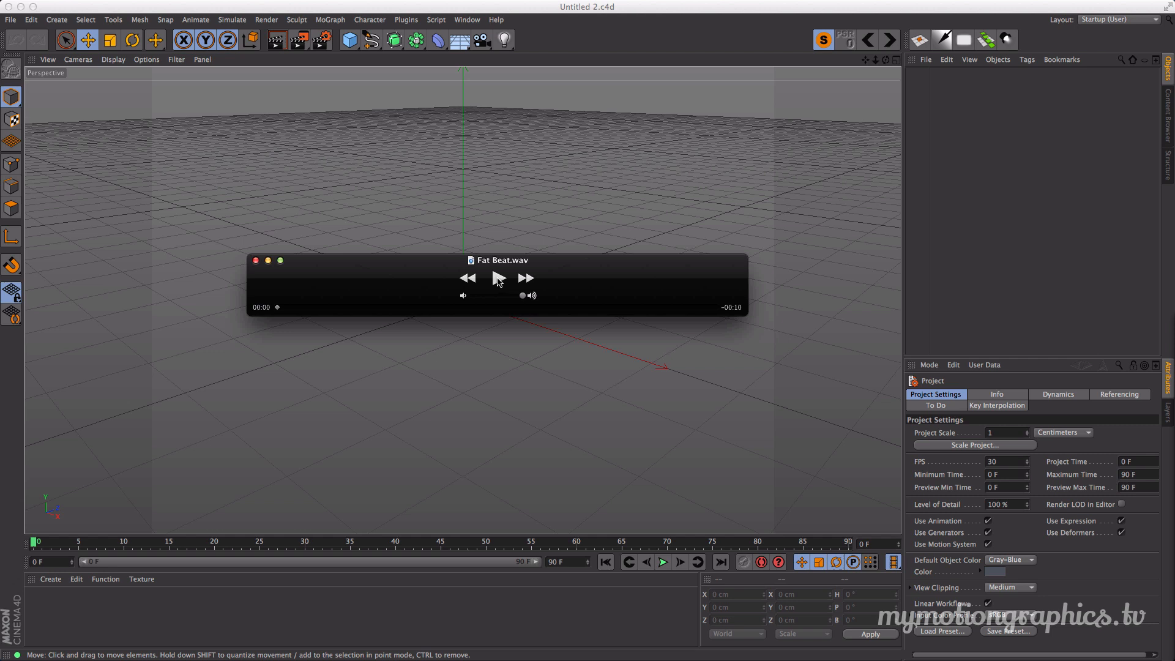
{"action": "left_click_drag", "start_coordinate": [513, 294], "coordinate": [500, 296]}
{"action": "left_click", "coordinate": [499, 280]}
{"action": "left_click", "coordinate": [256, 261]}
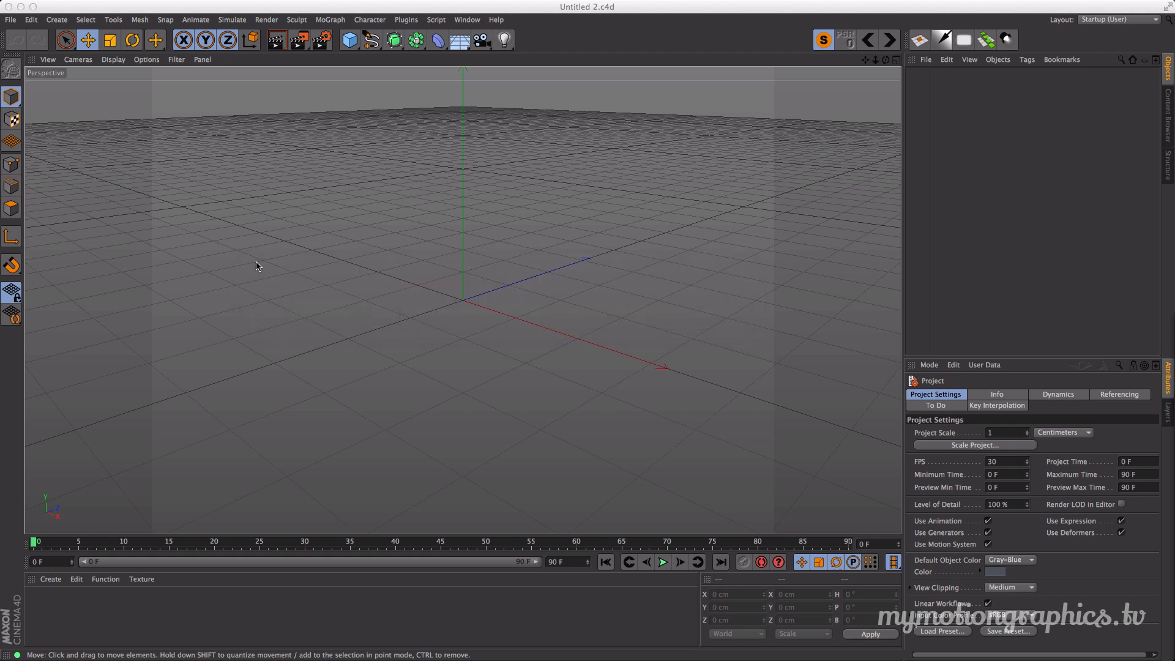
- Open the Motion Drop.c4d preset scene from the MMG - Motion Drop library folder
{"action": "left_click", "coordinate": [331, 20]}
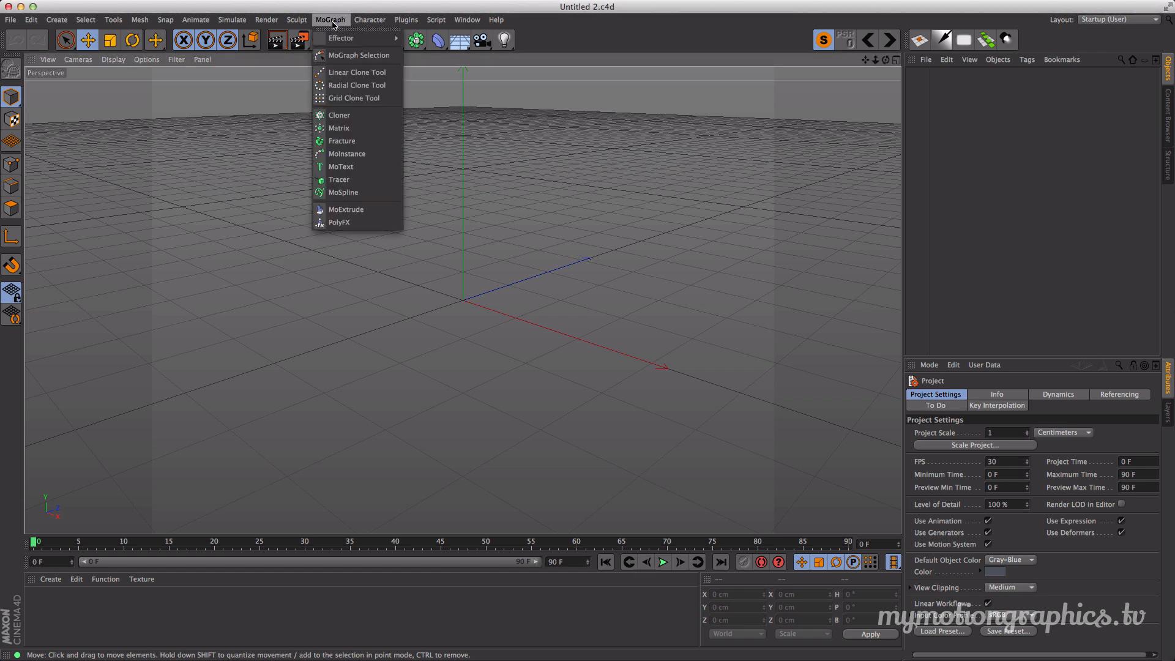
{"action": "left_click", "coordinate": [1165, 129]}
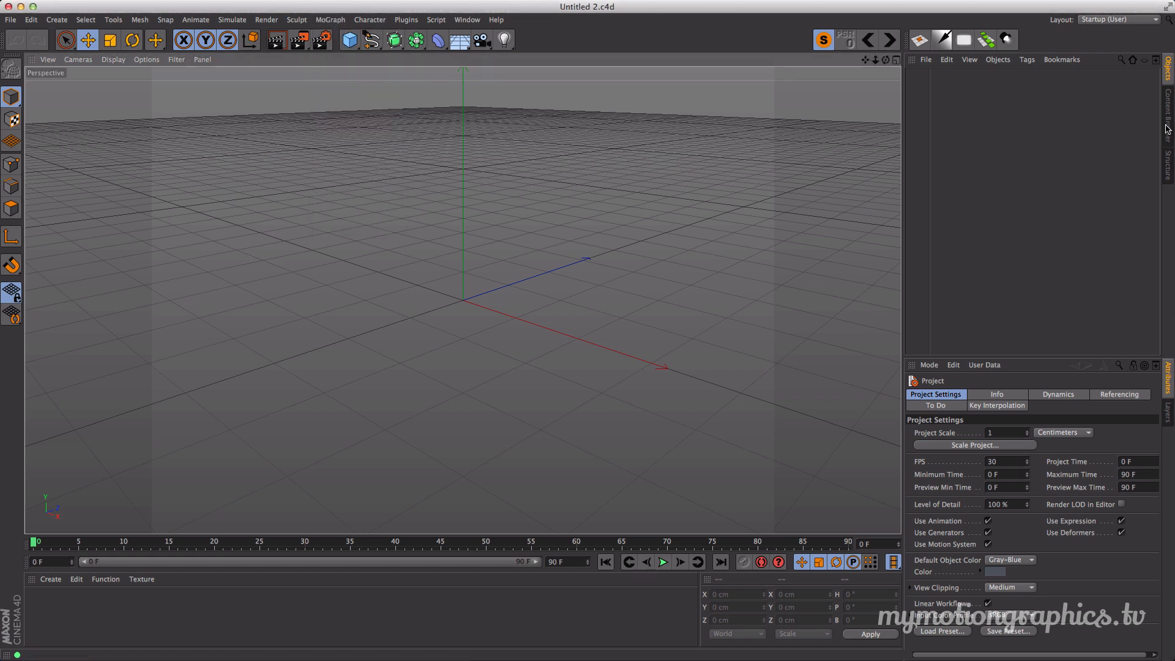
{"action": "left_click", "coordinate": [1166, 127]}
{"action": "double_click", "coordinate": [958, 202]}
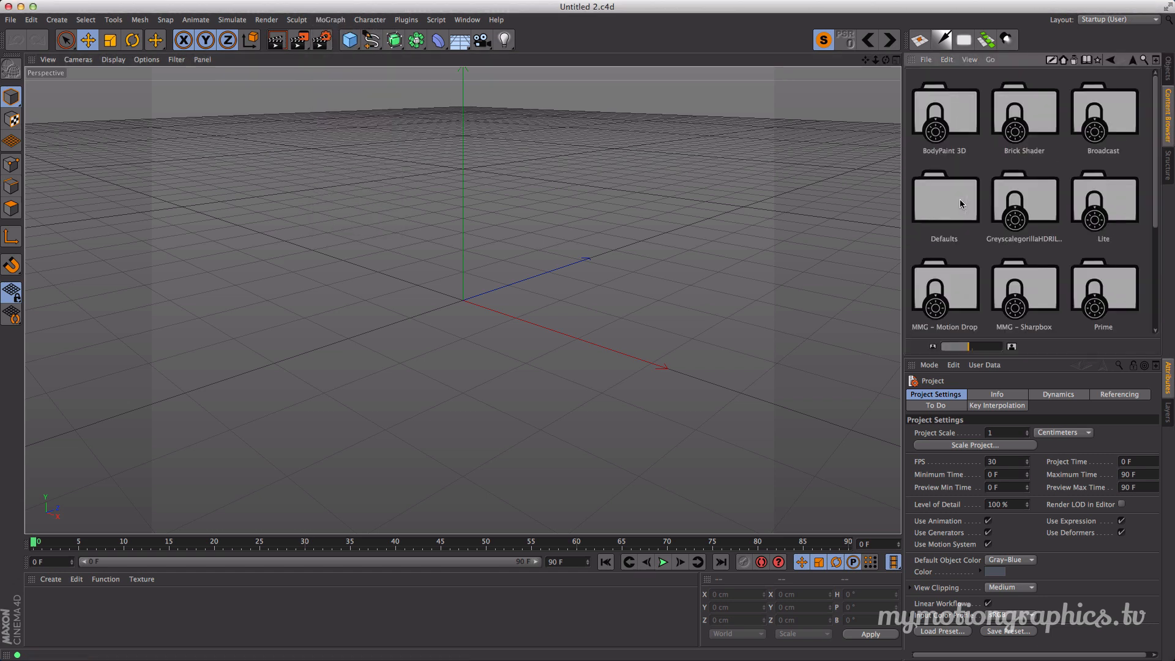
{"action": "left_click_drag", "start_coordinate": [1158, 156], "coordinate": [1157, 264]}
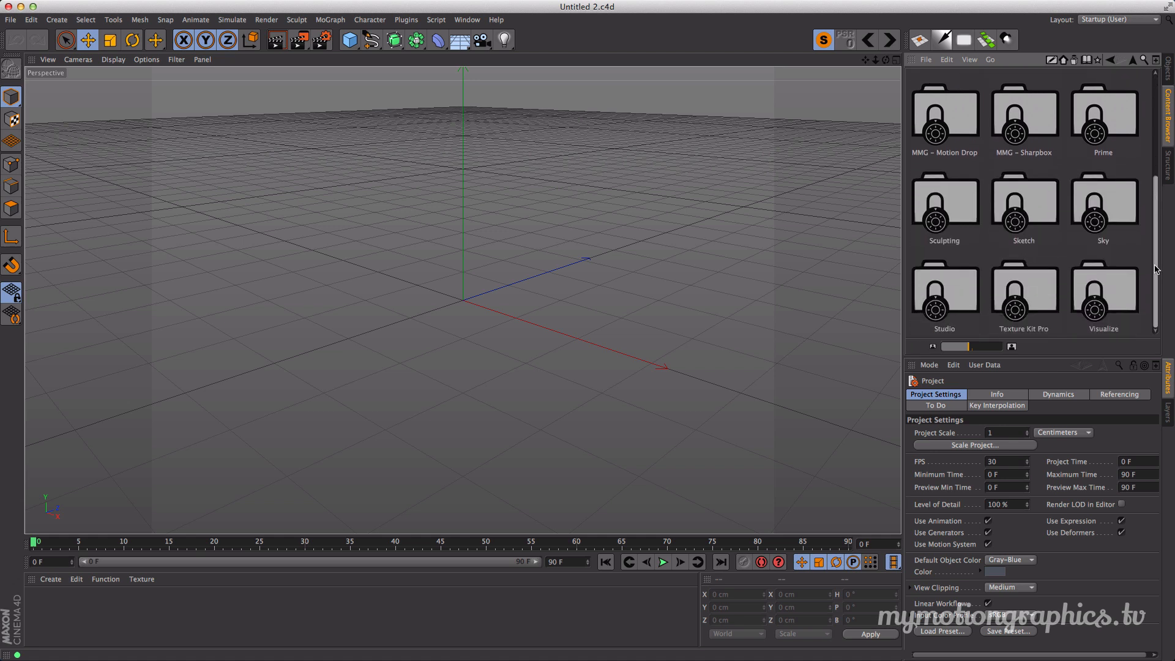
{"action": "double_click", "coordinate": [967, 127]}
{"action": "double_click", "coordinate": [960, 115]}
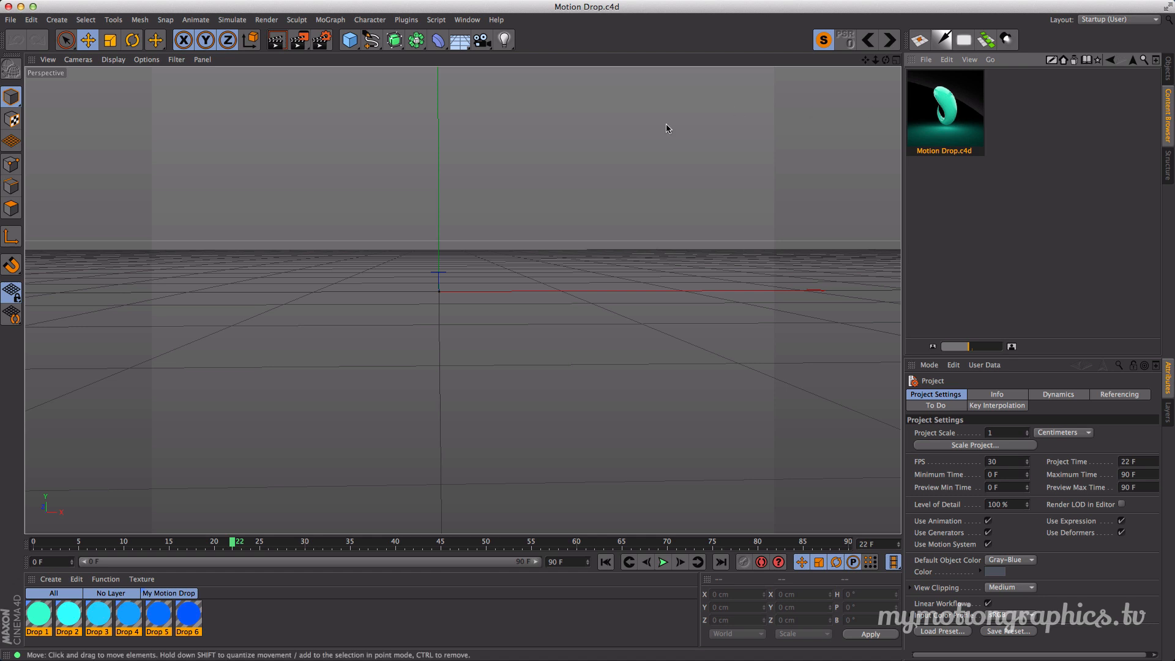
- Save the scene as "Motion Drop + sound effector.c4d" in the project folder
{"action": "left_click", "coordinate": [11, 20]}
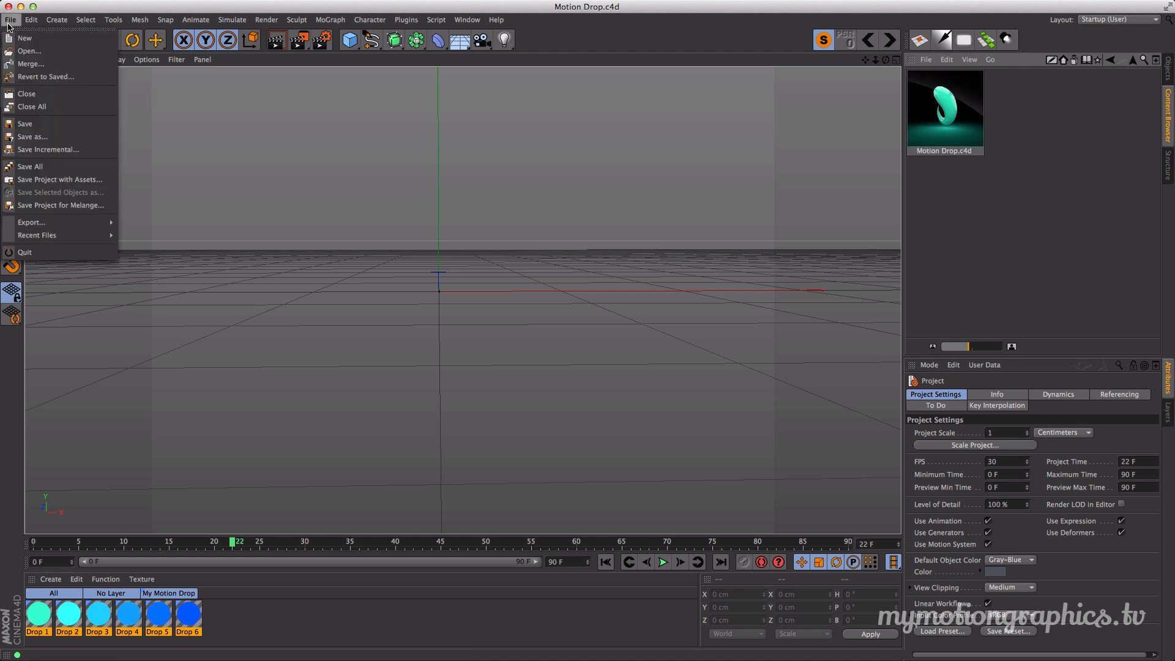
{"action": "left_click", "coordinate": [39, 137]}
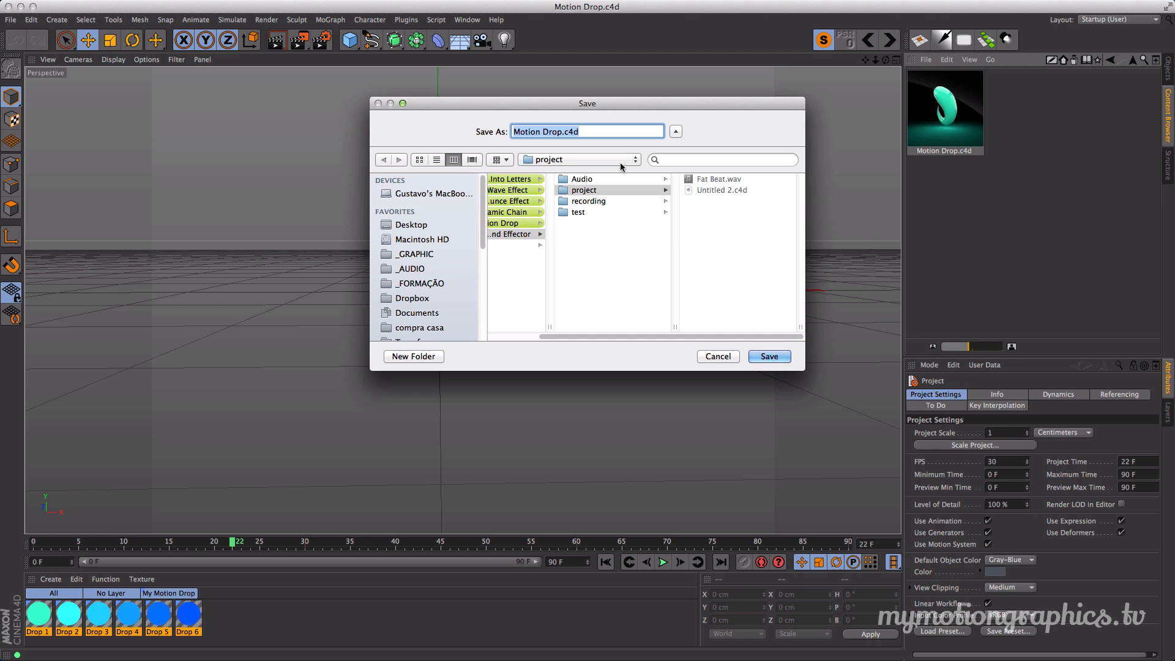
{"action": "left_click", "coordinate": [562, 131]}
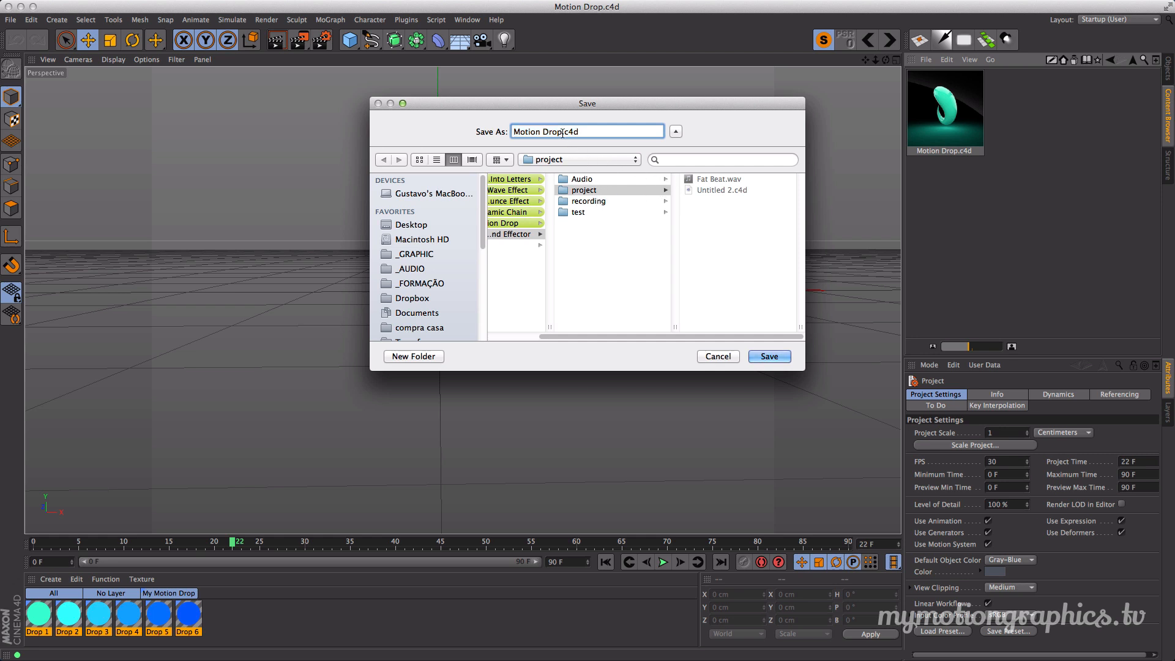
{"action": "type", "text": "*"}
{"action": "key", "text": "BackSpace"}
{"action": "key", "text": "BackSpace"}
{"action": "type", "text": "+ sound effector"}
{"action": "key", "text": "Return"}
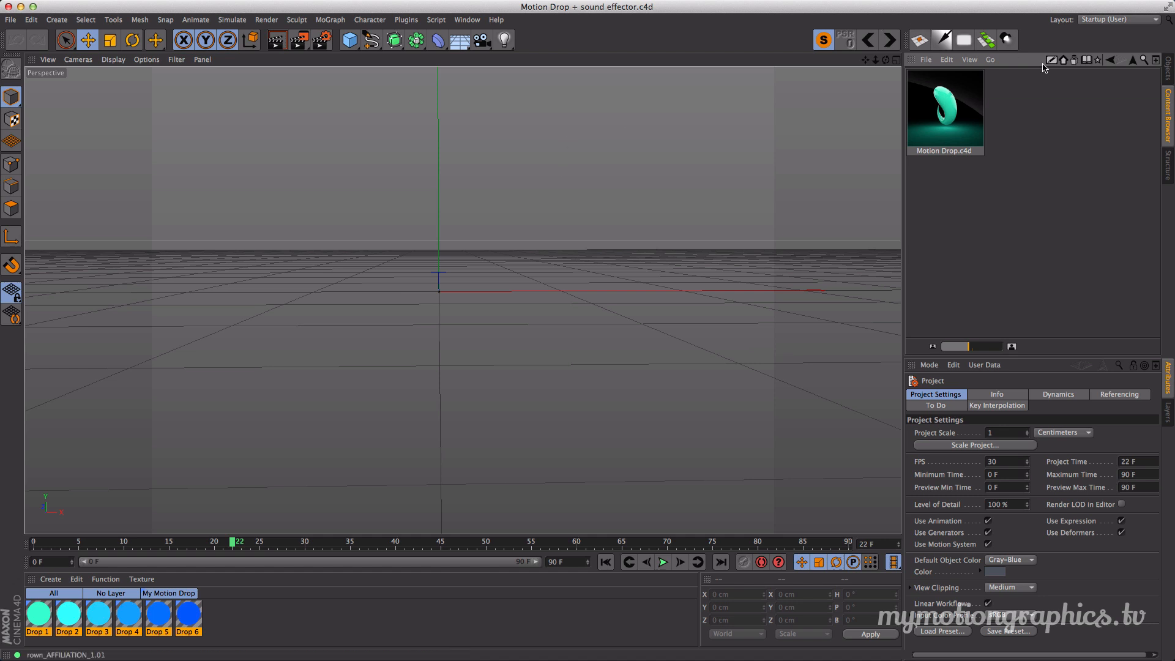
- Add a MoGraph Sound effector to the scene and enlarge the area showing its settings
{"action": "left_click", "coordinate": [1169, 71]}
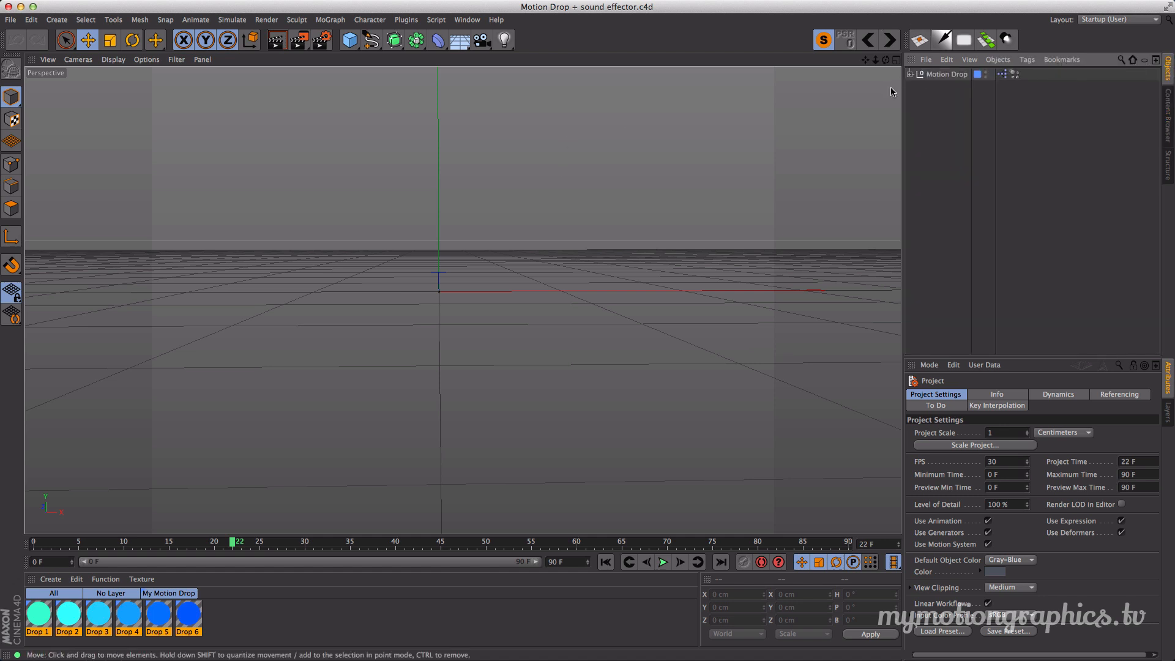
{"action": "left_click", "coordinate": [330, 20]}
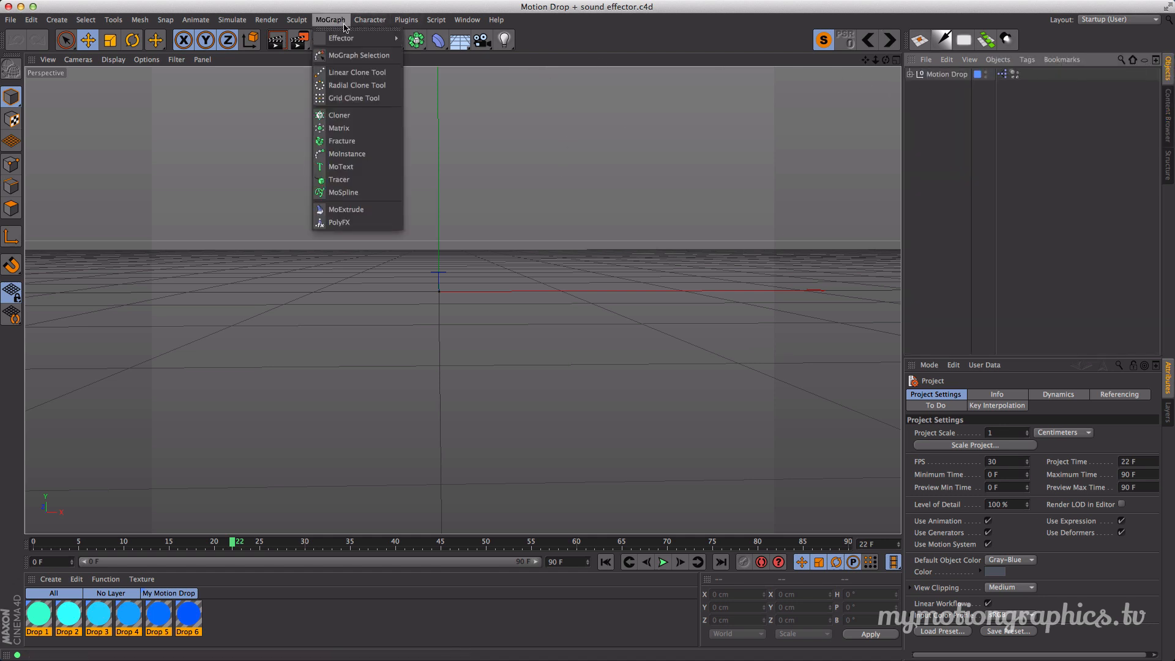
{"action": "mouse_move", "coordinate": [361, 38]}
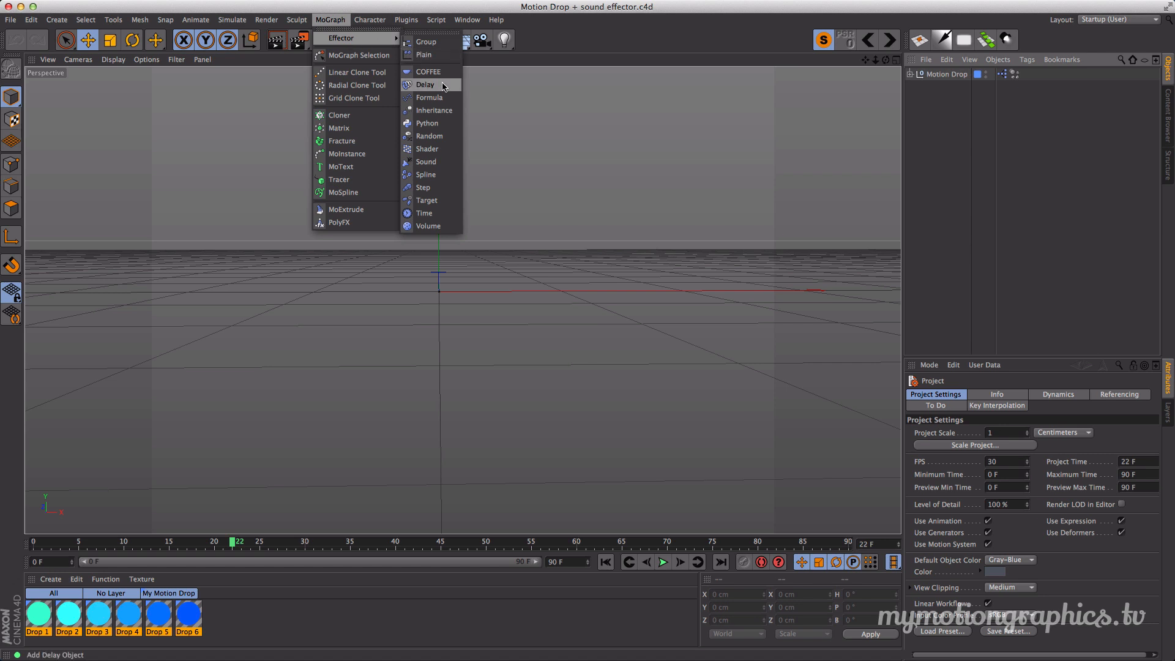
{"action": "left_click", "coordinate": [438, 162]}
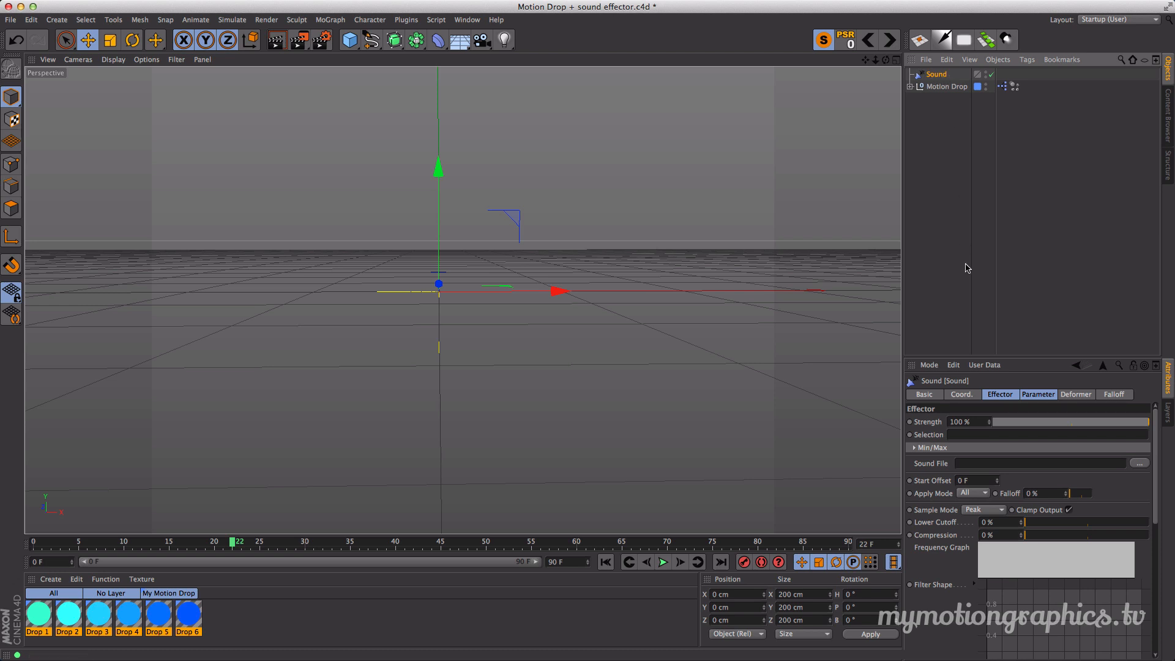
{"action": "left_click_drag", "start_coordinate": [992, 355], "coordinate": [990, 288]}
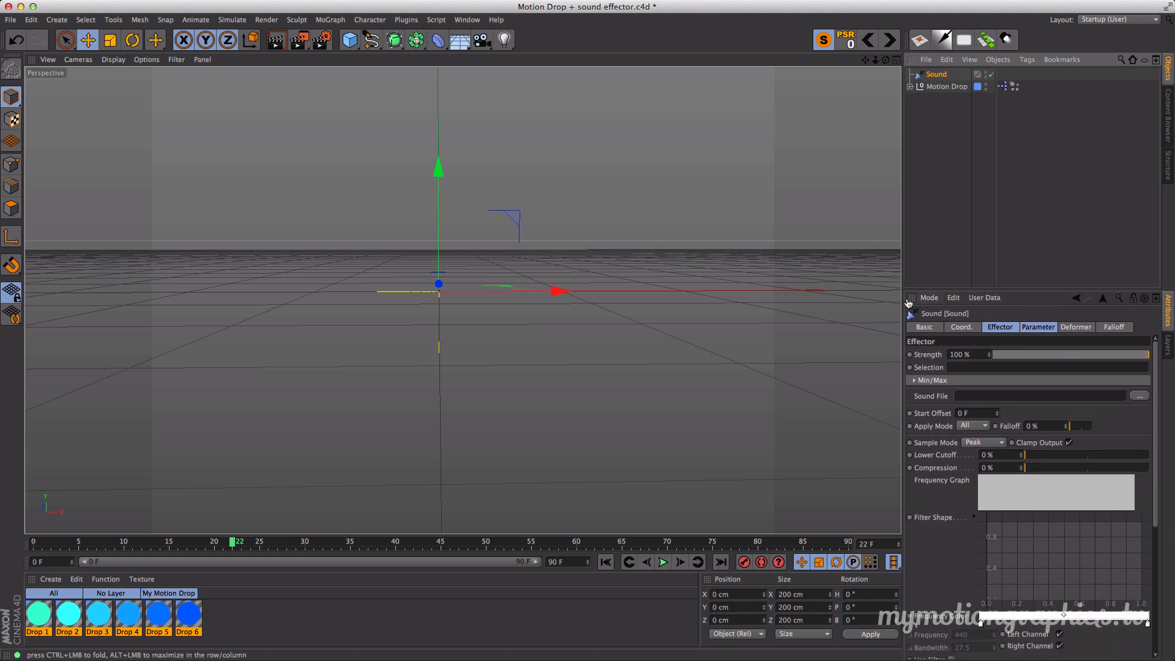
{"action": "left_click_drag", "start_coordinate": [904, 298], "coordinate": [868, 298]}
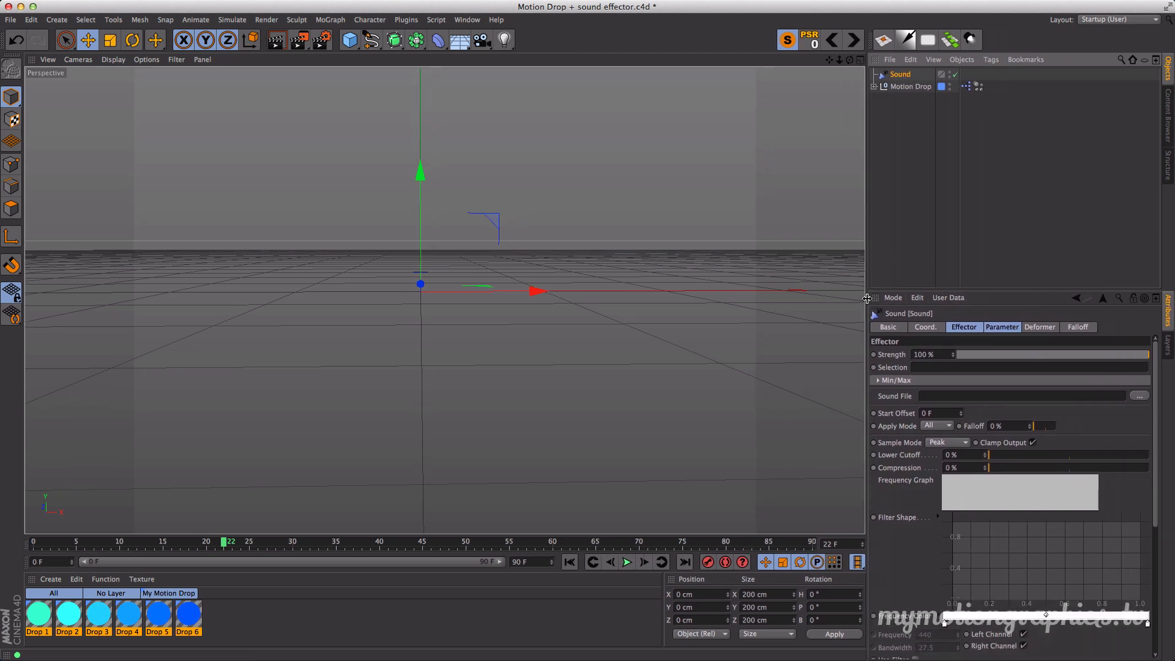
- Load Fat Beat.wav from the project folder as the Sound effector's sound file
{"action": "left_click", "coordinate": [1000, 326]}
{"action": "left_click", "coordinate": [964, 328]}
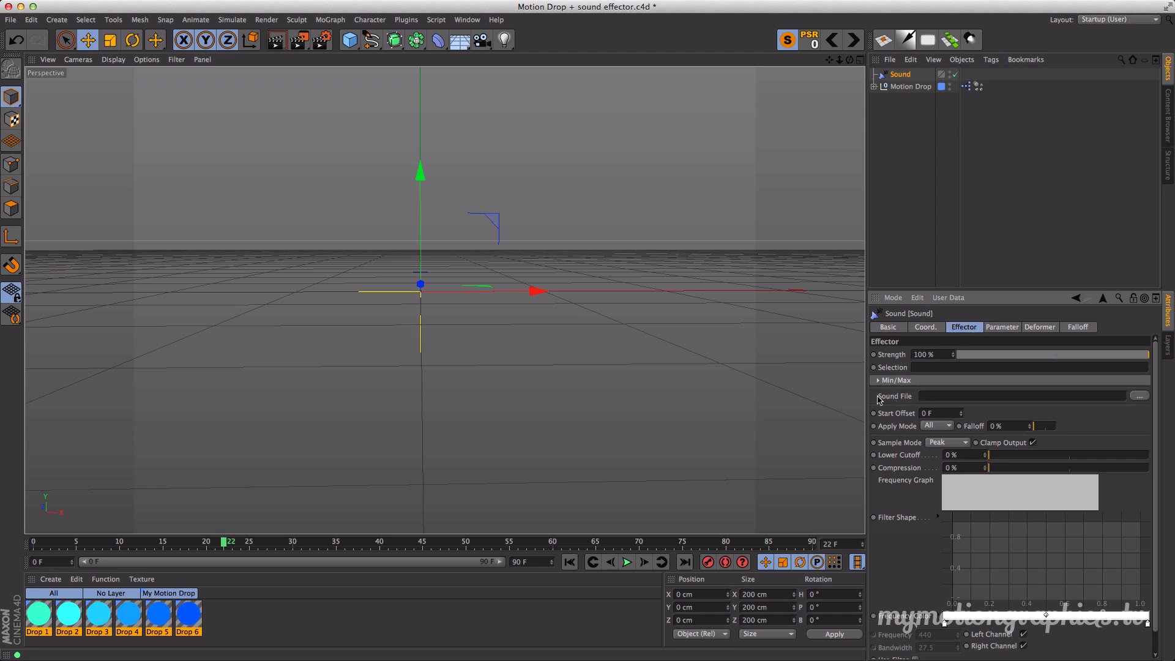
{"action": "left_click", "coordinate": [1140, 396]}
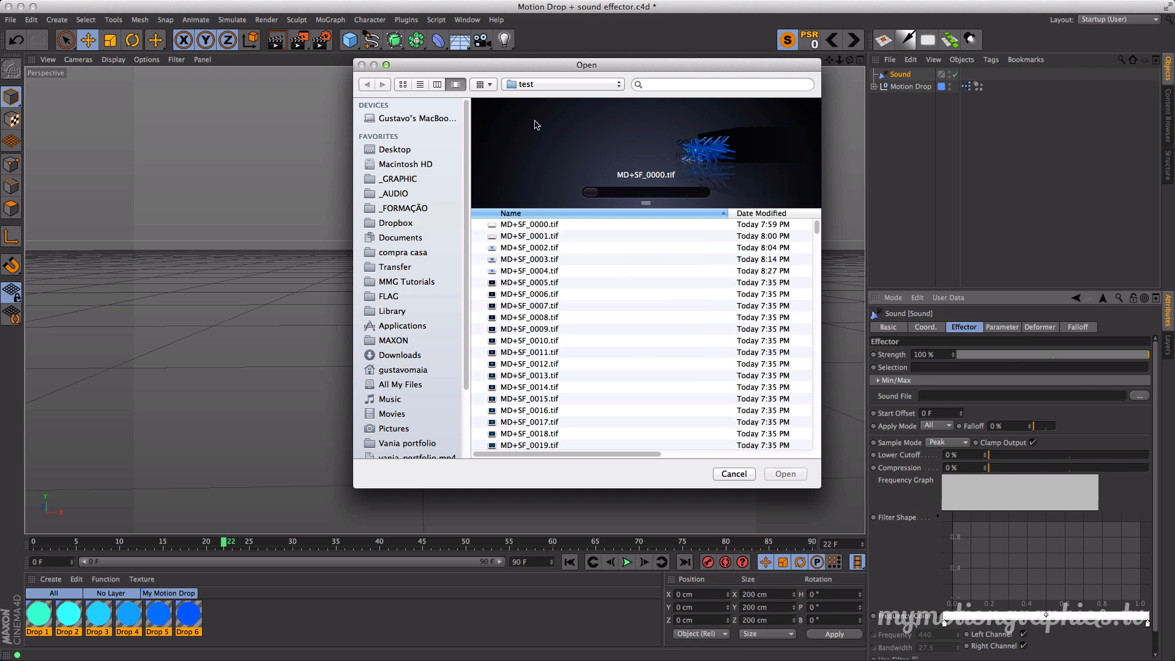
{"action": "left_click", "coordinate": [553, 86]}
{"action": "left_click", "coordinate": [554, 97]}
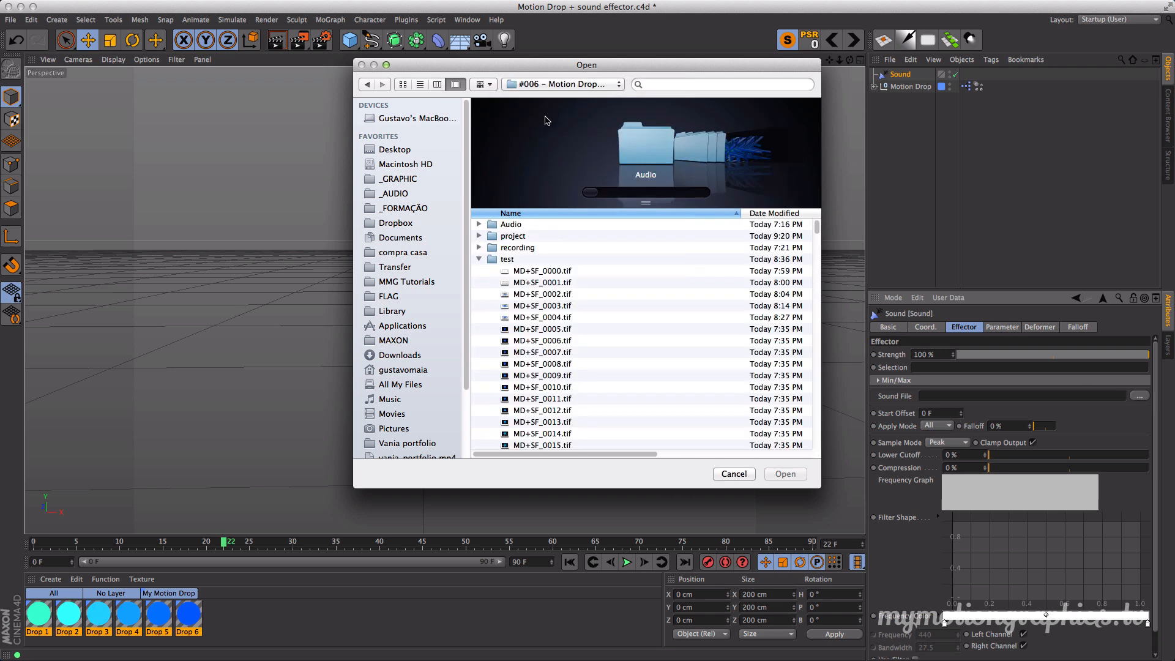
{"action": "left_click", "coordinate": [480, 236]}
{"action": "left_click", "coordinate": [528, 248]}
{"action": "left_click", "coordinate": [783, 475]}
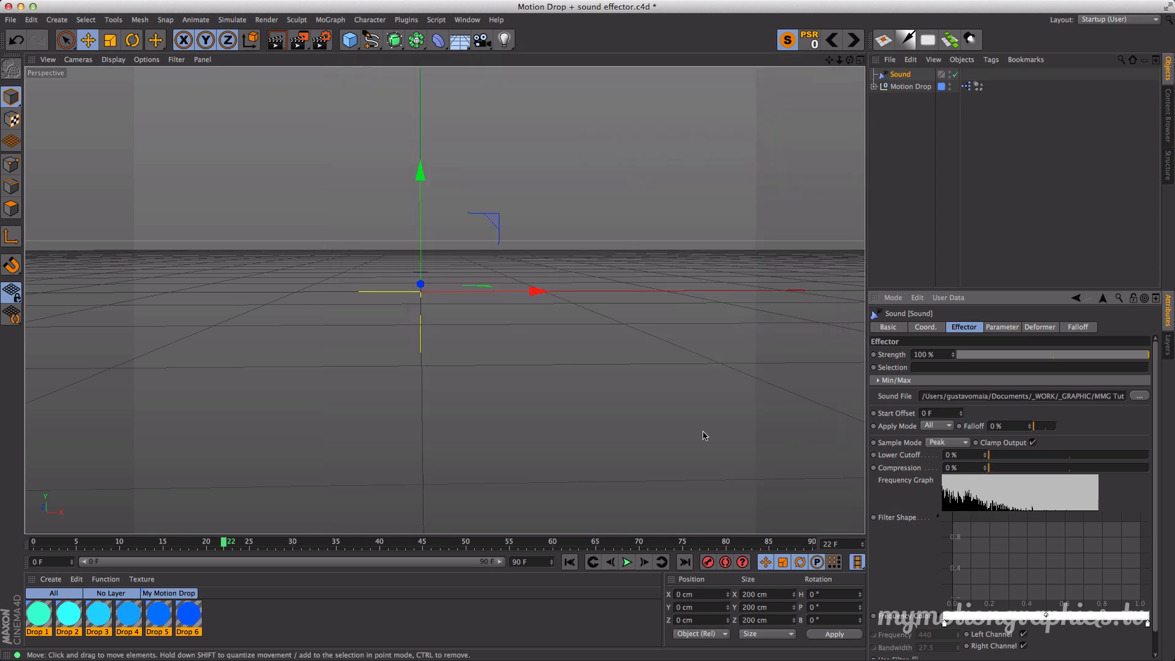
- Play the Motion Drop animation with the sound from the first frame and return to frame 0
{"action": "left_click", "coordinate": [627, 562]}
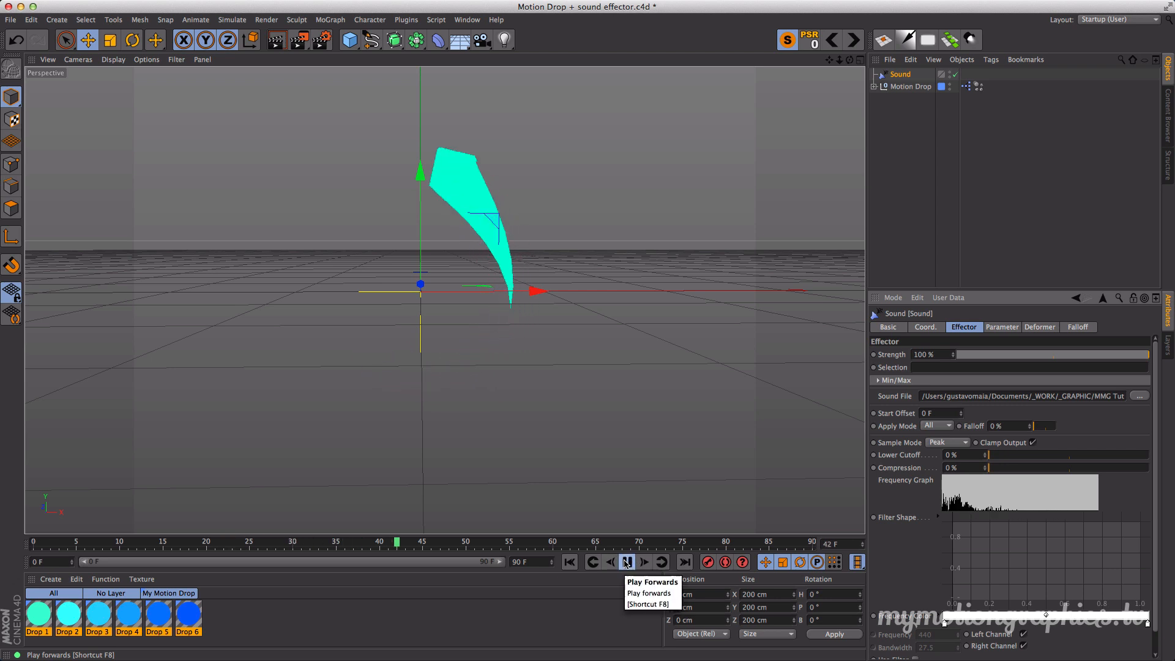
{"action": "left_click", "coordinate": [569, 562]}
{"action": "left_click", "coordinate": [627, 562]}
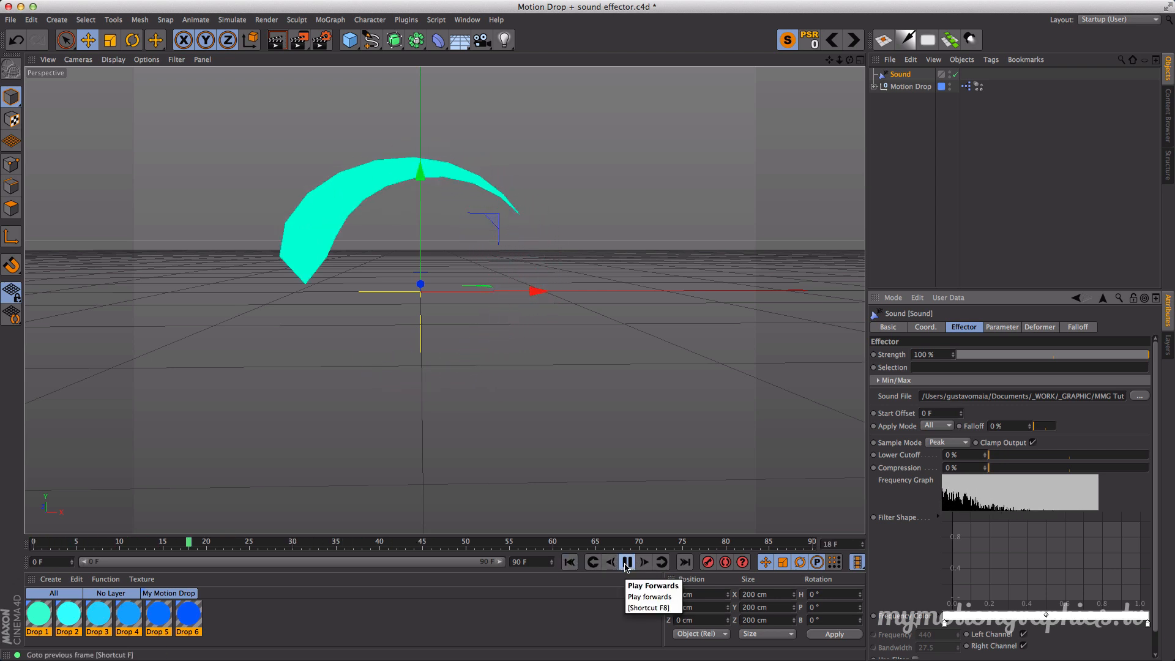
{"action": "left_click", "coordinate": [628, 562]}
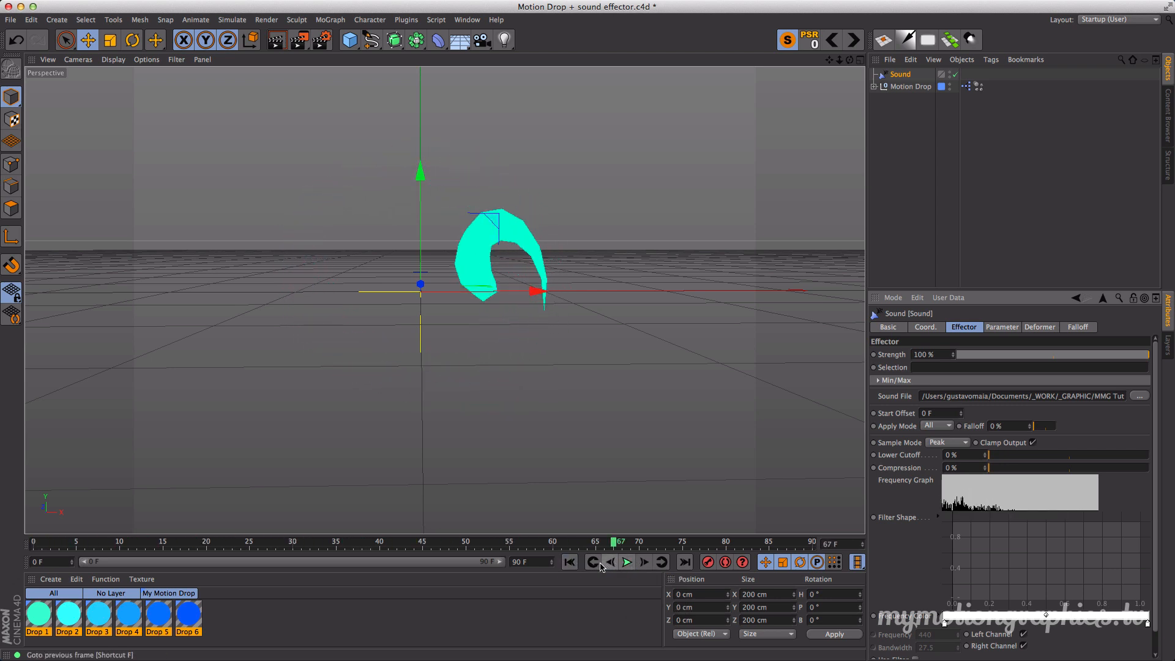
{"action": "left_click", "coordinate": [569, 562]}
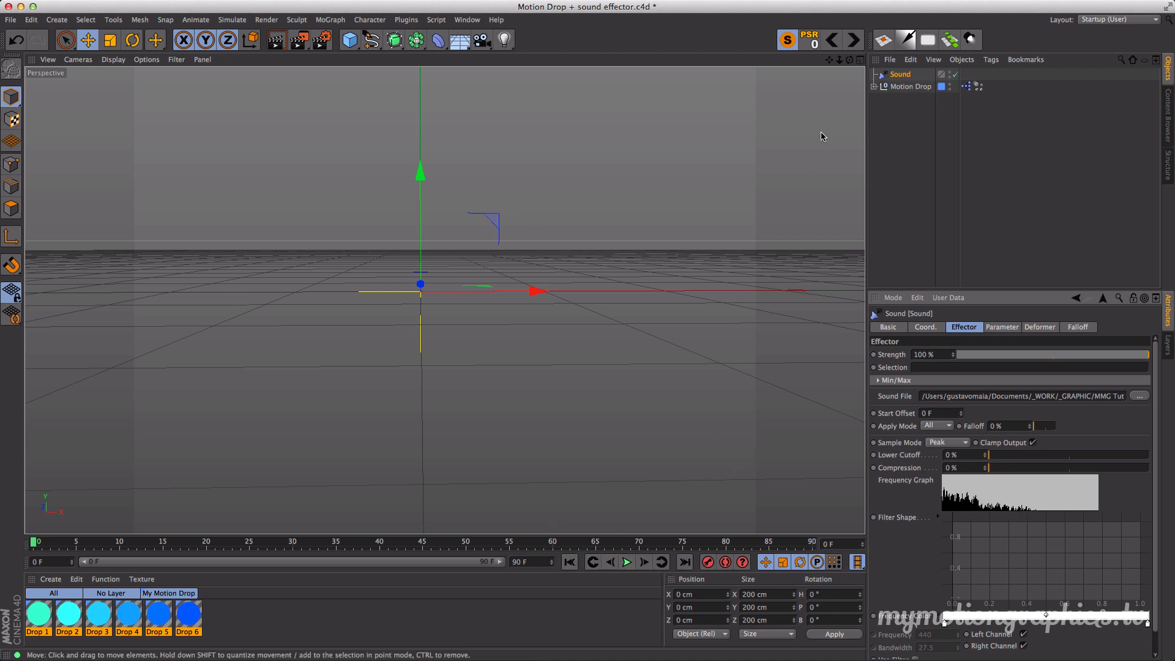
{"action": "left_click", "coordinate": [626, 562]}
{"action": "left_click", "coordinate": [627, 562]}
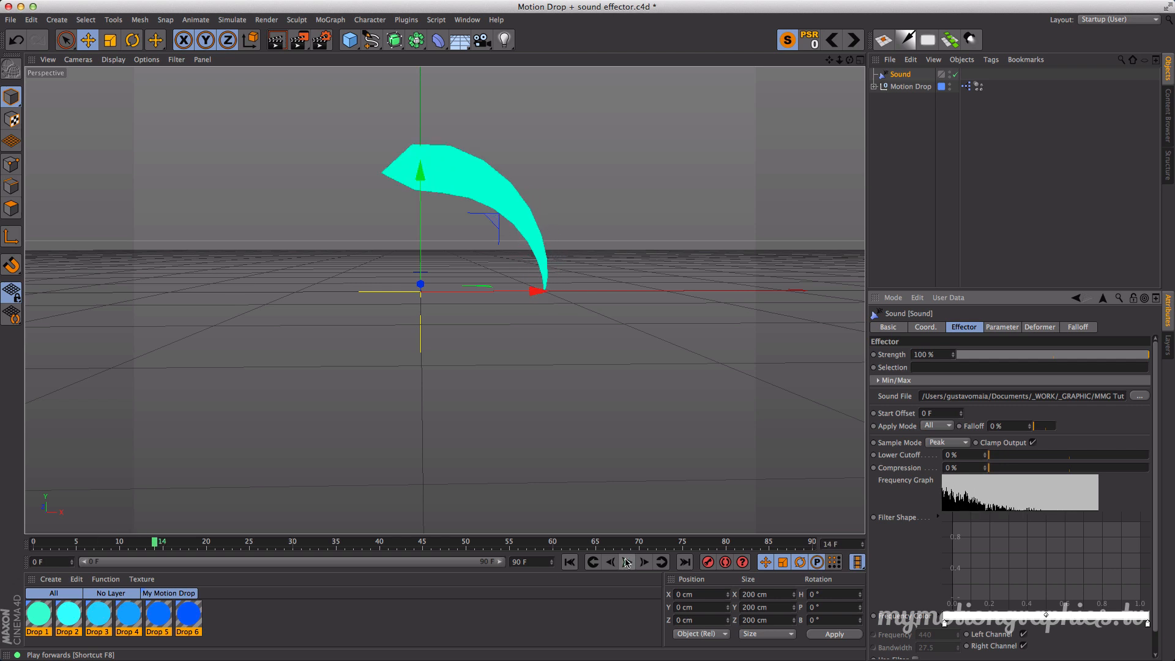
{"action": "left_click", "coordinate": [569, 561]}
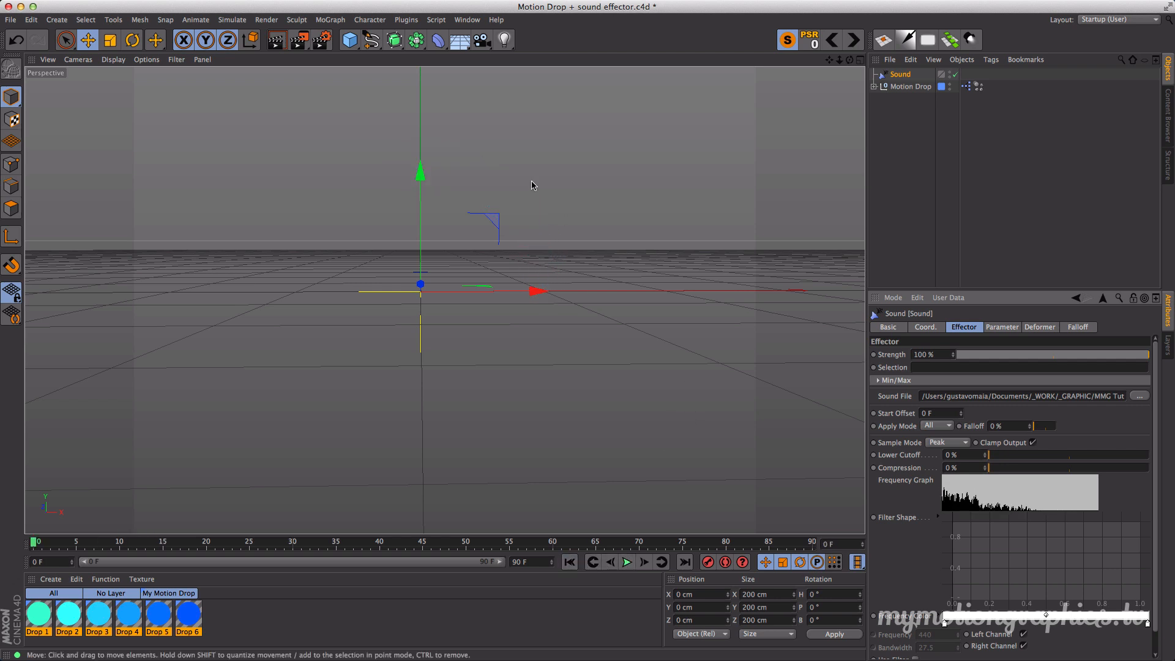
- Add a MoGraph Cloner and make the Motion Drop object its child
{"action": "left_click", "coordinate": [331, 20]}
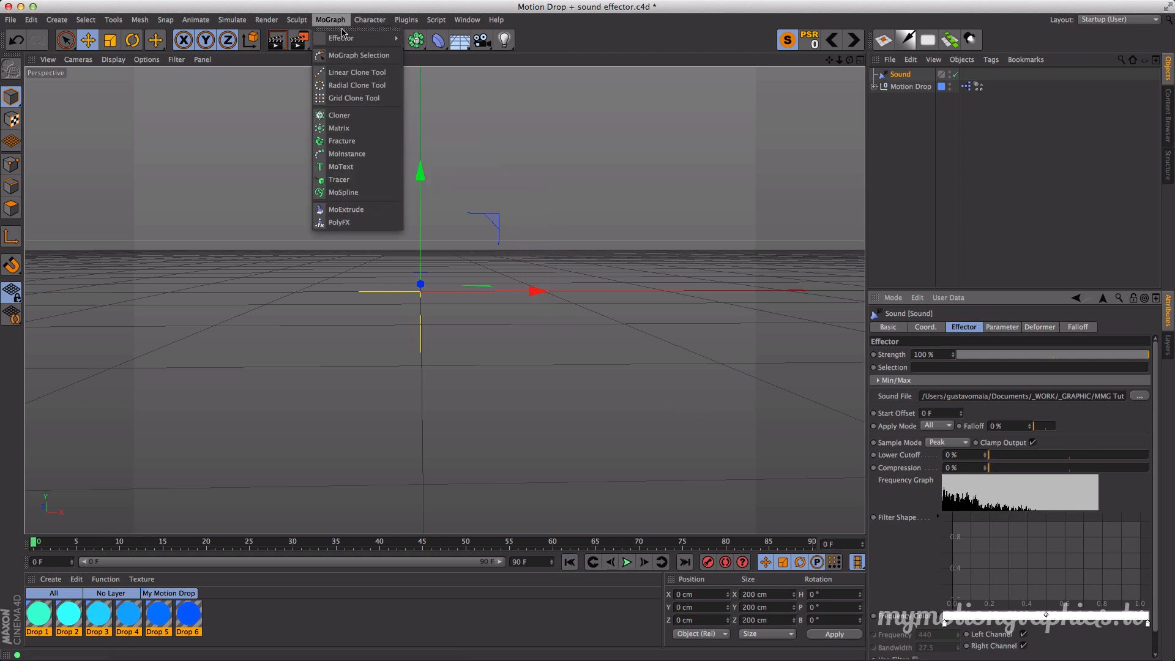
{"action": "left_click", "coordinate": [347, 115]}
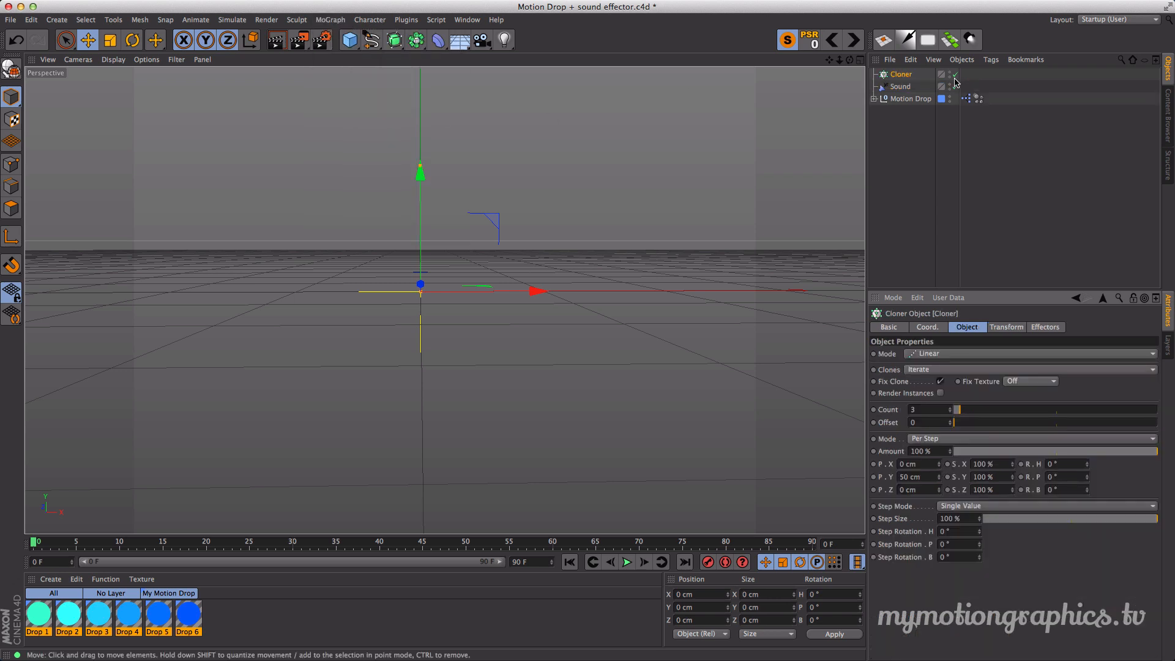
{"action": "left_click_drag", "start_coordinate": [909, 101], "coordinate": [908, 78]}
{"action": "left_click", "coordinate": [902, 74]}
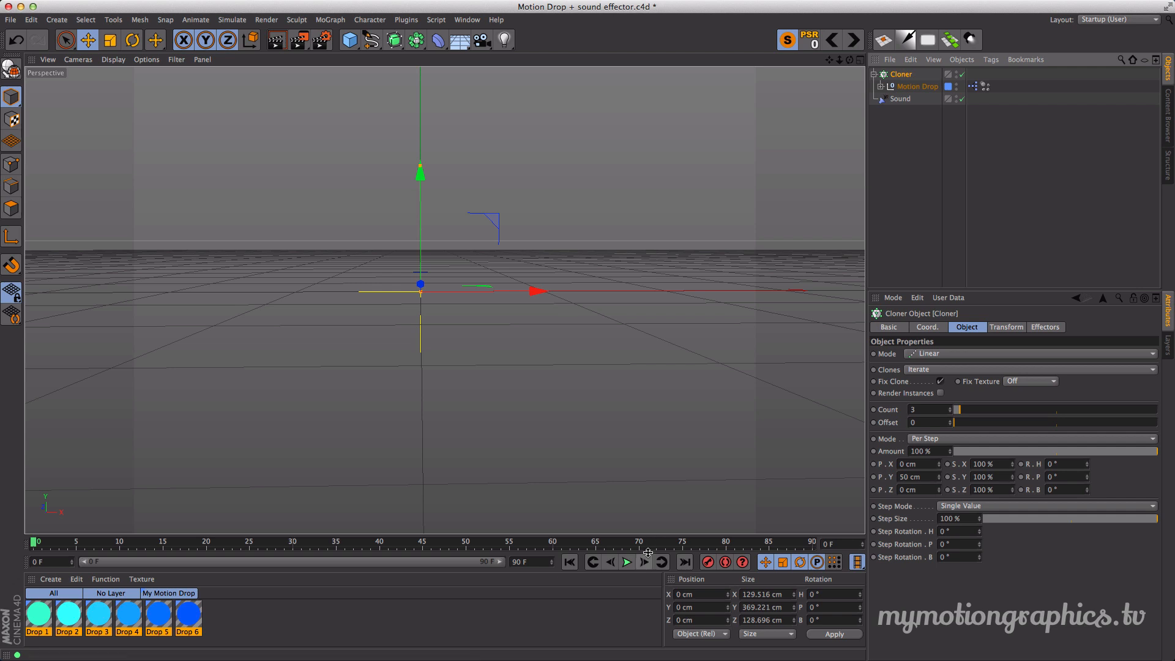
- Start the animation playback and set the Cloner to Radial mode with a count of 6
{"action": "left_click", "coordinate": [628, 562]}
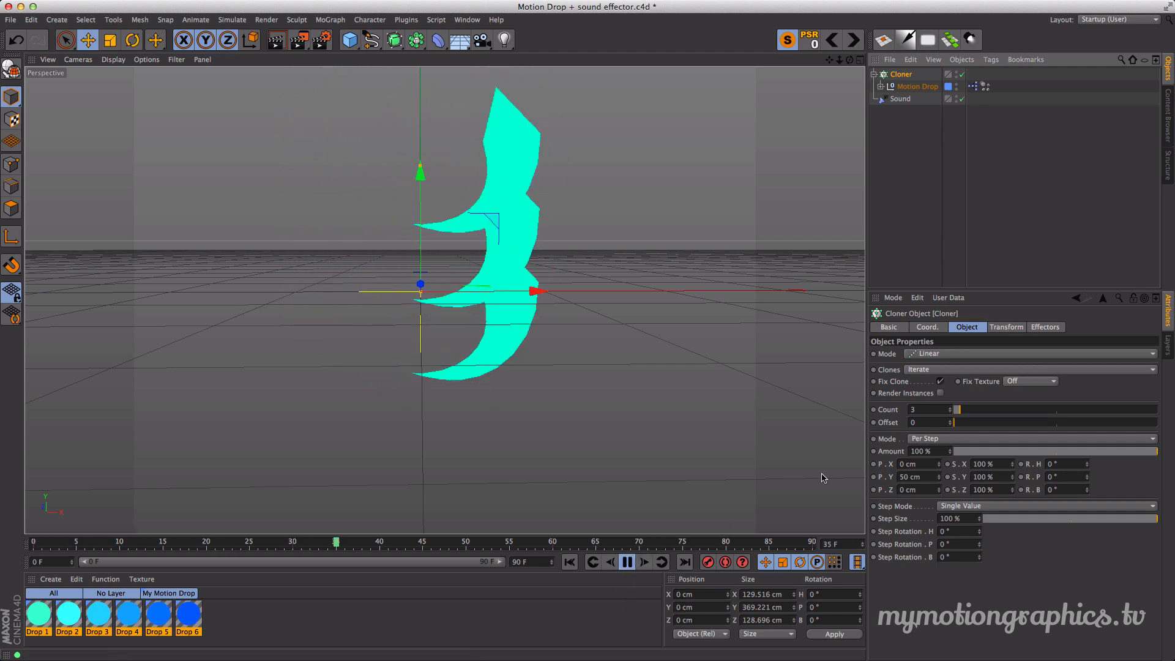
{"action": "left_click", "coordinate": [938, 354]}
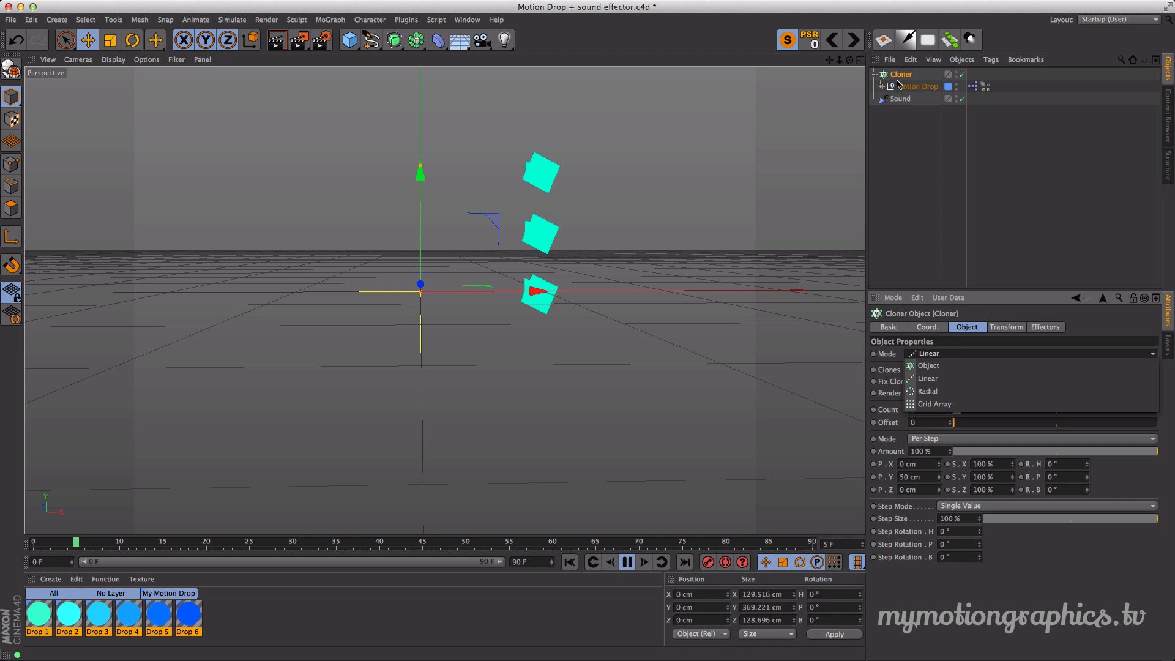
{"action": "left_click", "coordinate": [939, 392]}
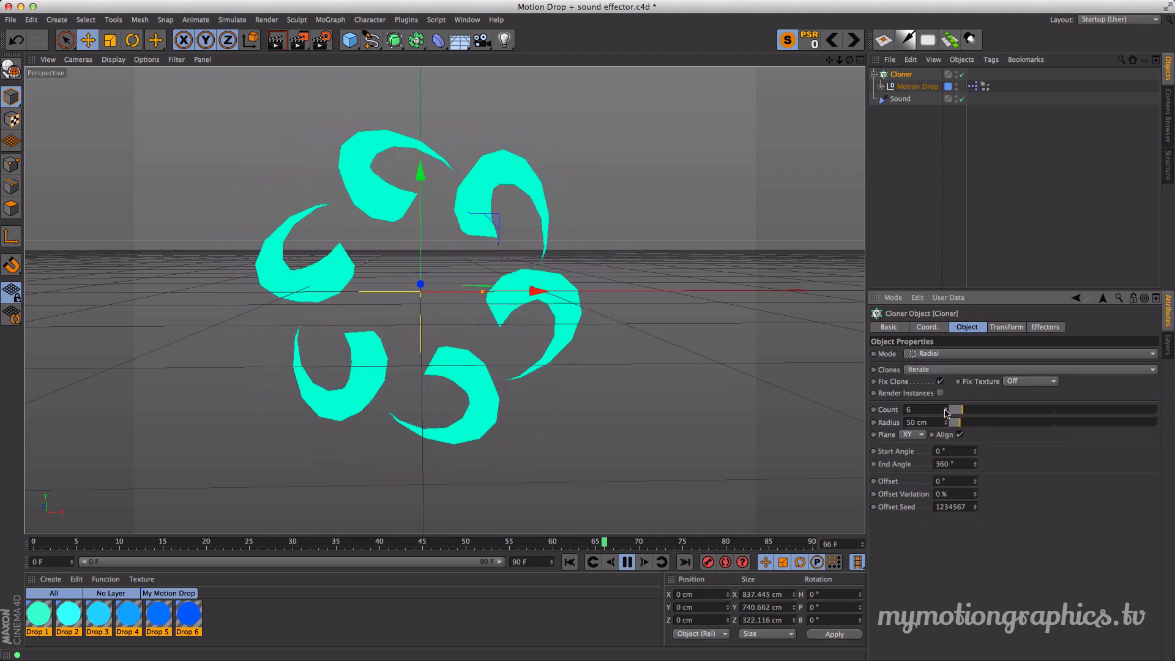
{"action": "left_click", "coordinate": [946, 407]}
{"action": "left_click", "coordinate": [931, 410]}
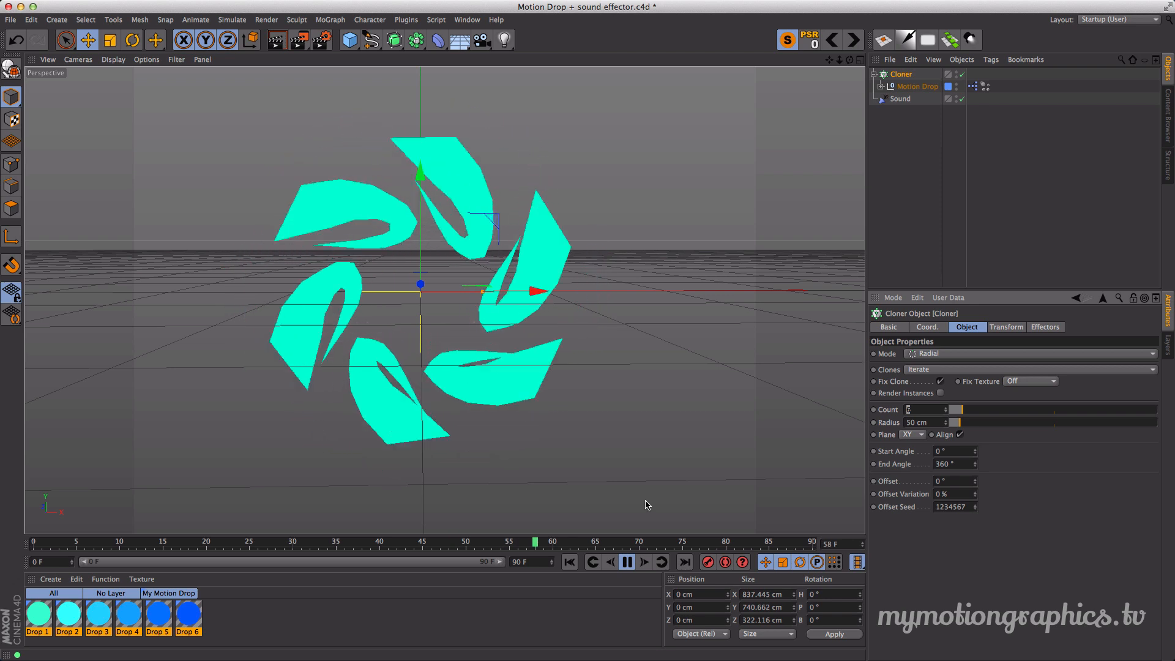
- Raise the Motion Drop object's mesh resolution to 82% and stop the animation playback
{"action": "left_click", "coordinate": [1009, 328]}
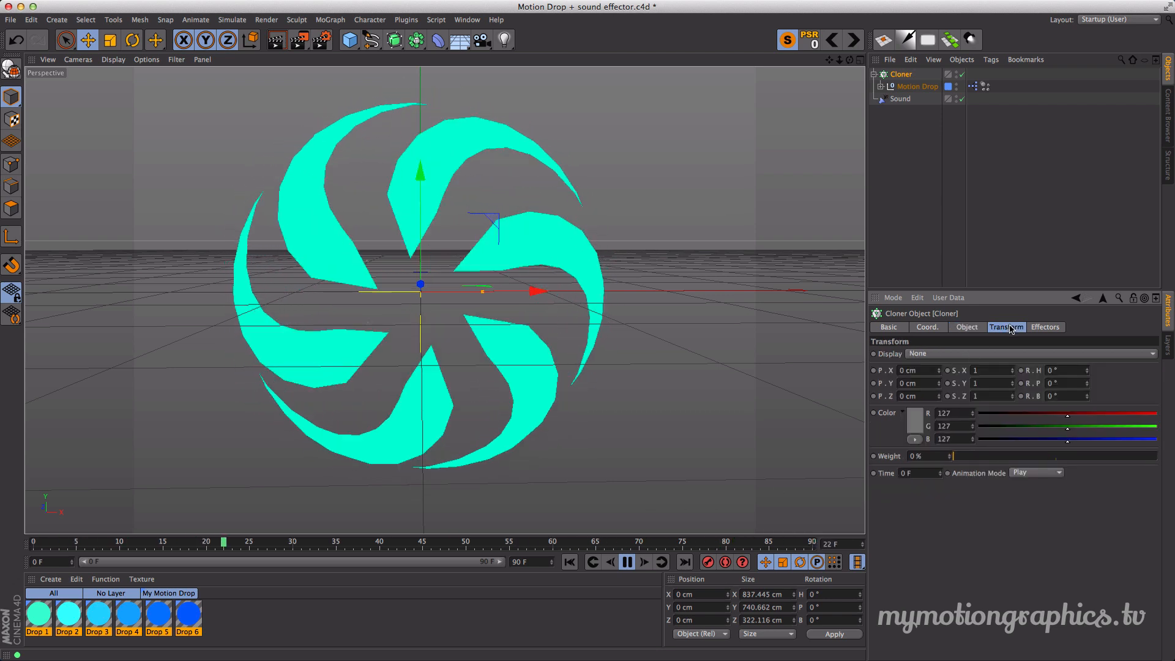
{"action": "left_click", "coordinate": [967, 328]}
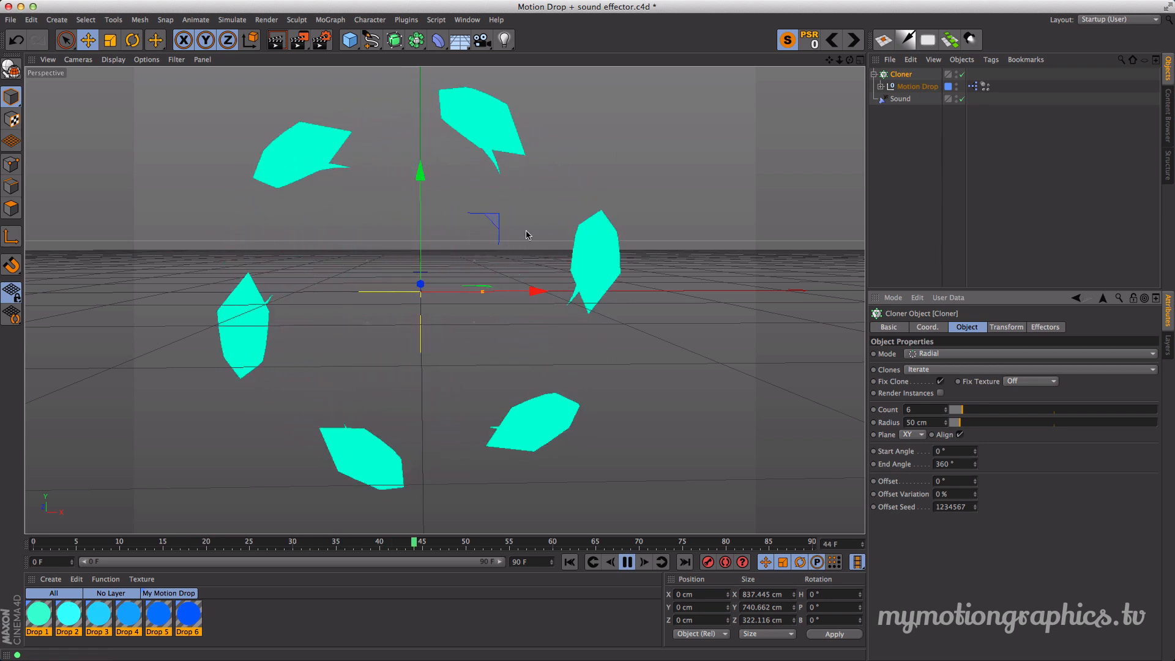
{"action": "left_click", "coordinate": [913, 87]}
{"action": "left_click", "coordinate": [1061, 327]}
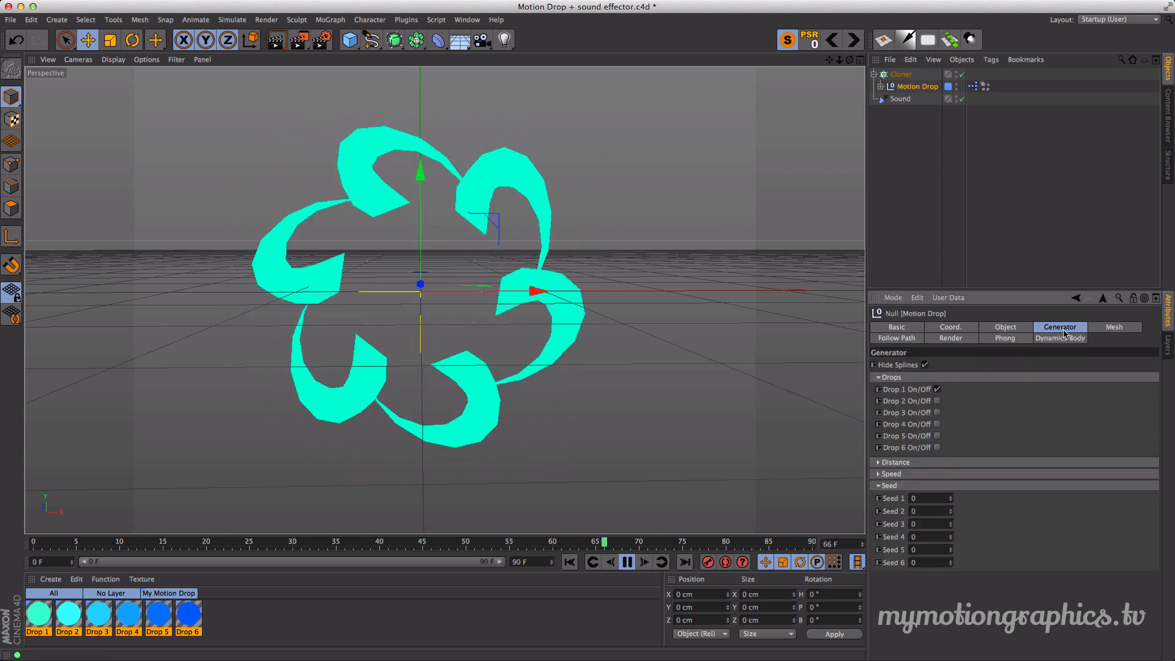
{"action": "left_click", "coordinate": [1114, 327]}
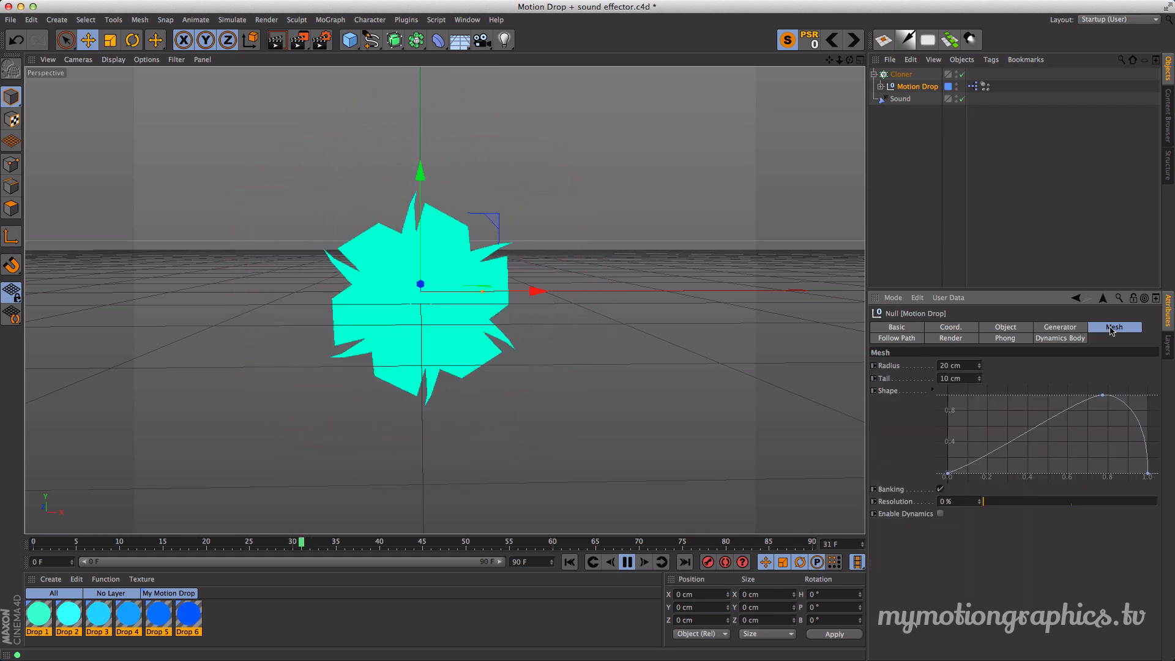
{"action": "left_click_drag", "start_coordinate": [984, 503], "coordinate": [1117, 504]}
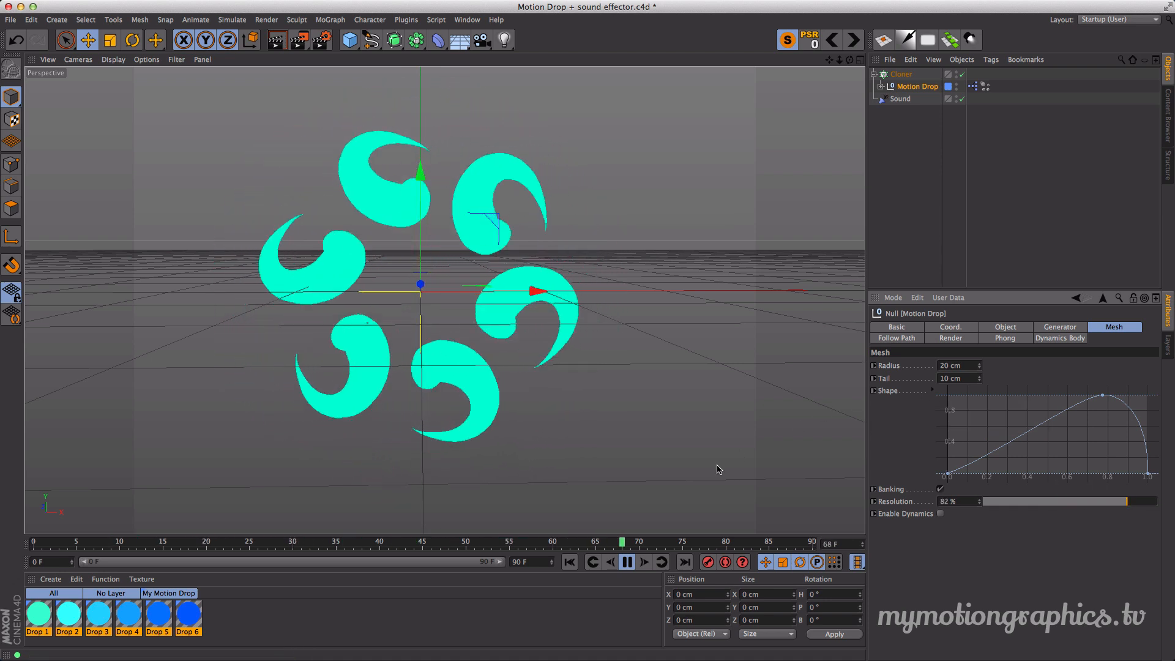
{"action": "left_click", "coordinate": [627, 562]}
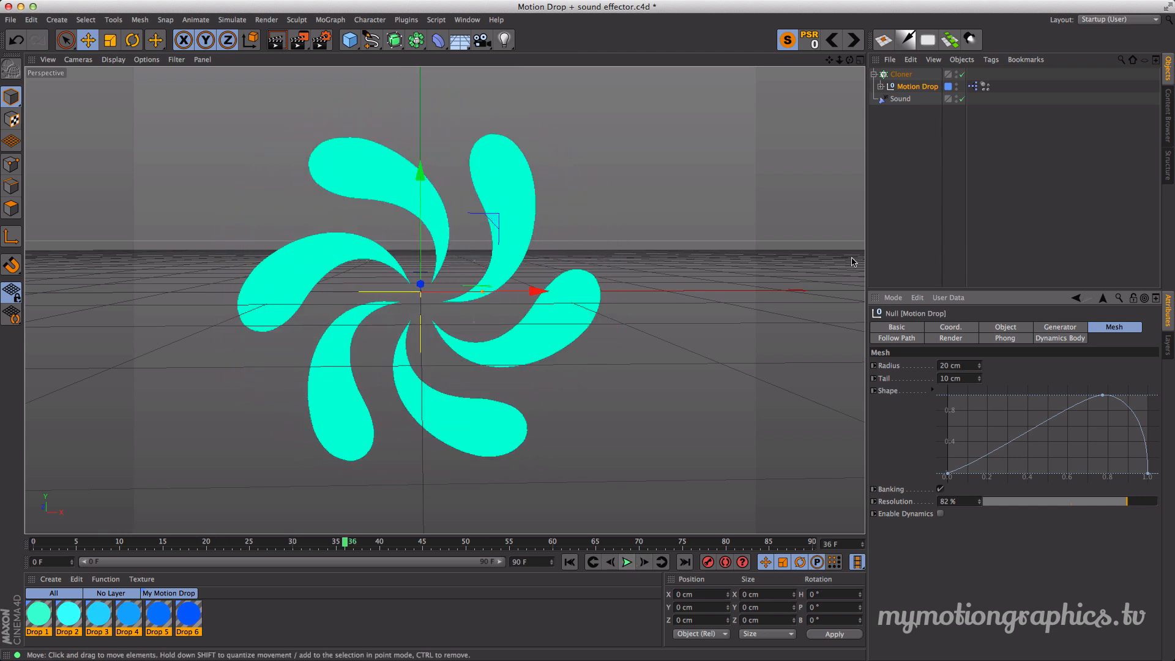
- Group the Cloner and Sound effector under a null and rename it MD+SE
{"action": "left_click", "coordinate": [874, 74]}
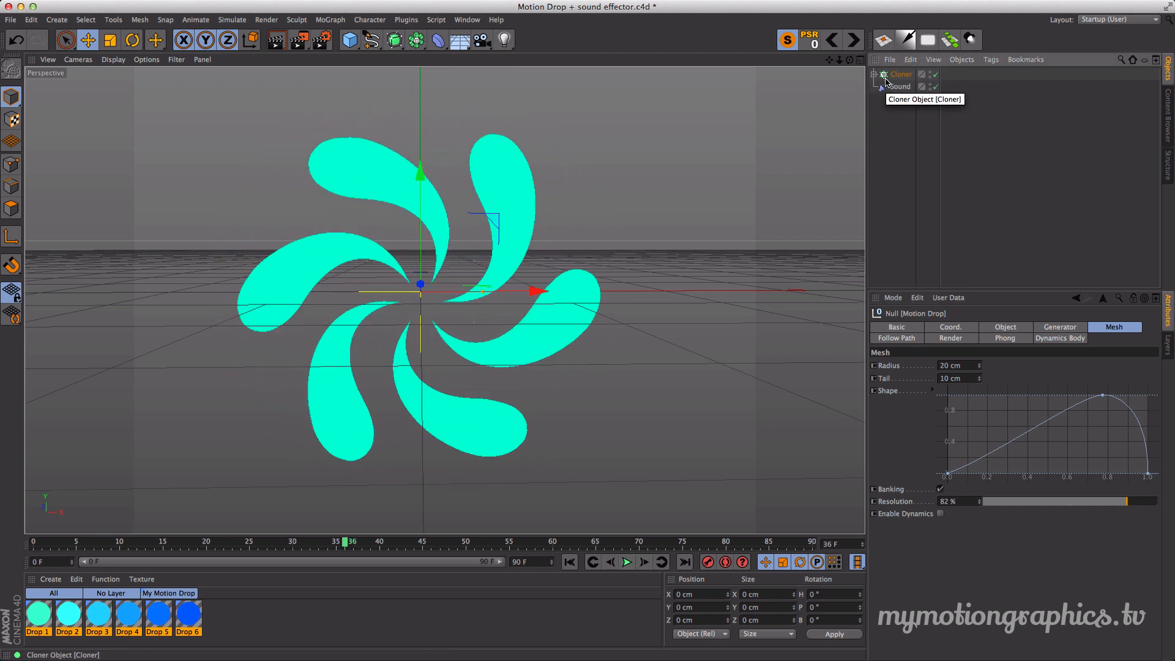
{"action": "left_click_drag", "start_coordinate": [904, 122], "coordinate": [885, 69]}
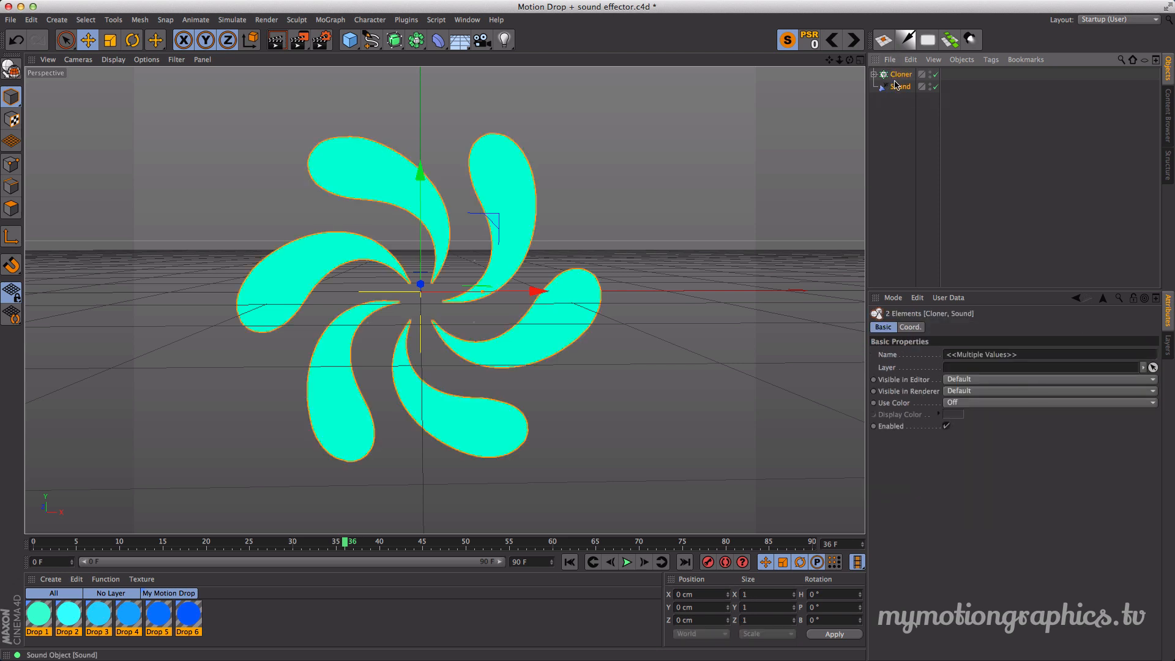
{"action": "key", "text": "alt+g"}
{"action": "double_click", "coordinate": [897, 74]}
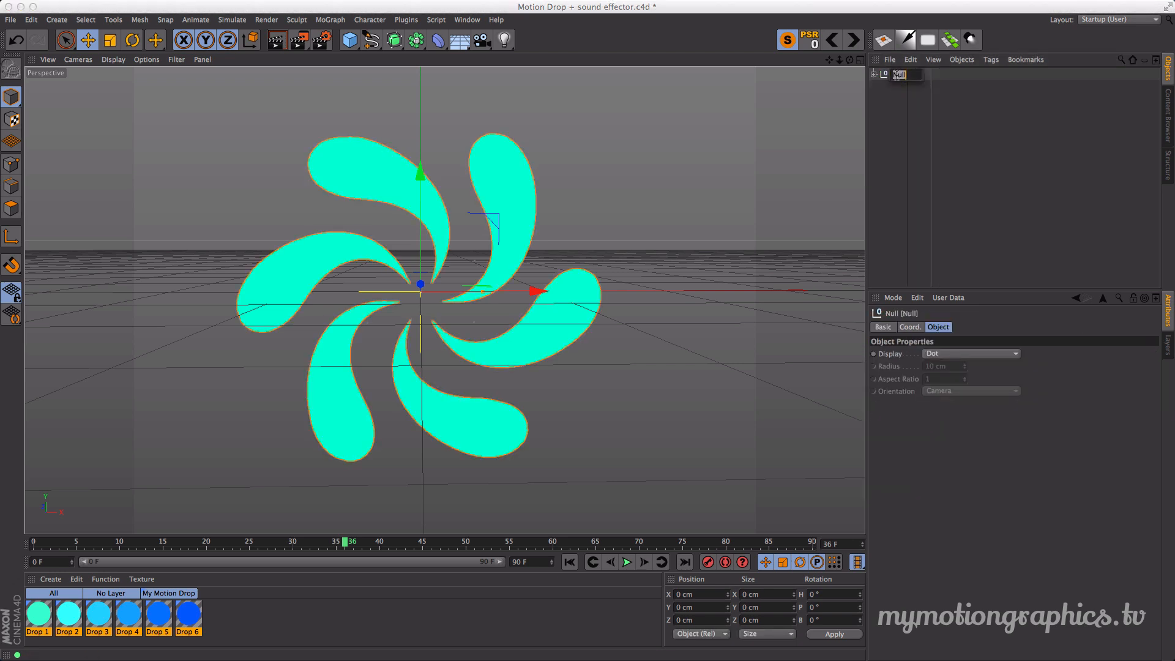
{"action": "type", "text": "MD+SE"}
{"action": "key", "text": "Return"}
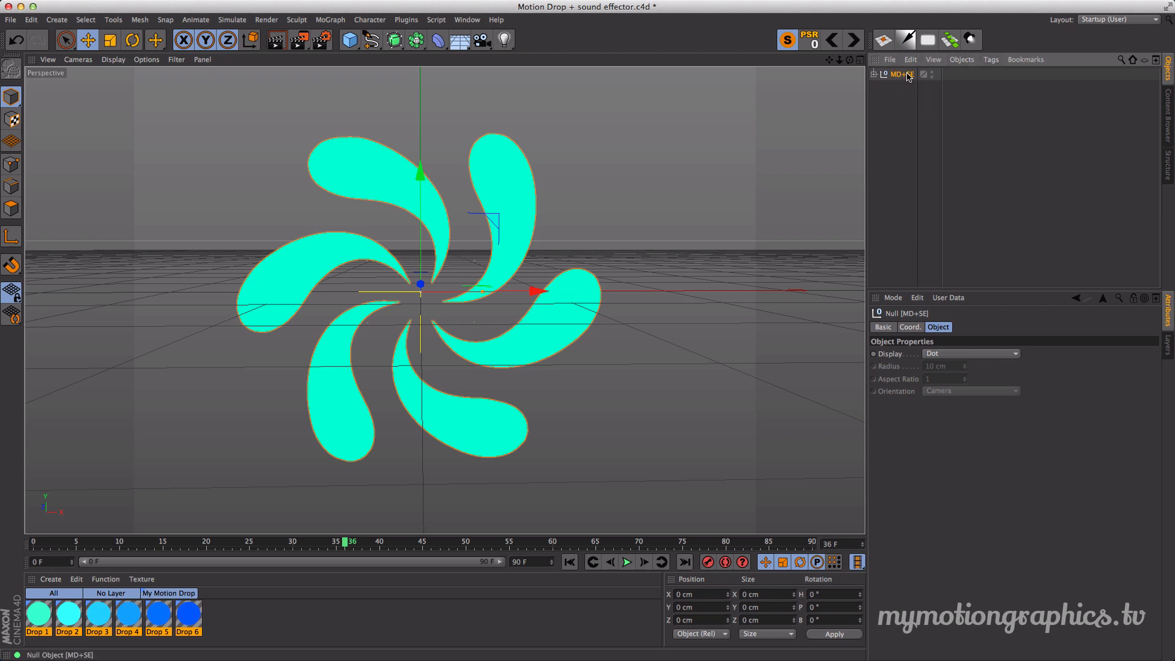
- Add an XPresso tag to the MD+SE null and open its editor over the viewport
{"action": "left_click", "coordinate": [992, 60]}
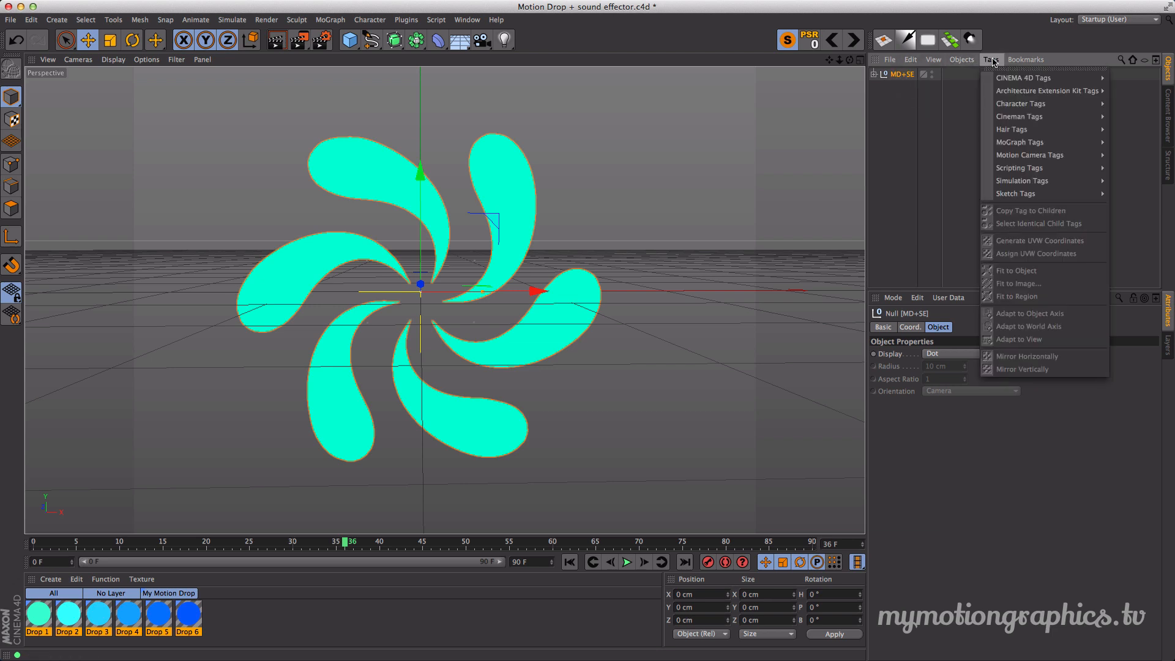
{"action": "mouse_move", "coordinate": [1029, 77]}
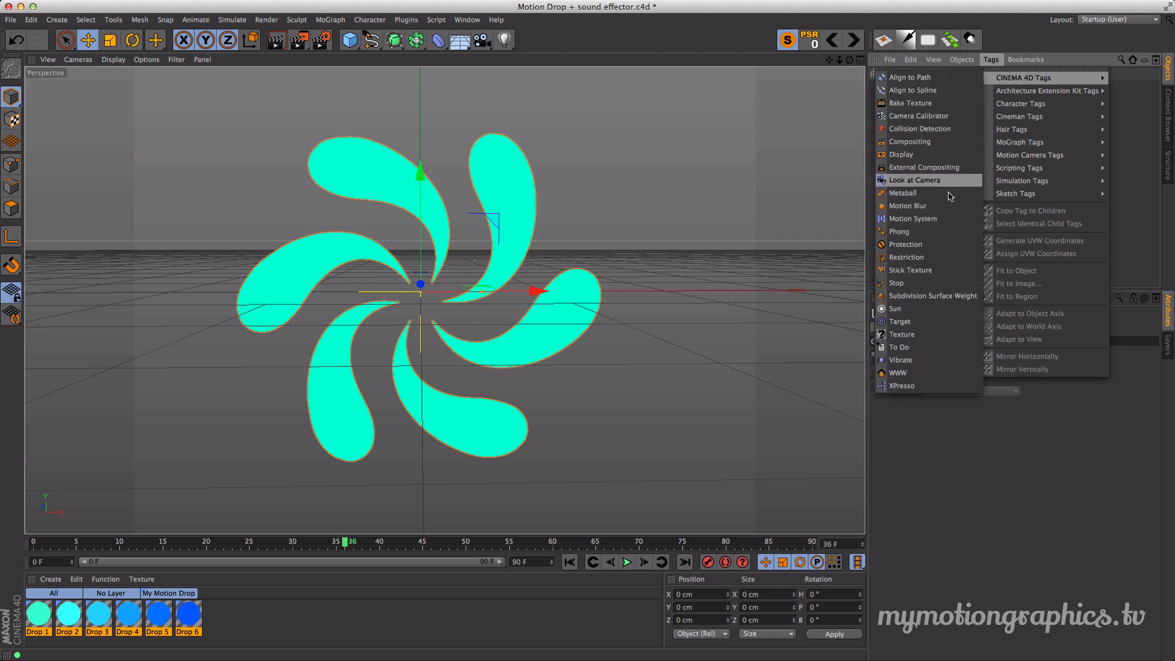
{"action": "left_click", "coordinate": [935, 387]}
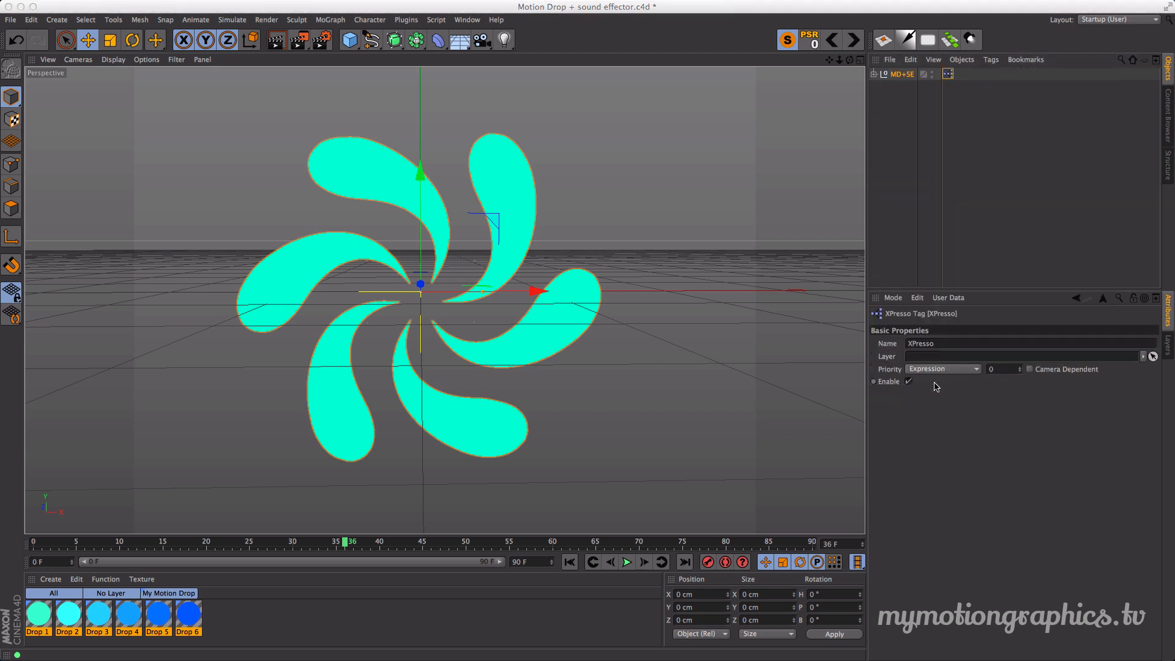
{"action": "double_click", "coordinate": [948, 76]}
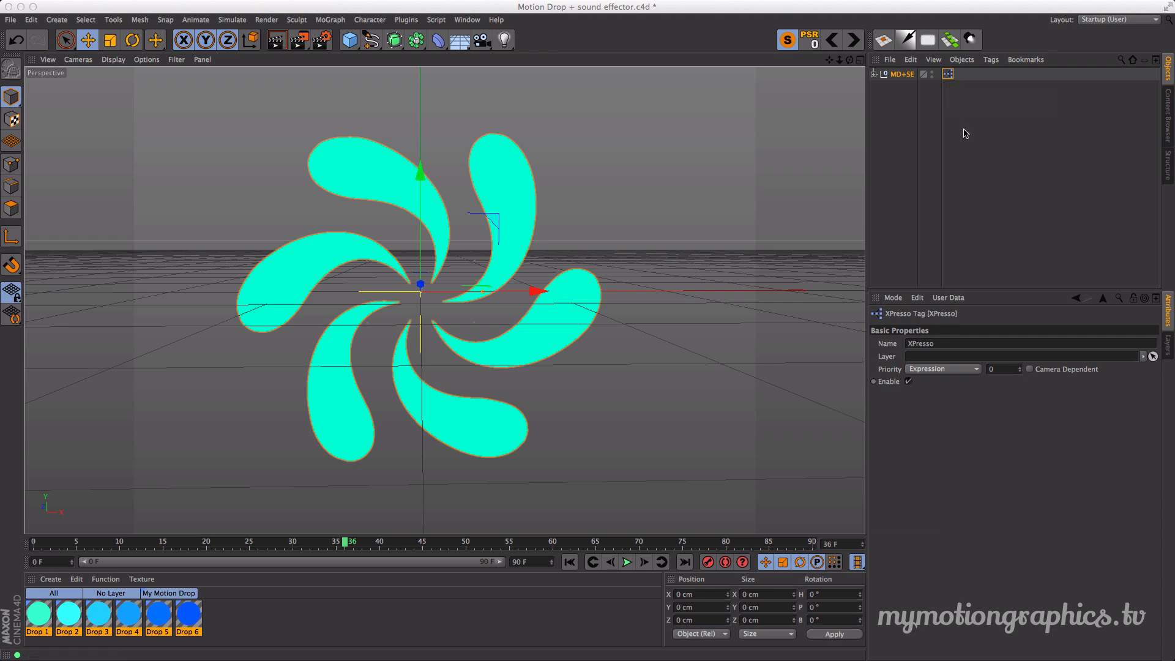
{"action": "left_click_drag", "start_coordinate": [956, 317], "coordinate": [486, 127]}
- Add the Sound effector and the Motion Drop object as nodes in the XPresso graph and enlarge the editor window
{"action": "left_click", "coordinate": [874, 74]}
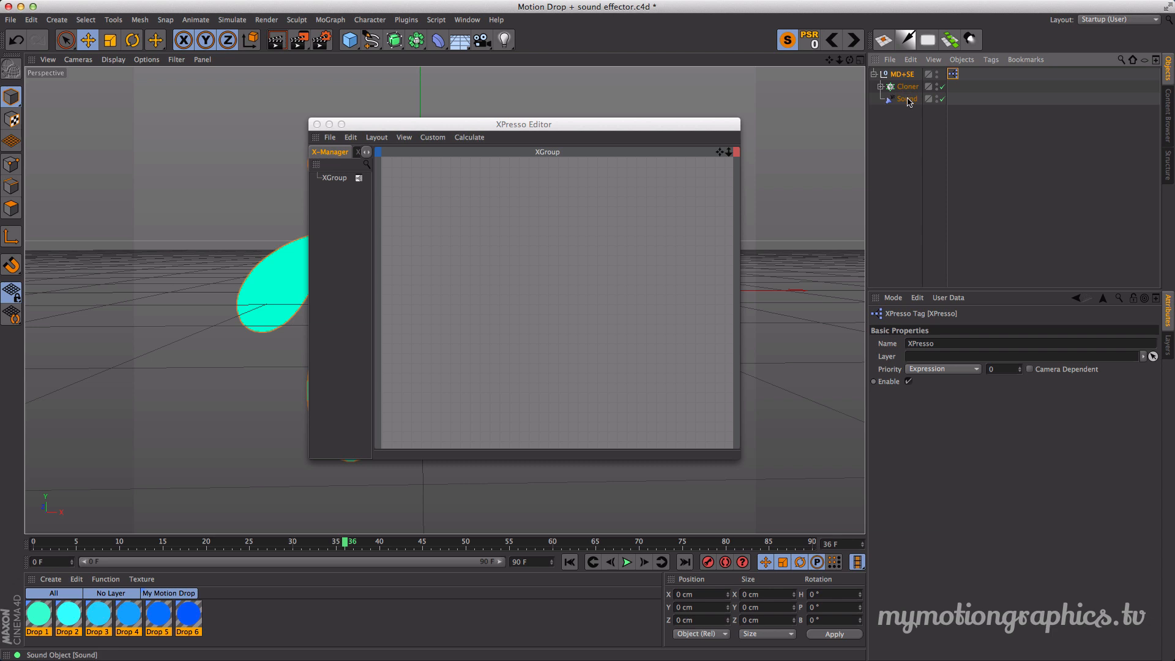
{"action": "left_click", "coordinate": [881, 86]}
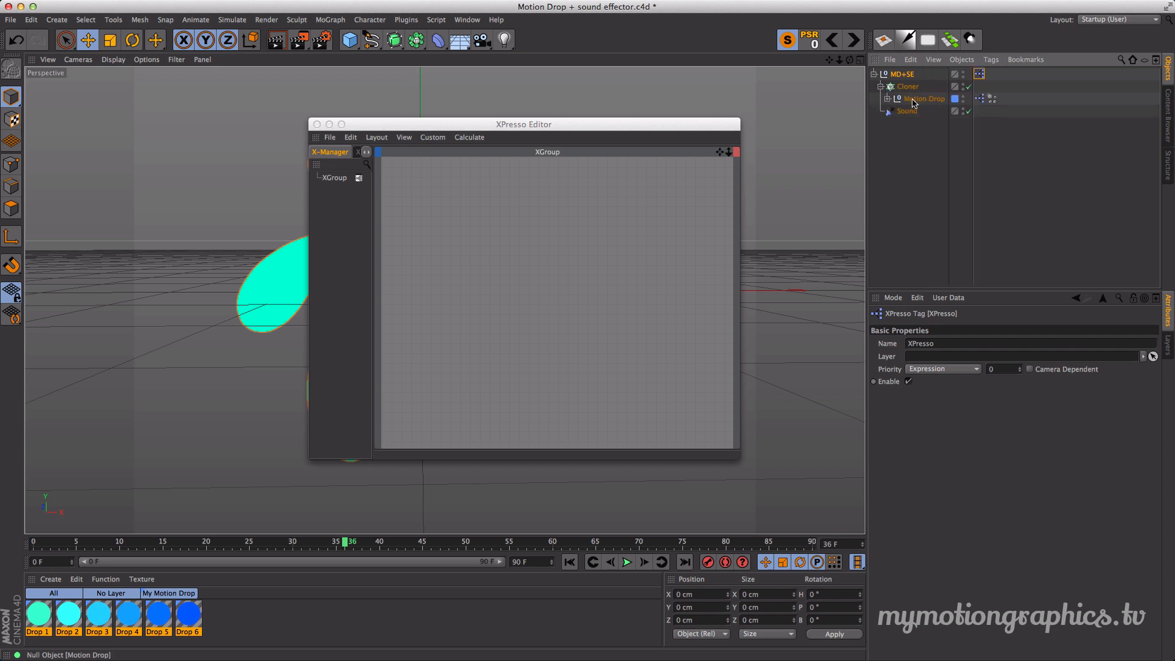
{"action": "left_click_drag", "start_coordinate": [905, 115], "coordinate": [436, 231]}
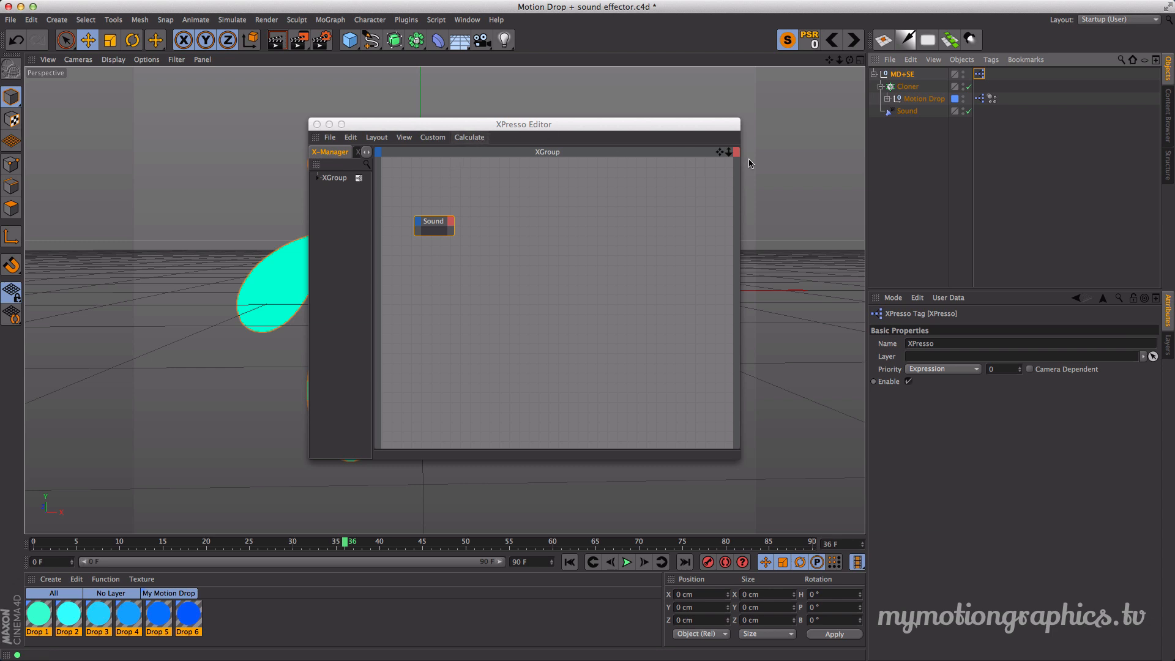
{"action": "left_click_drag", "start_coordinate": [923, 99], "coordinate": [712, 226]}
{"action": "left_click_drag", "start_coordinate": [575, 127], "coordinate": [343, 75]}
{"action": "left_click_drag", "start_coordinate": [516, 405], "coordinate": [807, 517]}
- Enlarge the Sound and Motion Drop nodes, making Motion Drop the taller one, and reposition them at opposite sides of the graph
{"action": "left_click", "coordinate": [284, 215]}
{"action": "left_click_drag", "start_coordinate": [283, 216], "coordinate": [259, 217]}
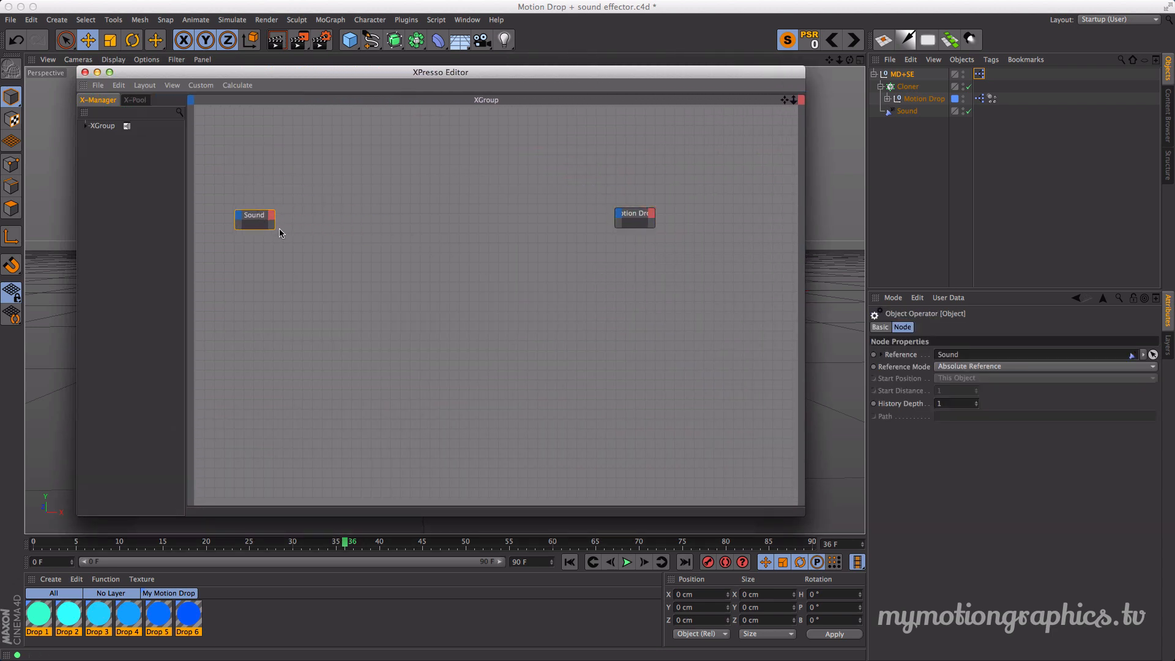
{"action": "left_click_drag", "start_coordinate": [273, 229], "coordinate": [307, 241]}
{"action": "left_click", "coordinate": [653, 227]}
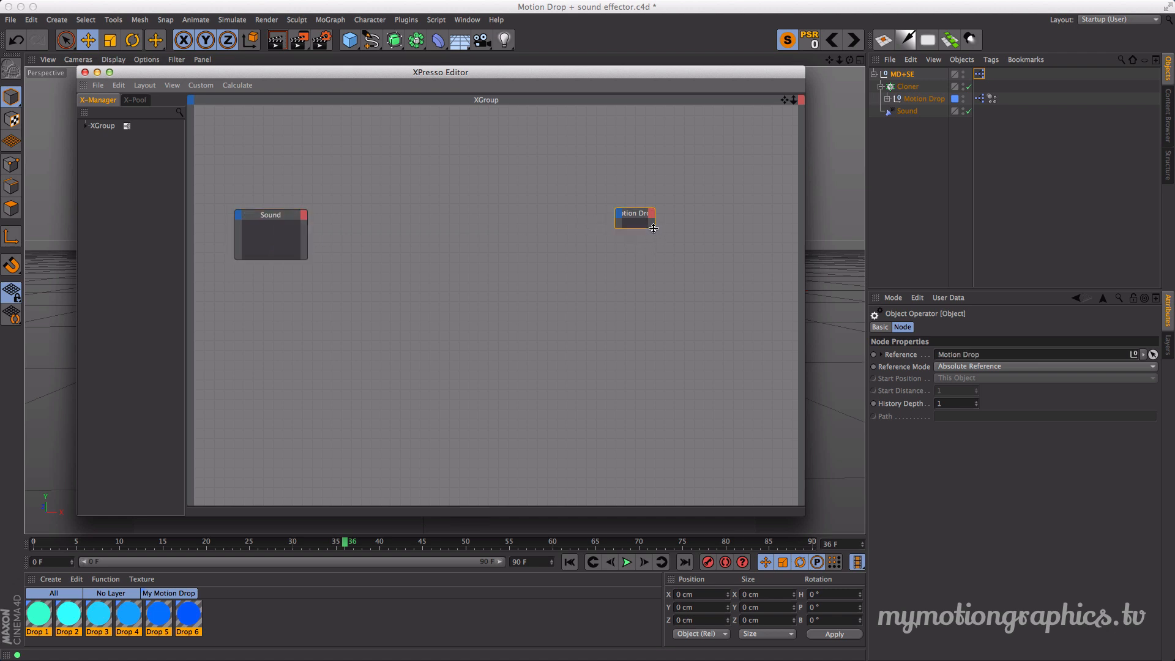
{"action": "left_click_drag", "start_coordinate": [654, 228], "coordinate": [699, 319]}
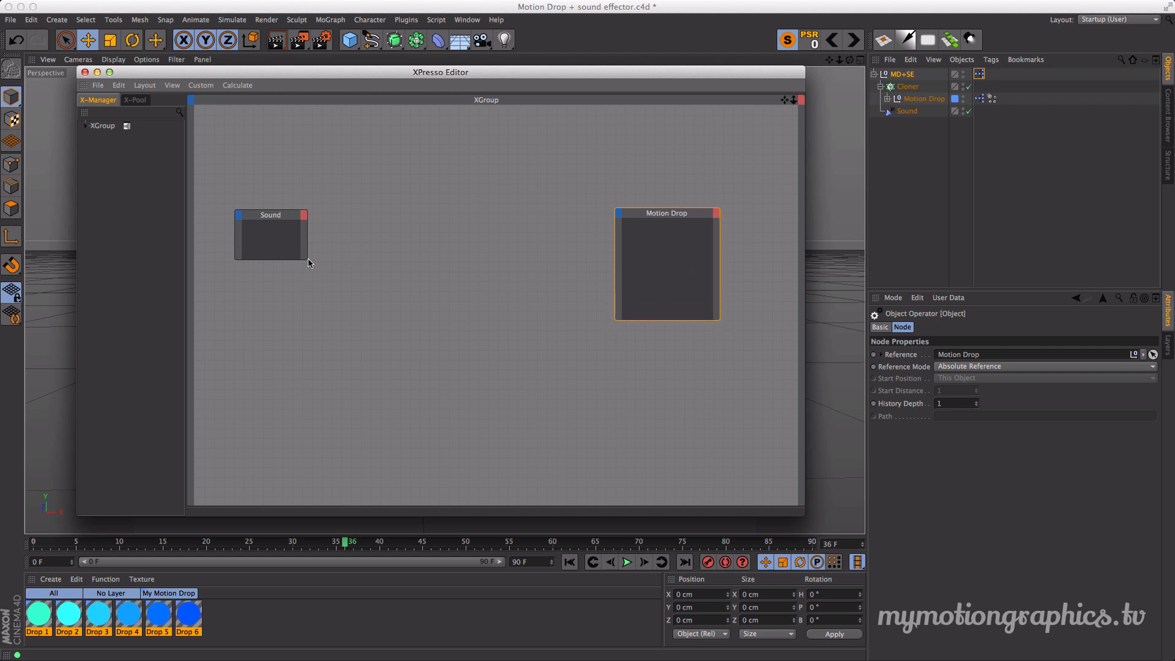
{"action": "left_click_drag", "start_coordinate": [307, 259], "coordinate": [332, 296]}
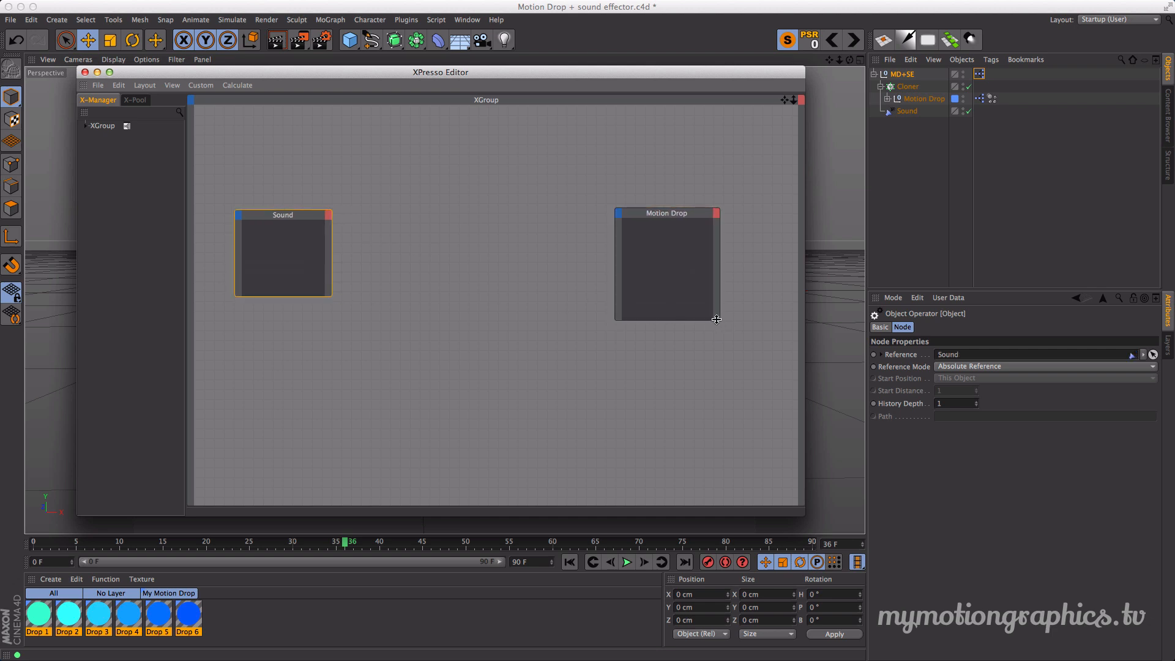
{"action": "left_click_drag", "start_coordinate": [720, 319], "coordinate": [757, 371]}
{"action": "left_click_drag", "start_coordinate": [695, 220], "coordinate": [681, 168]}
{"action": "left_click_drag", "start_coordinate": [743, 319], "coordinate": [743, 379]}
{"action": "left_click_drag", "start_coordinate": [695, 167], "coordinate": [739, 182]}
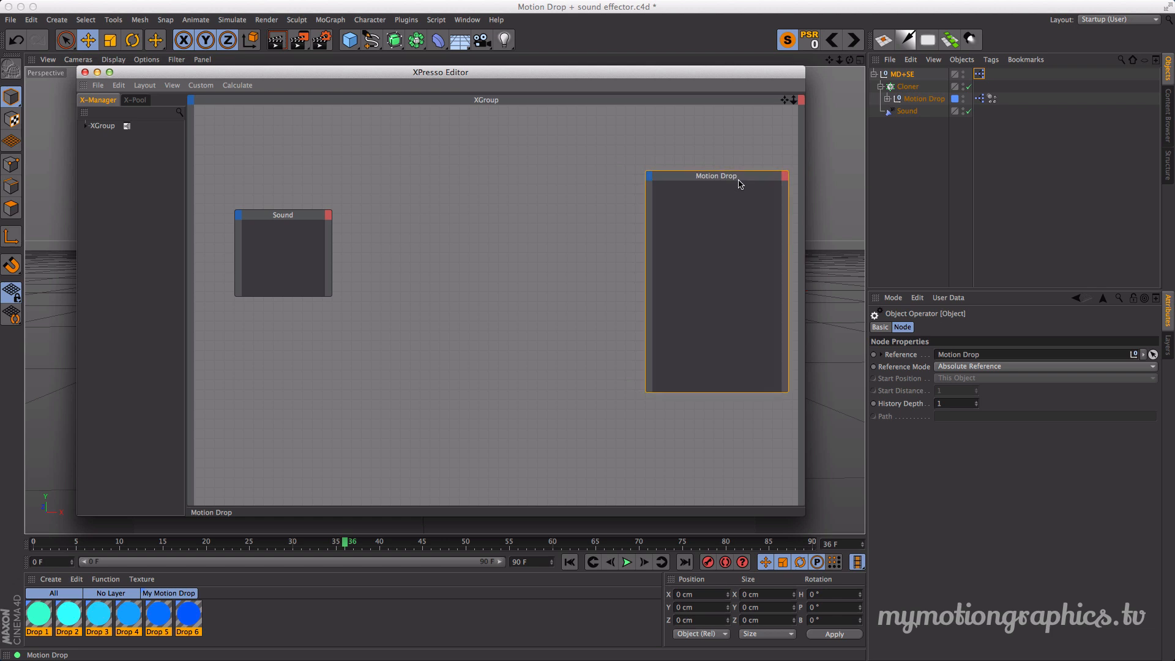
- Widen the XPresso Editor to fill the viewport width and move the Sound node farther away from the Motion Drop node
{"action": "left_click_drag", "start_coordinate": [300, 214], "coordinate": [264, 214]}
{"action": "left_click_drag", "start_coordinate": [337, 75], "coordinate": [276, 72]}
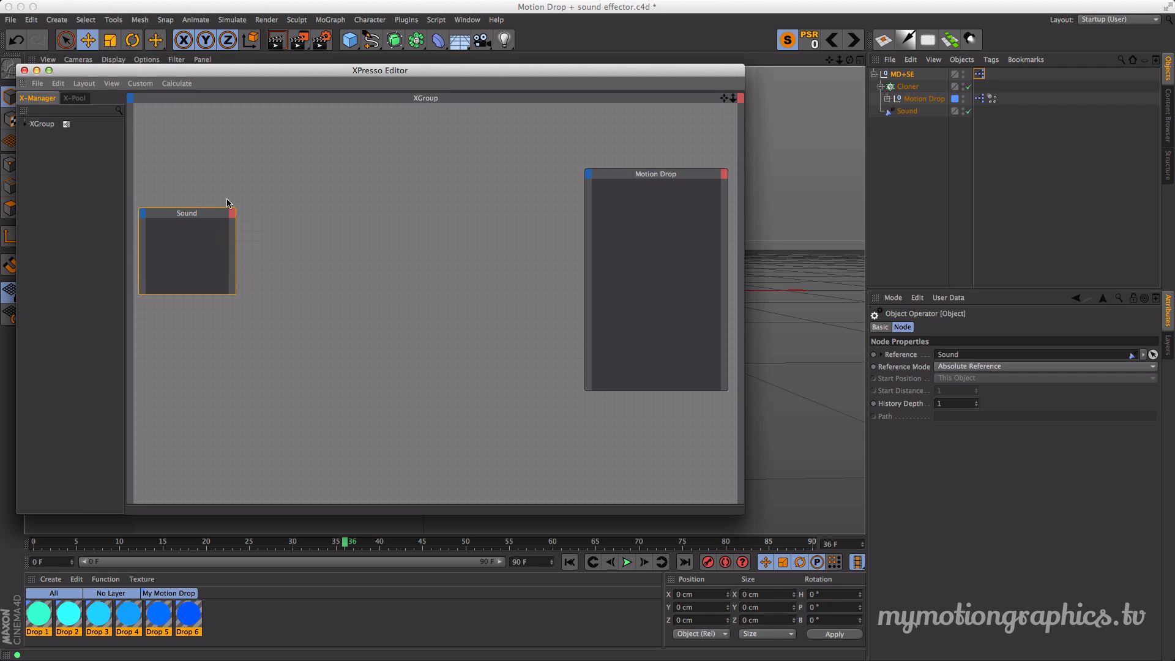
{"action": "left_click_drag", "start_coordinate": [745, 175], "coordinate": [864, 175]}
{"action": "left_click_drag", "start_coordinate": [574, 68], "coordinate": [584, 72]}
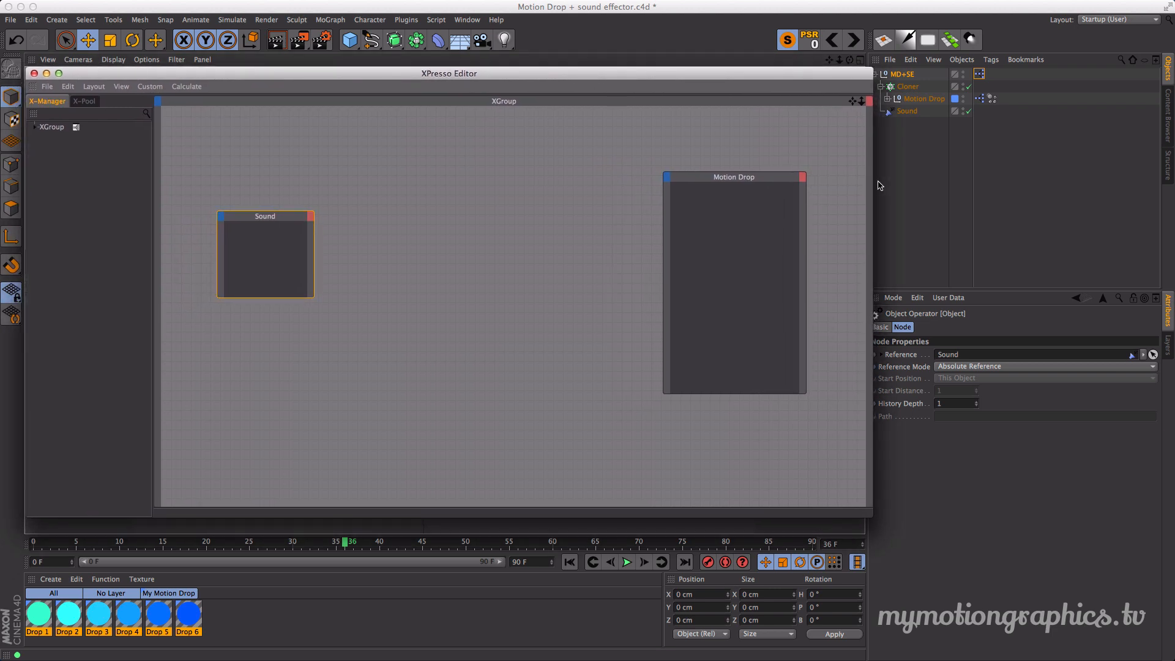
{"action": "left_click_drag", "start_coordinate": [876, 182], "coordinate": [867, 184]}
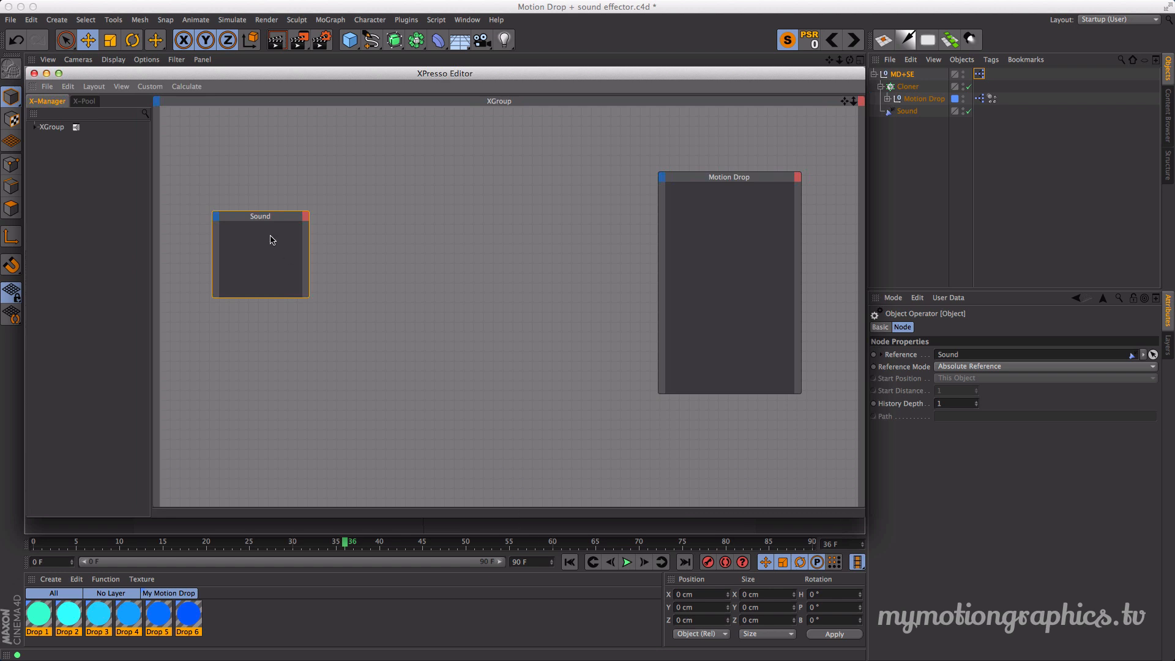
{"action": "left_click_drag", "start_coordinate": [273, 229], "coordinate": [234, 226]}
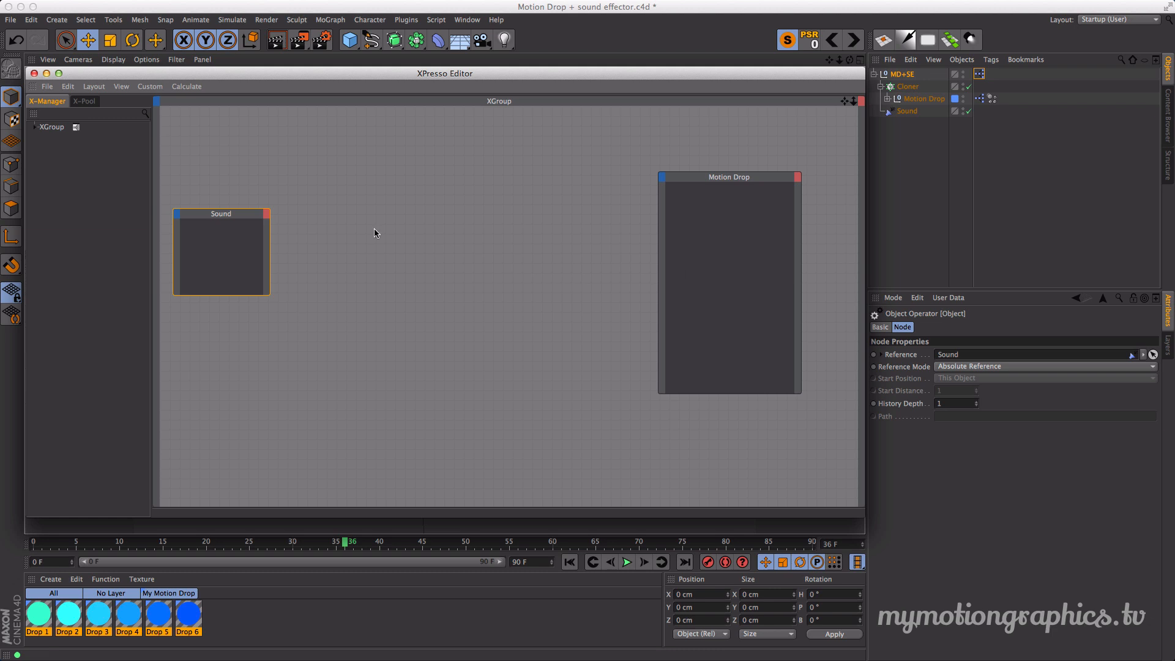
- Add an Object output port to the Sound node
{"action": "left_click", "coordinate": [266, 219]}
{"action": "mouse_move", "coordinate": [268, 221]}
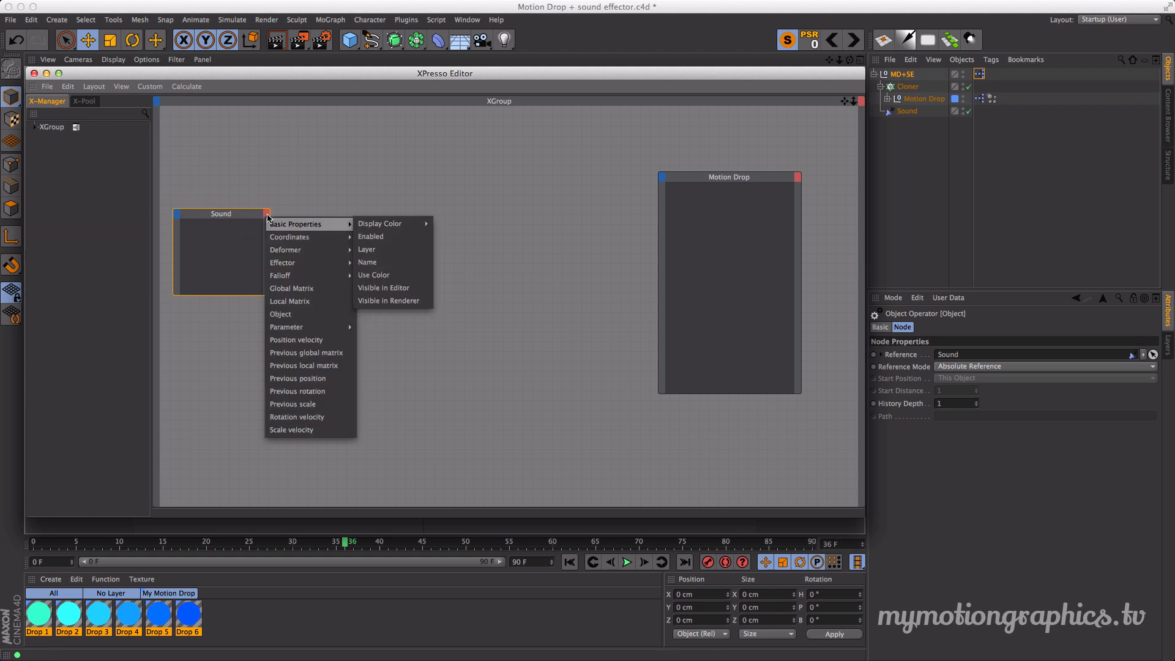
{"action": "left_click", "coordinate": [275, 203]}
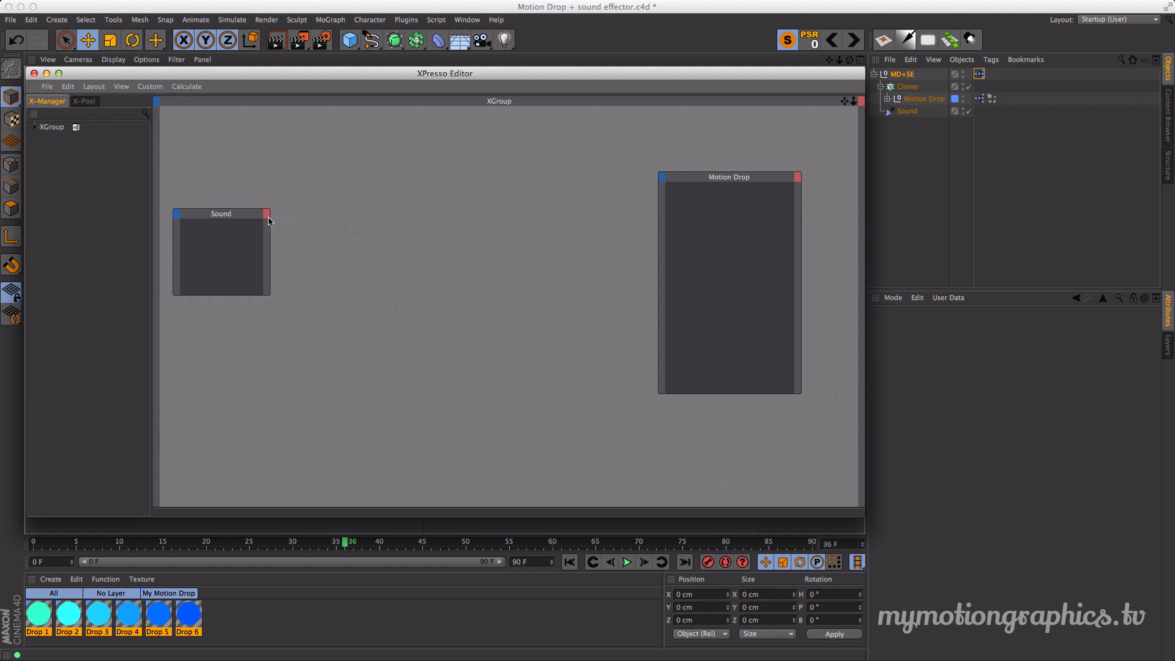
{"action": "left_click", "coordinate": [267, 216]}
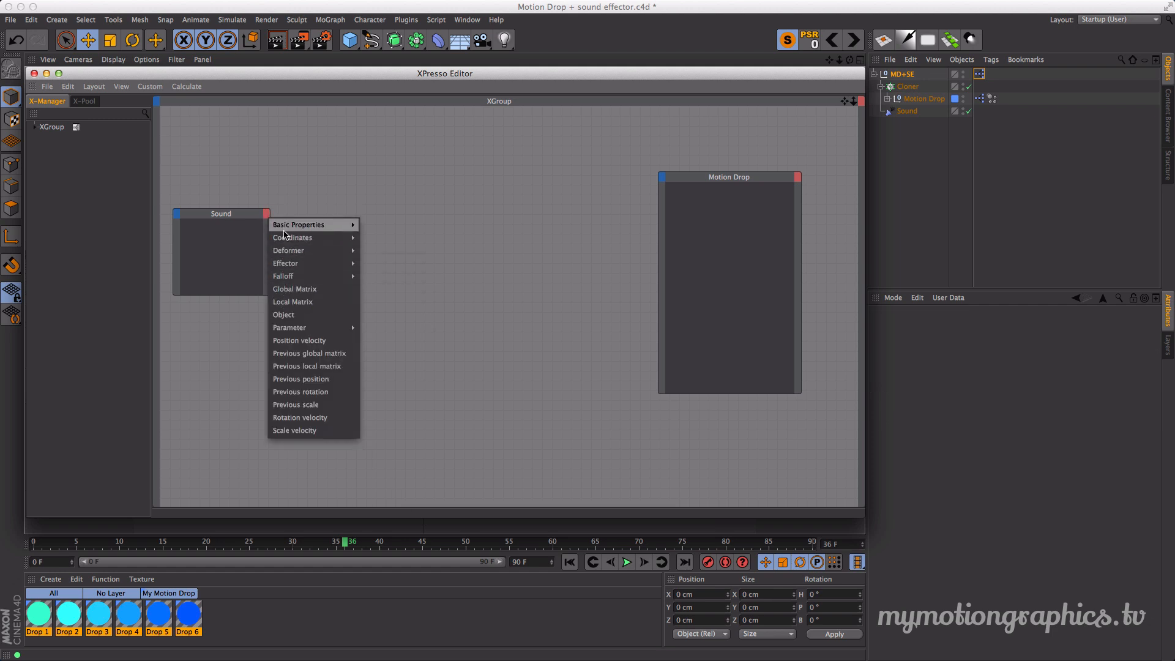
{"action": "left_click", "coordinate": [289, 316]}
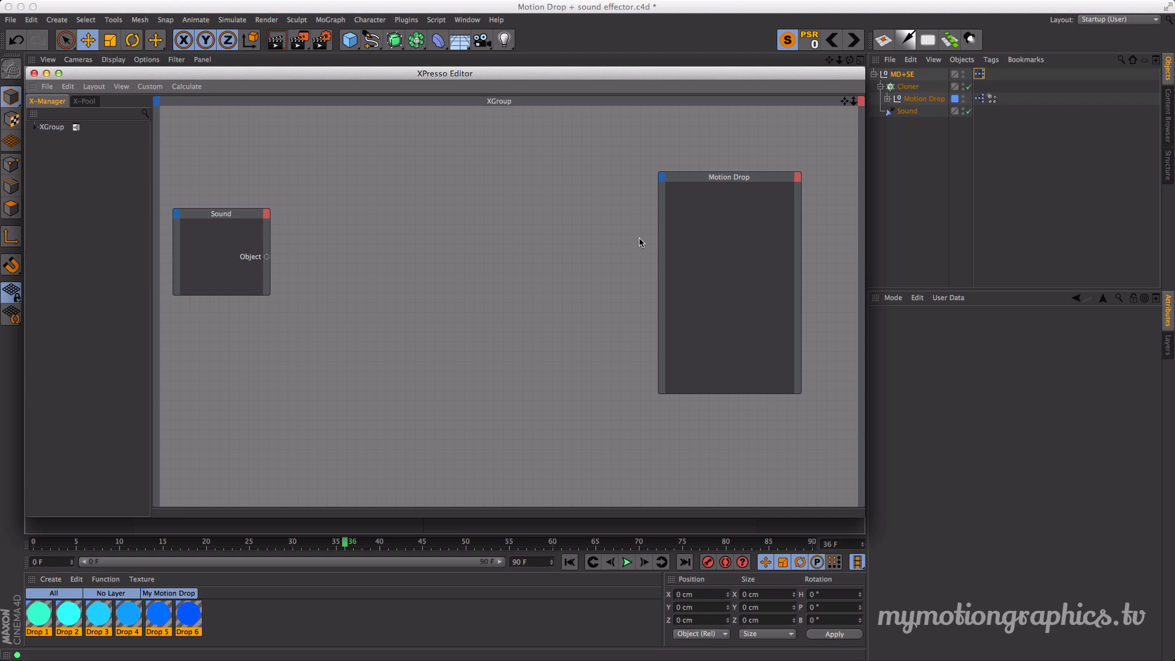
- Add the Generator's Distance 1 parameter as an input port on the Motion Drop node
{"action": "left_click", "coordinate": [663, 179]}
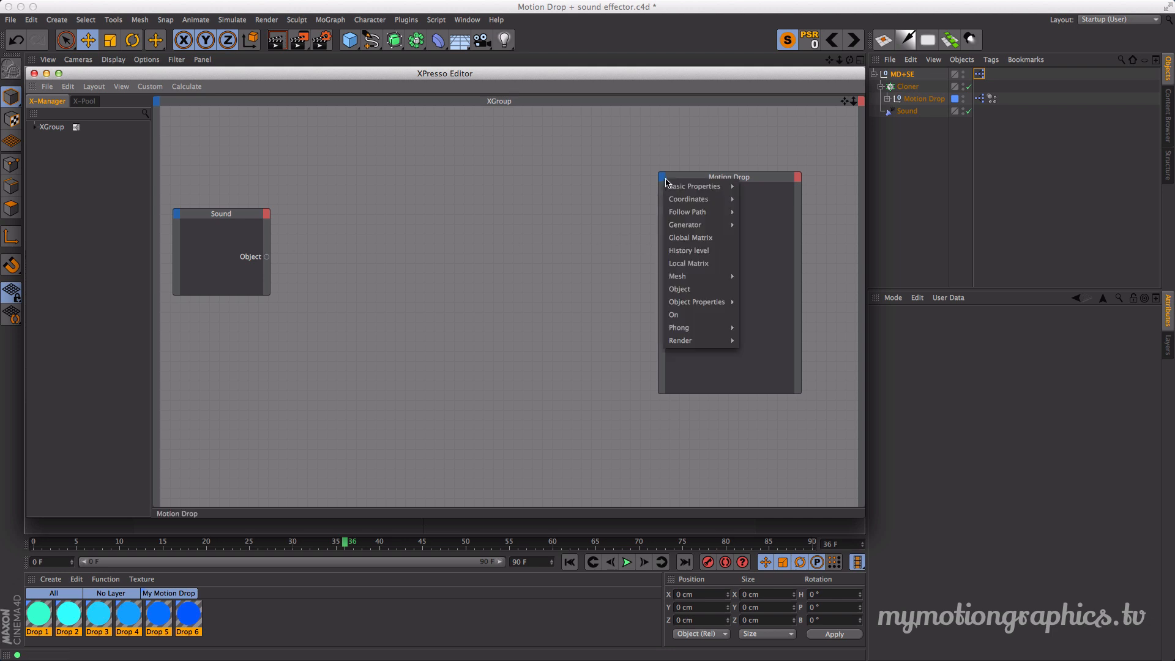
{"action": "mouse_move", "coordinate": [688, 309]}
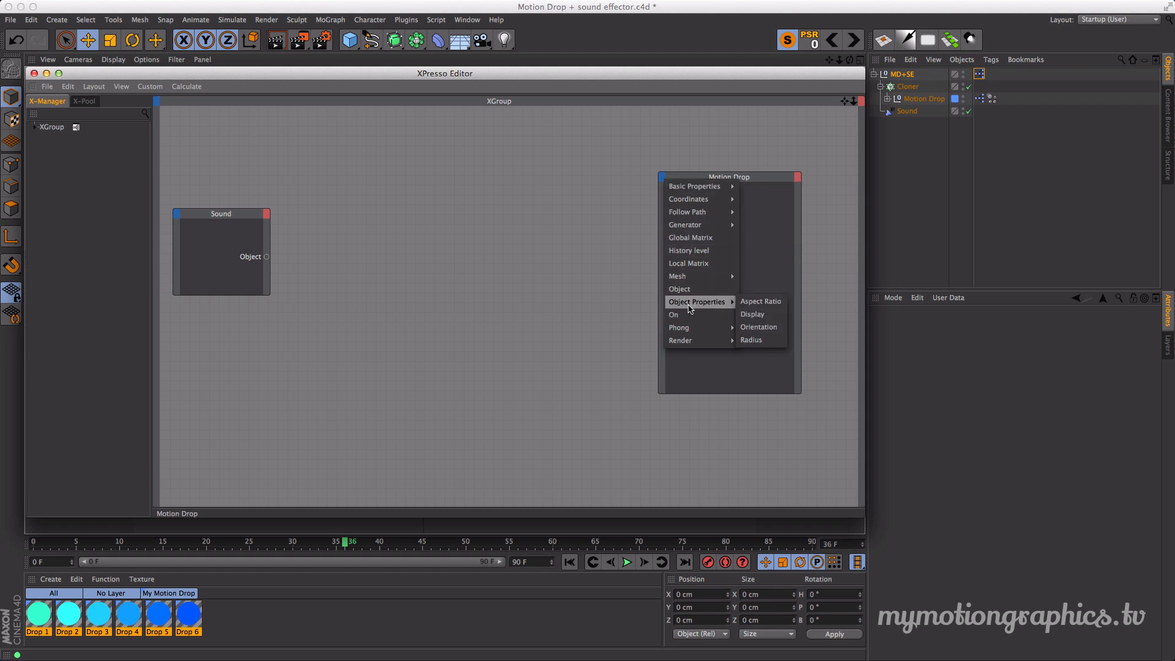
{"action": "mouse_move", "coordinate": [703, 232]}
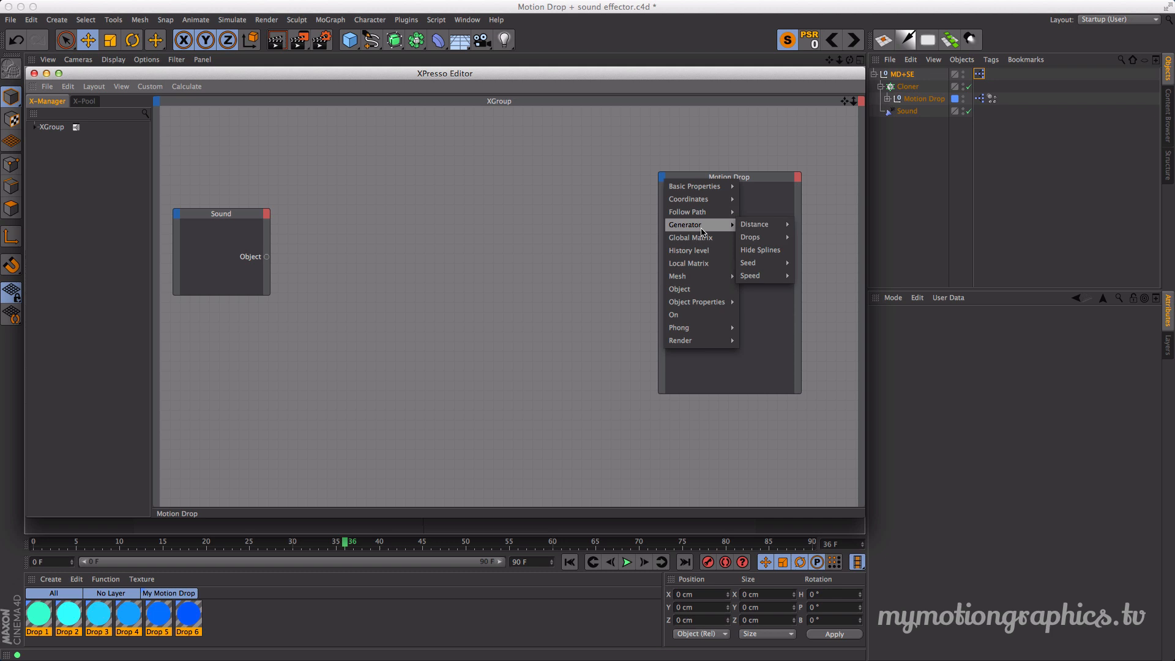
{"action": "mouse_move", "coordinate": [761, 227]}
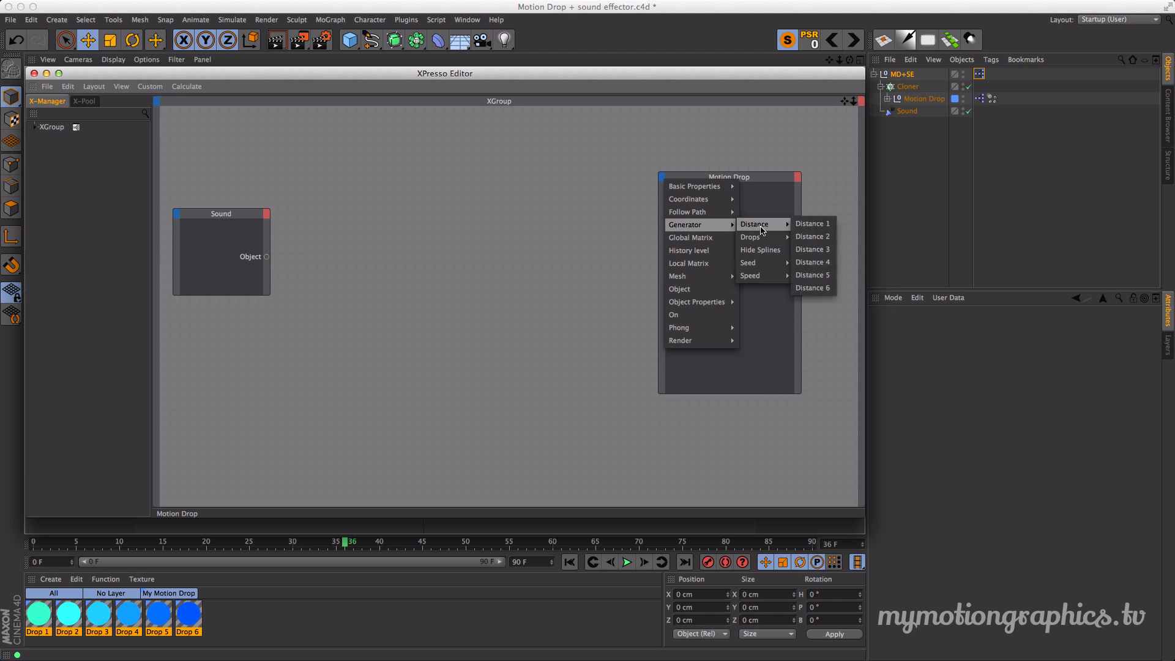
{"action": "left_click", "coordinate": [809, 224]}
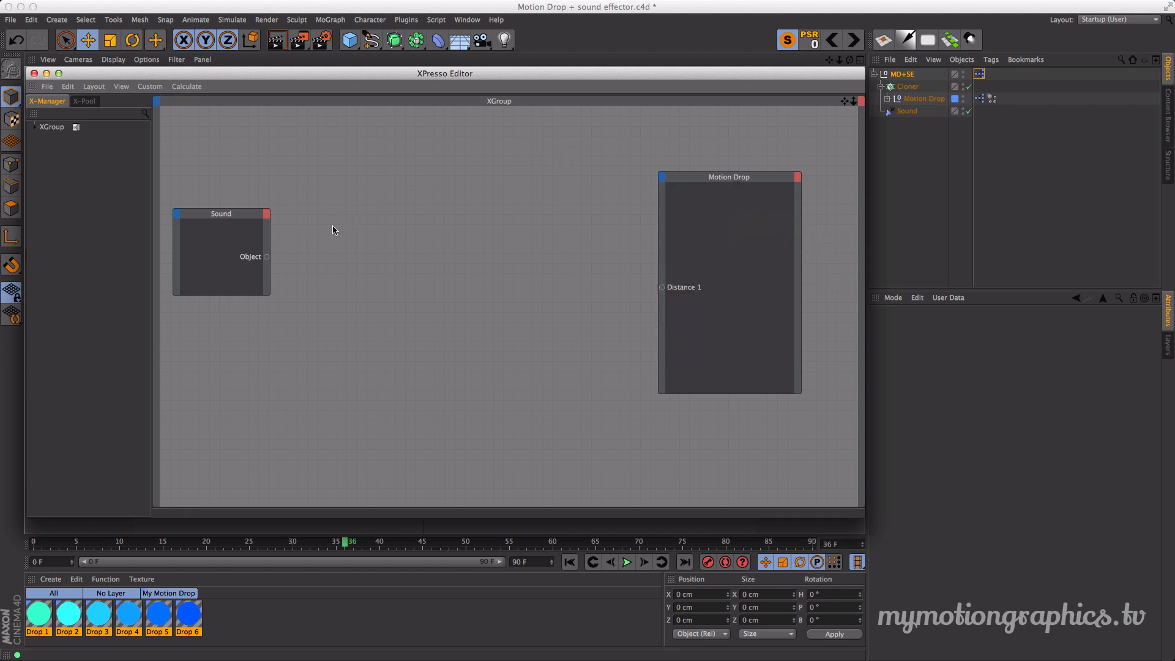
- Add a Motion Graphics Sample node beside the Sound node and connect the Sound node's Object output to its Effector input
{"action": "left_click_drag", "start_coordinate": [267, 260], "coordinate": [664, 287]}
{"action": "left_click_drag", "start_coordinate": [213, 216], "coordinate": [209, 222]}
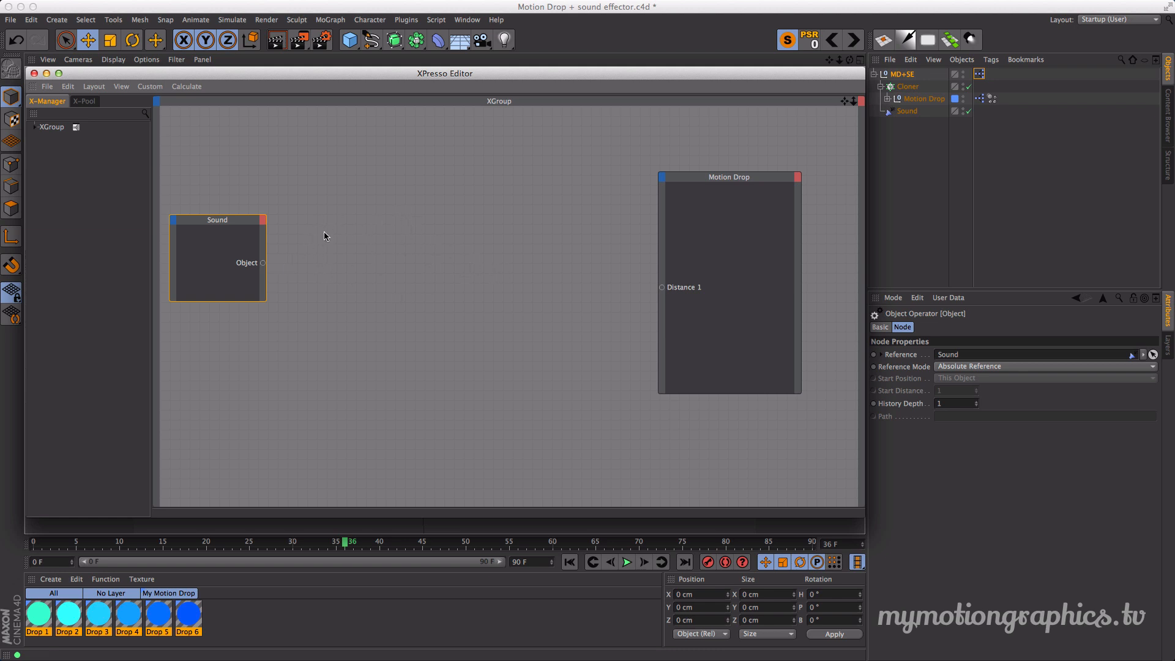
{"action": "right_click", "coordinate": [386, 208]}
{"action": "mouse_move", "coordinate": [414, 216]}
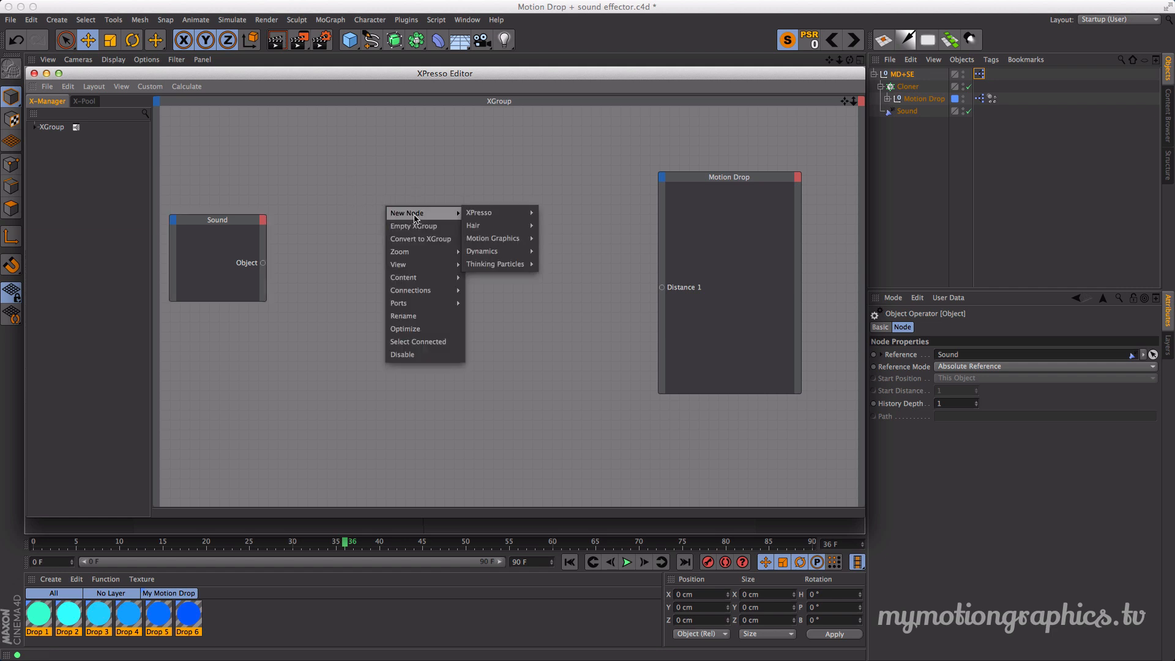
{"action": "mouse_move", "coordinate": [484, 240]}
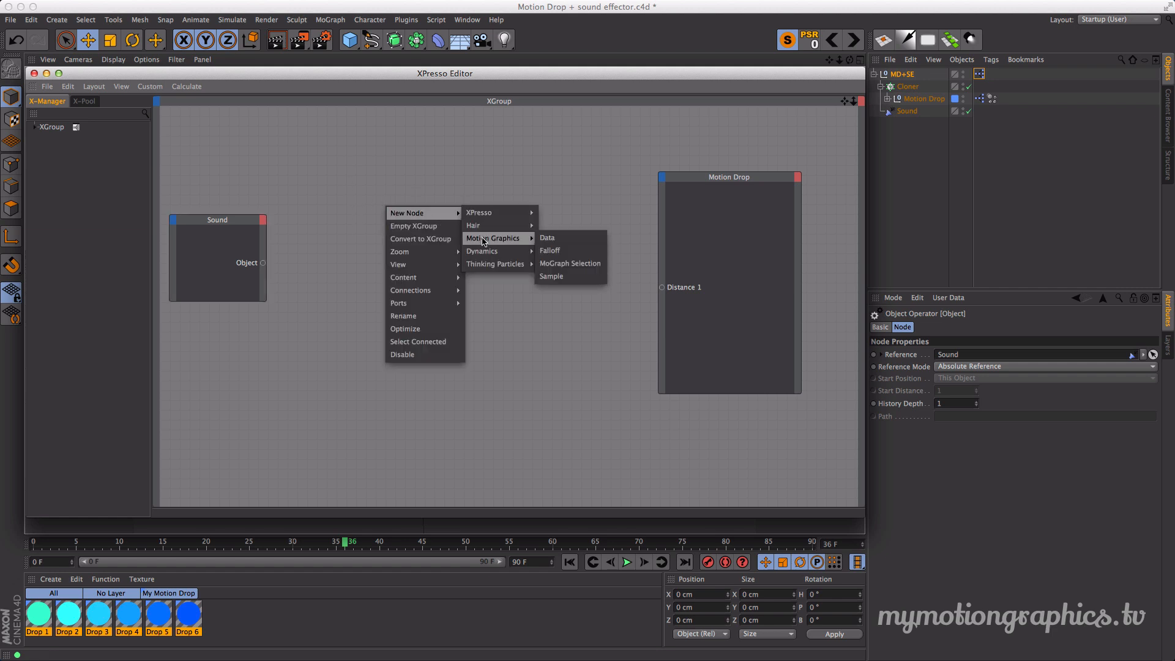
{"action": "left_click", "coordinate": [558, 276]}
{"action": "left_click_drag", "start_coordinate": [390, 199], "coordinate": [399, 273]}
{"action": "left_click_drag", "start_coordinate": [455, 232], "coordinate": [424, 220]}
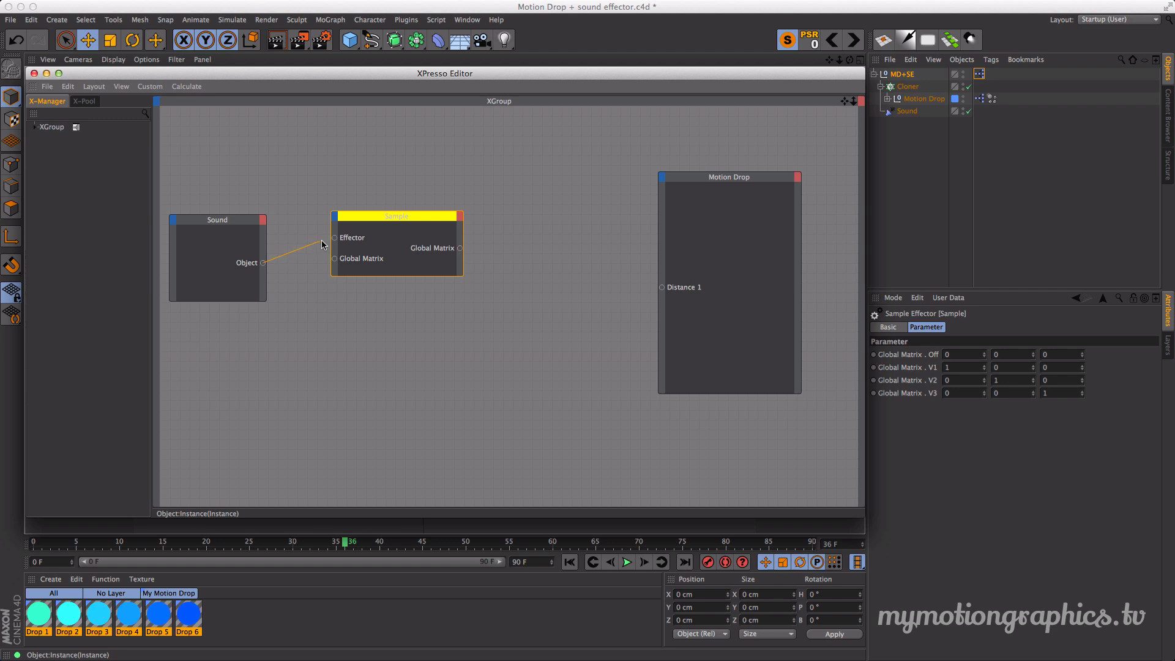
{"action": "left_click_drag", "start_coordinate": [336, 240], "coordinate": [369, 197]}
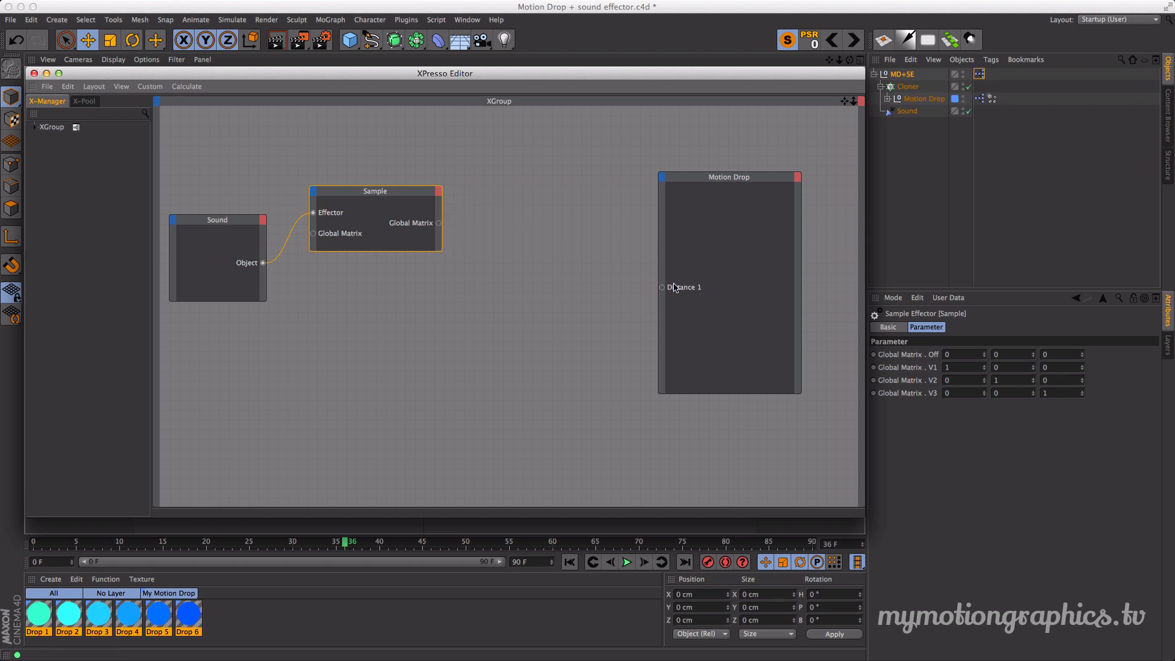
- Add a Strength output port to the Sample node and connect it to Motion Drop's Distance 1 input
{"action": "left_click", "coordinate": [439, 193]}
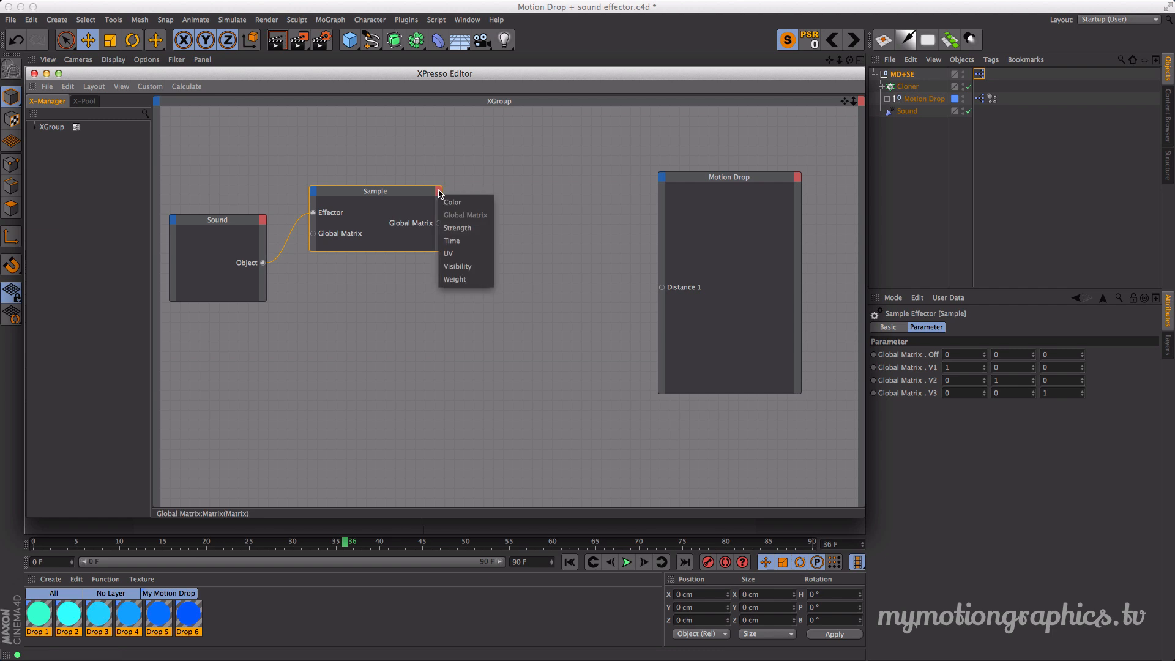
{"action": "left_click", "coordinate": [469, 229]}
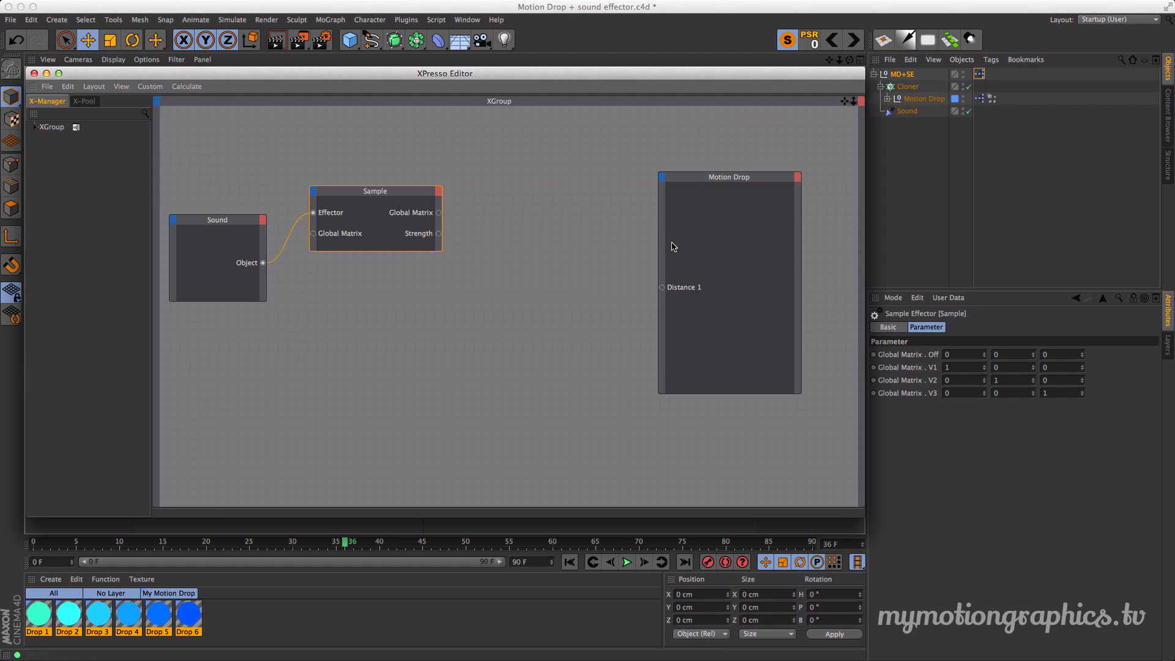
{"action": "left_click_drag", "start_coordinate": [440, 236], "coordinate": [662, 290]}
- Shift the XPresso Editor and move the Sound and Sample nodes farther away from the Motion Drop node
{"action": "left_click_drag", "start_coordinate": [437, 82], "coordinate": [421, 100]}
{"action": "left_click_drag", "start_coordinate": [417, 249], "coordinate": [407, 253]}
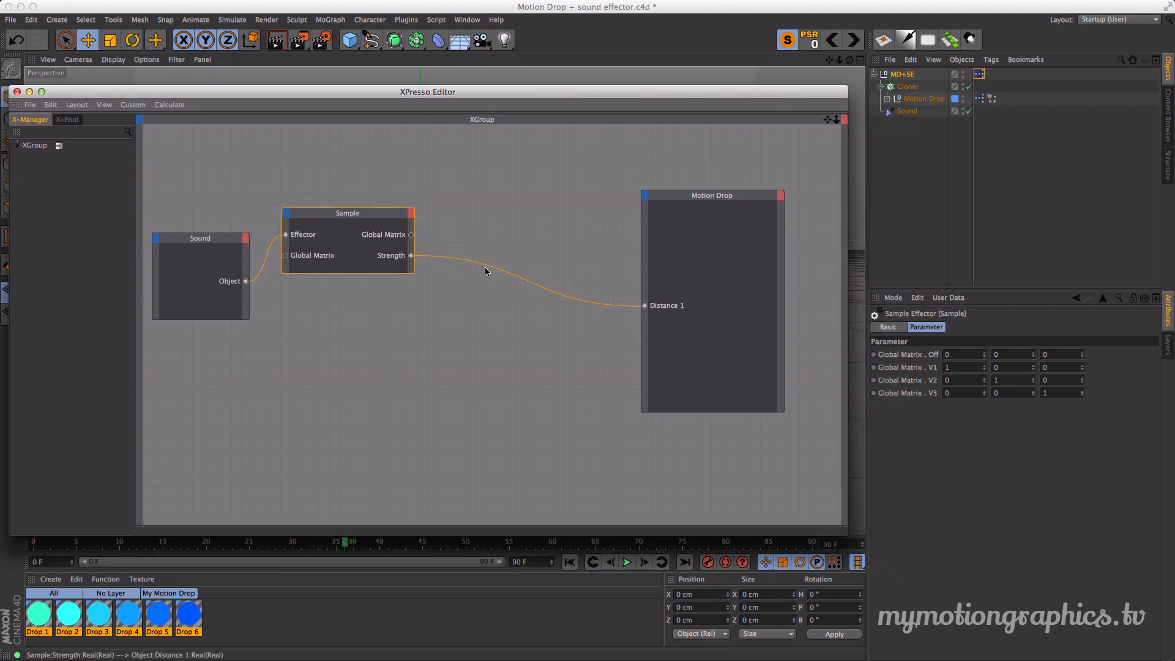
{"action": "left_click_drag", "start_coordinate": [205, 242], "coordinate": [196, 240]}
{"action": "left_click", "coordinate": [301, 223]}
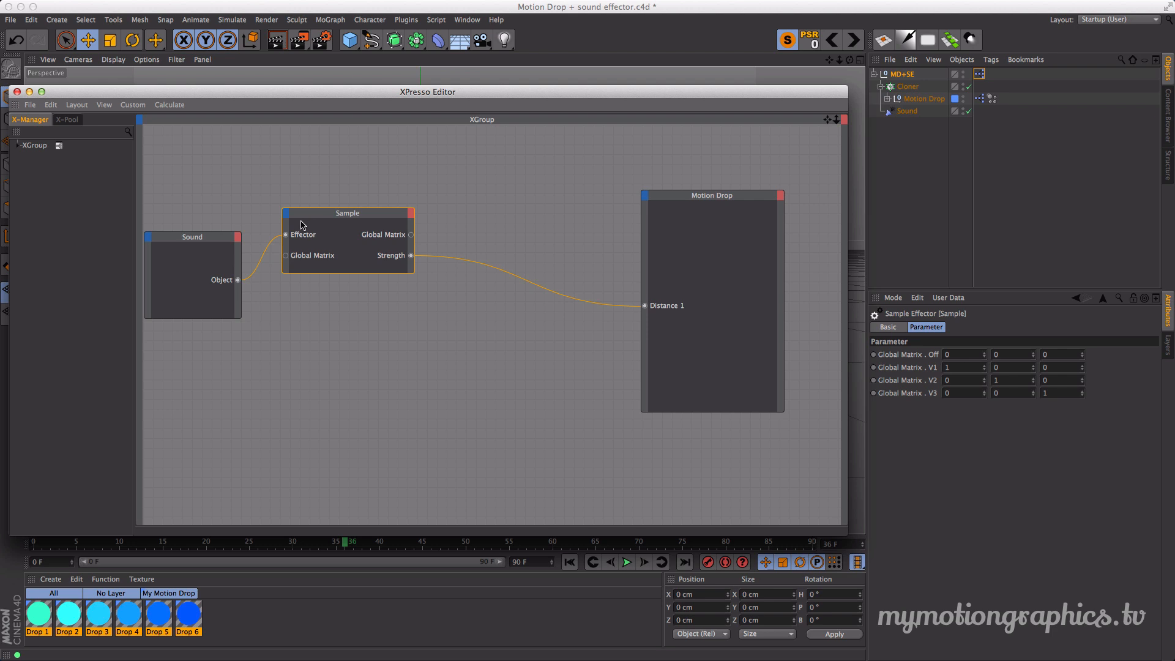
{"action": "left_click_drag", "start_coordinate": [303, 224], "coordinate": [283, 228]}
- Uncover the viewport, disable the Cloner and play the animation from the start to check the single drop
{"action": "left_click_drag", "start_coordinate": [283, 101], "coordinate": [786, 638]}
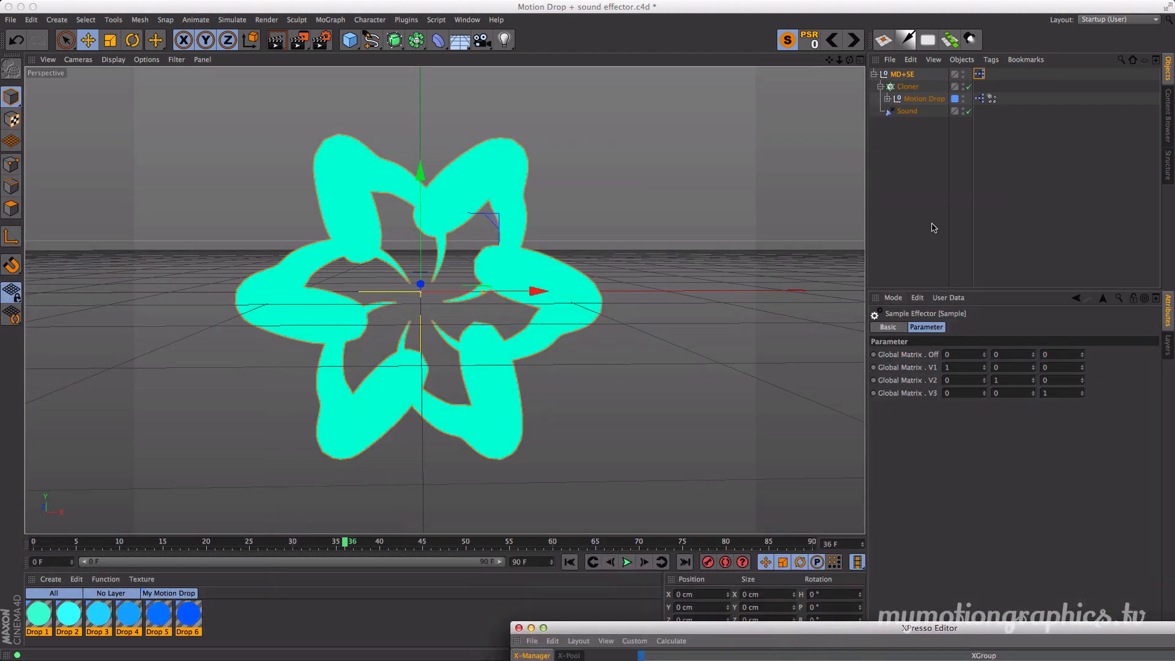
{"action": "left_click", "coordinate": [969, 87]}
{"action": "left_click", "coordinate": [571, 562]}
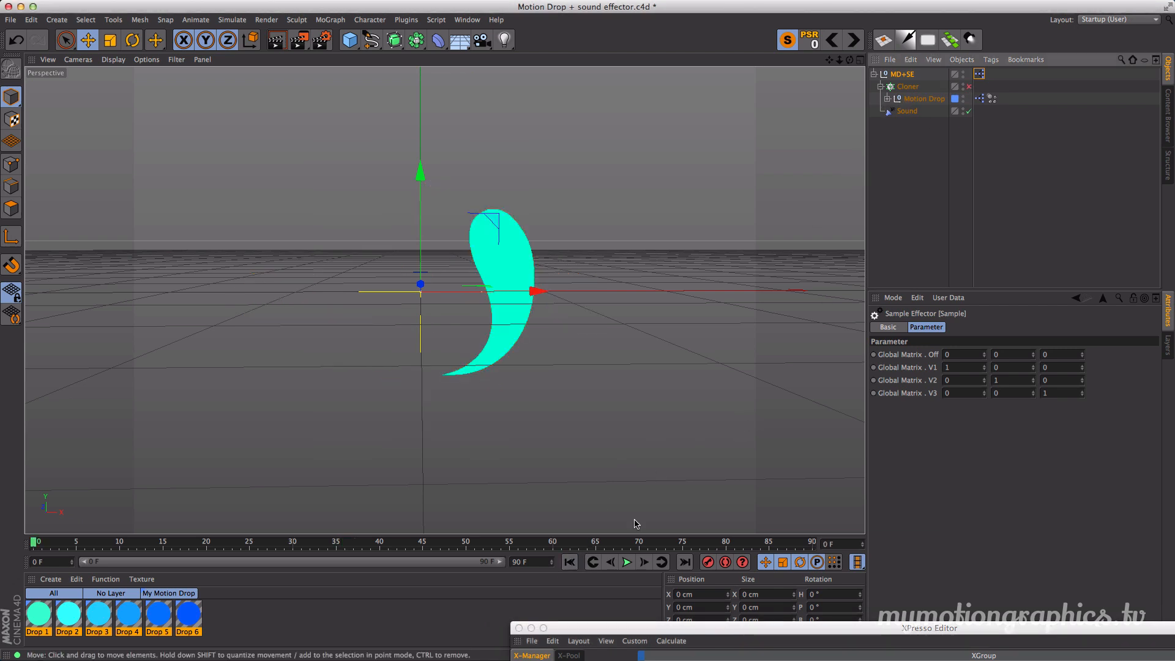
{"action": "left_click", "coordinate": [627, 563]}
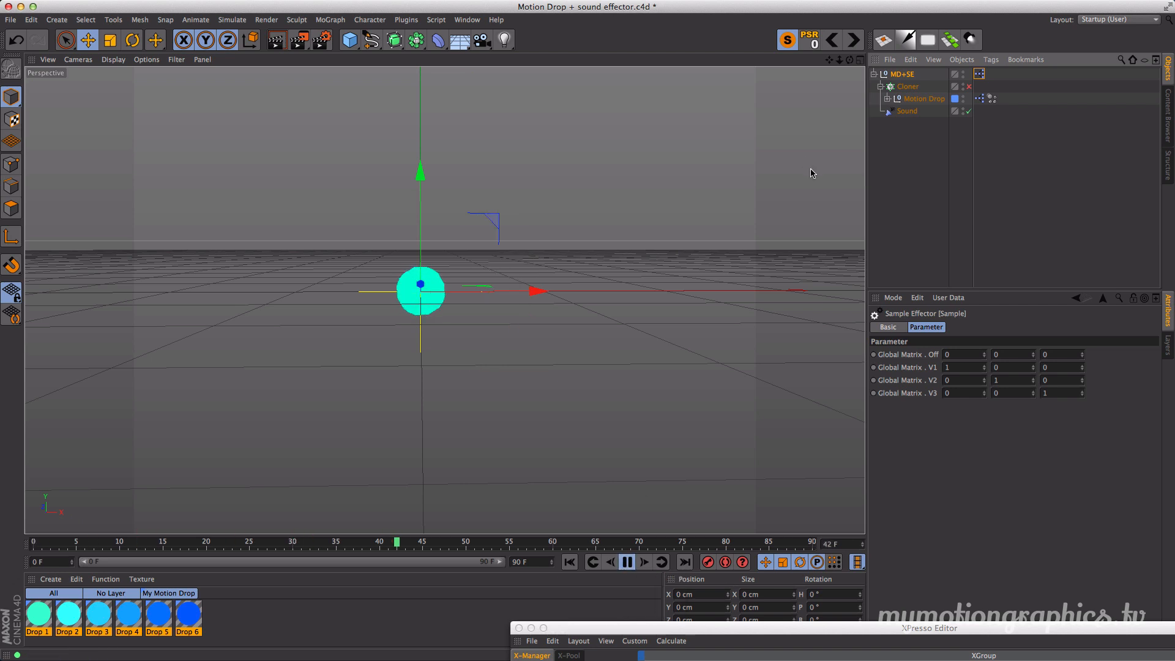
{"action": "left_click_drag", "start_coordinate": [839, 60], "coordinate": [929, 60]}
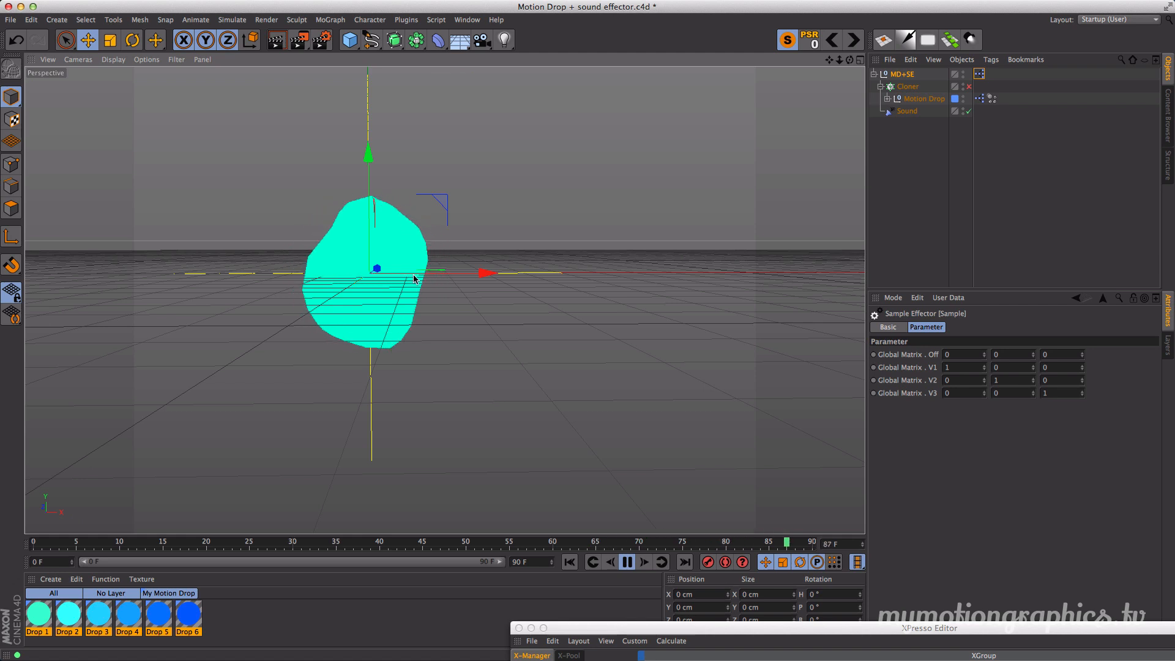
{"action": "left_click", "coordinate": [628, 562]}
- Bring the XPresso Editor back over the viewport and add a Range Mapper node between Sample and Motion Drop
{"action": "left_click", "coordinate": [653, 628]}
{"action": "left_click_drag", "start_coordinate": [653, 628], "coordinate": [413, 184]}
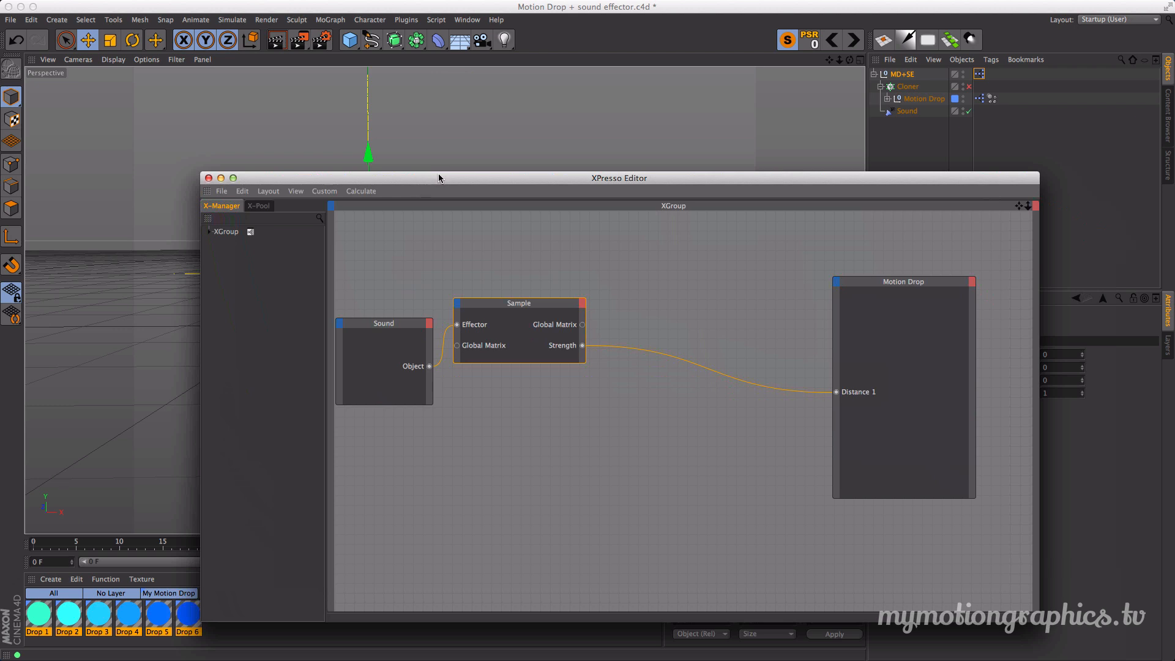
{"action": "left_click_drag", "start_coordinate": [439, 179], "coordinate": [364, 145]}
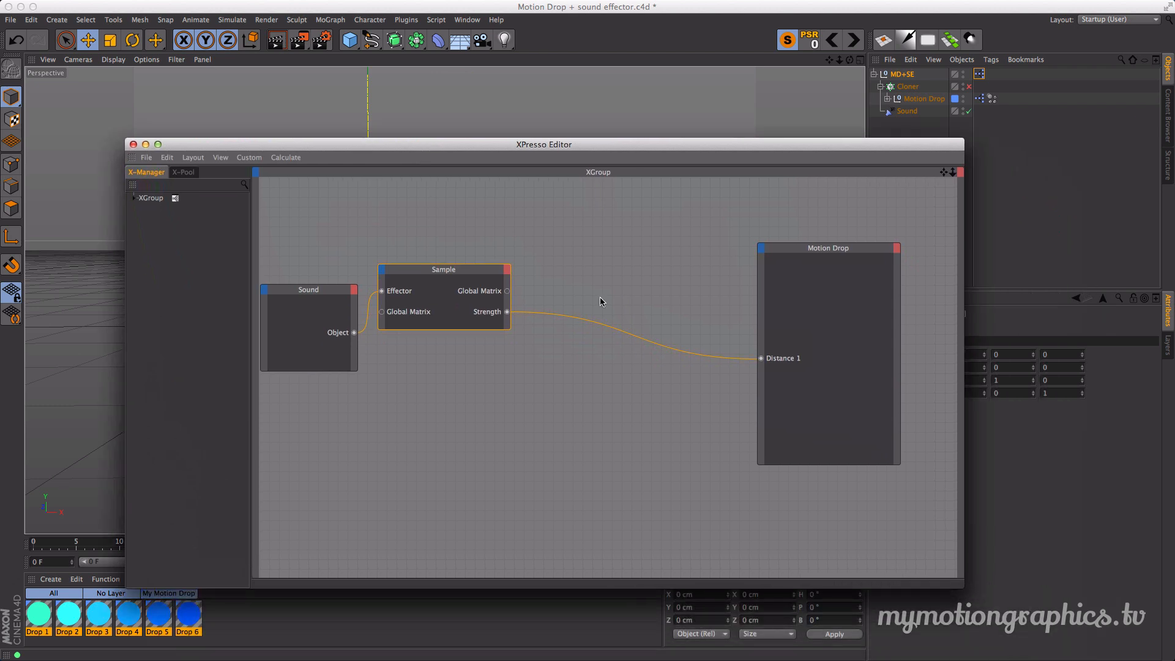
{"action": "right_click", "coordinate": [604, 250]}
{"action": "mouse_move", "coordinate": [613, 253]}
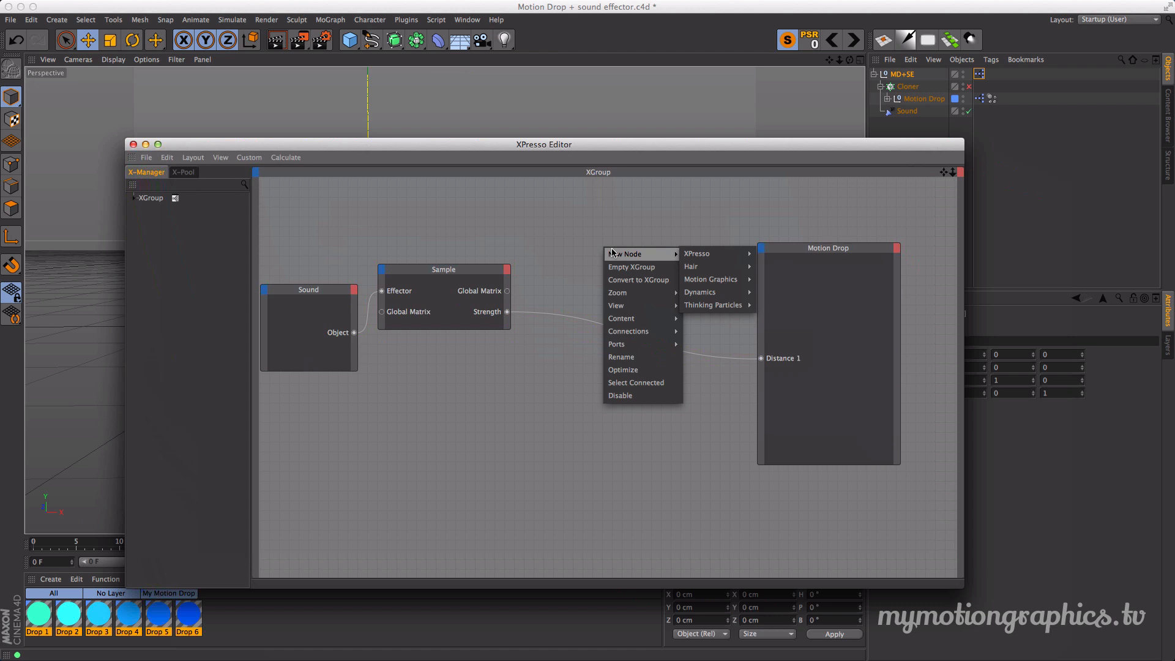
{"action": "mouse_move", "coordinate": [724, 258]}
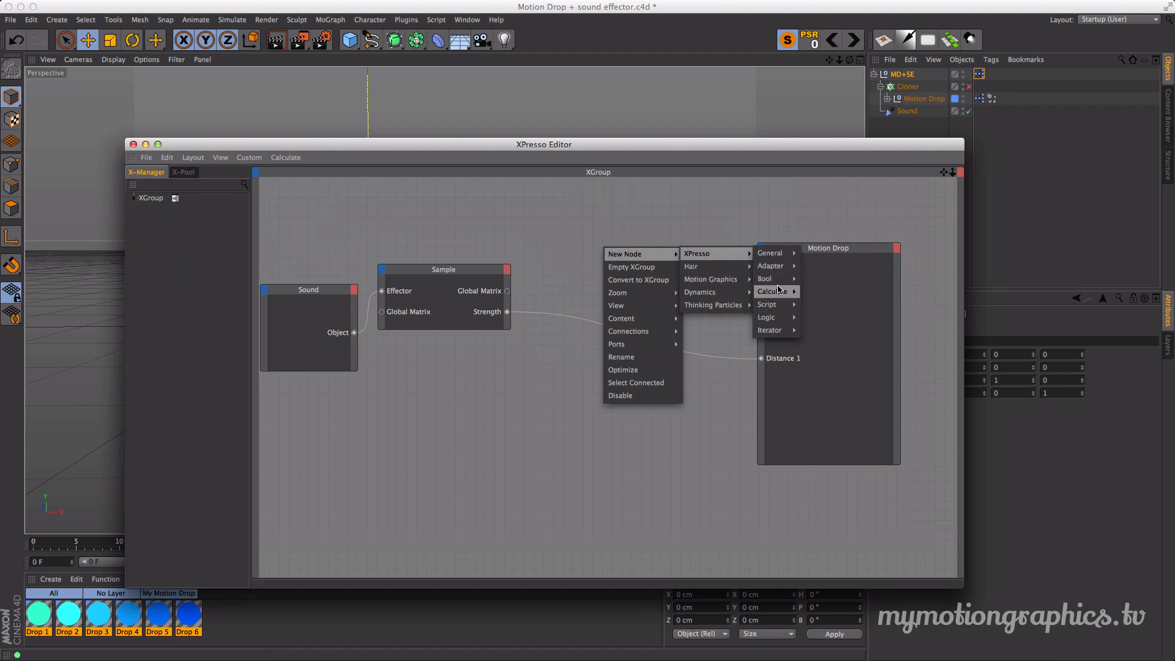
{"action": "mouse_move", "coordinate": [778, 289]}
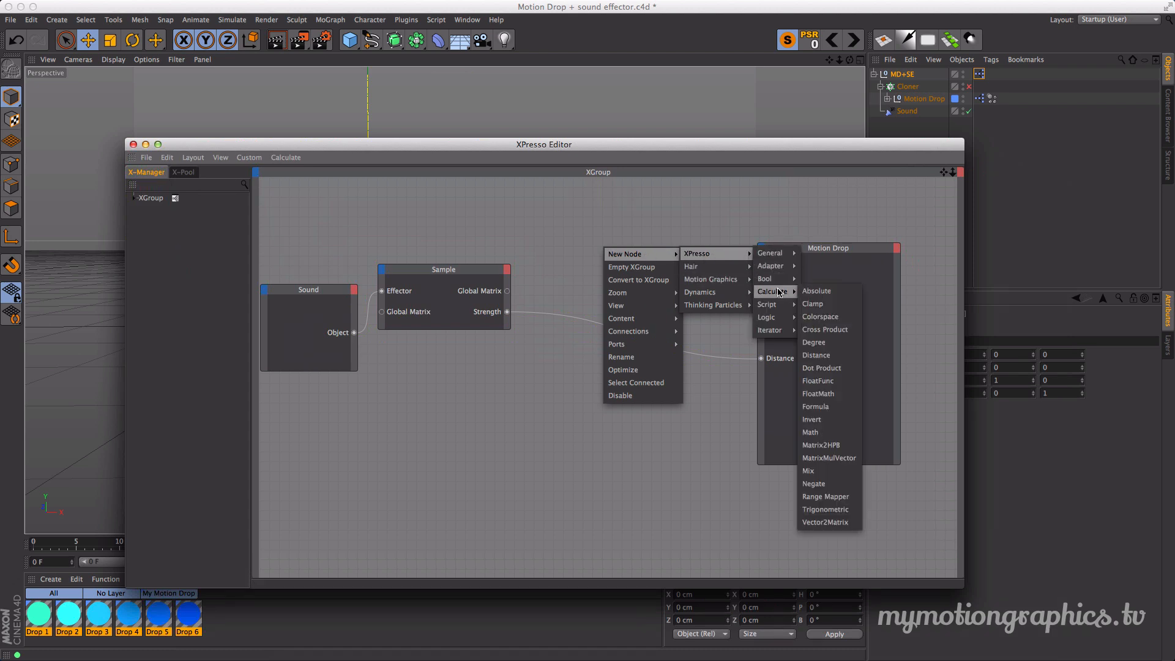
{"action": "left_click", "coordinate": [840, 497]}
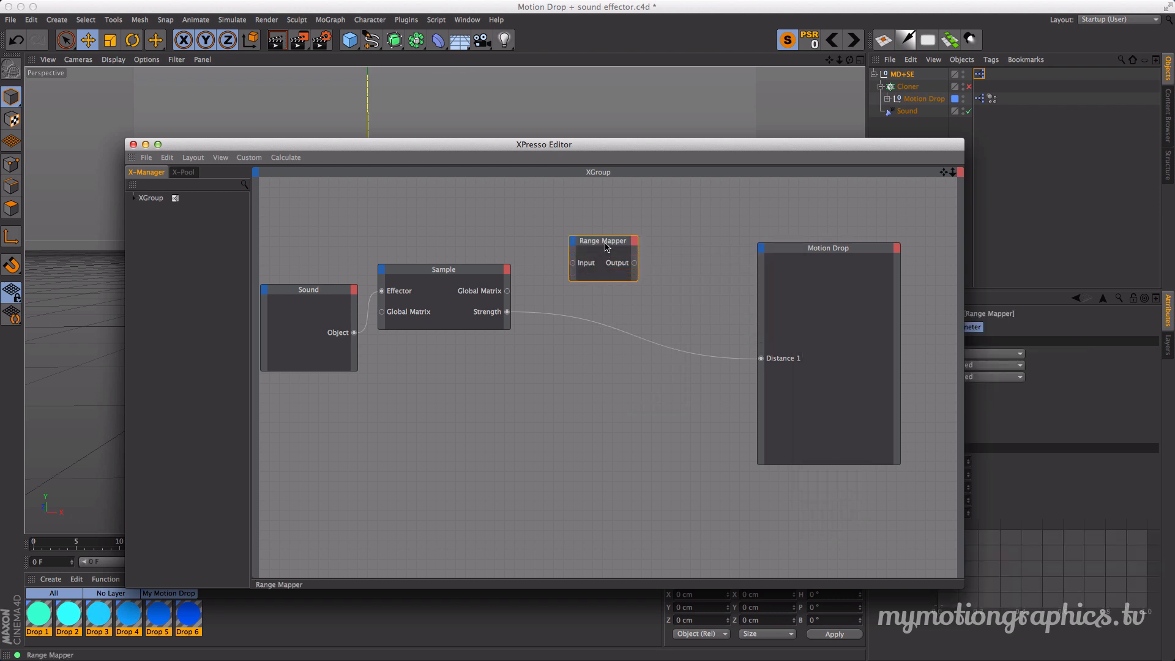
{"action": "left_click_drag", "start_coordinate": [607, 246], "coordinate": [612, 258]}
- Route the Sample node's Strength through the Range Mapper into Distance 1 and line up the Sample and Range Mapper nodes
{"action": "left_click_drag", "start_coordinate": [616, 333], "coordinate": [640, 274]}
{"action": "left_click_drag", "start_coordinate": [508, 312], "coordinate": [579, 276]}
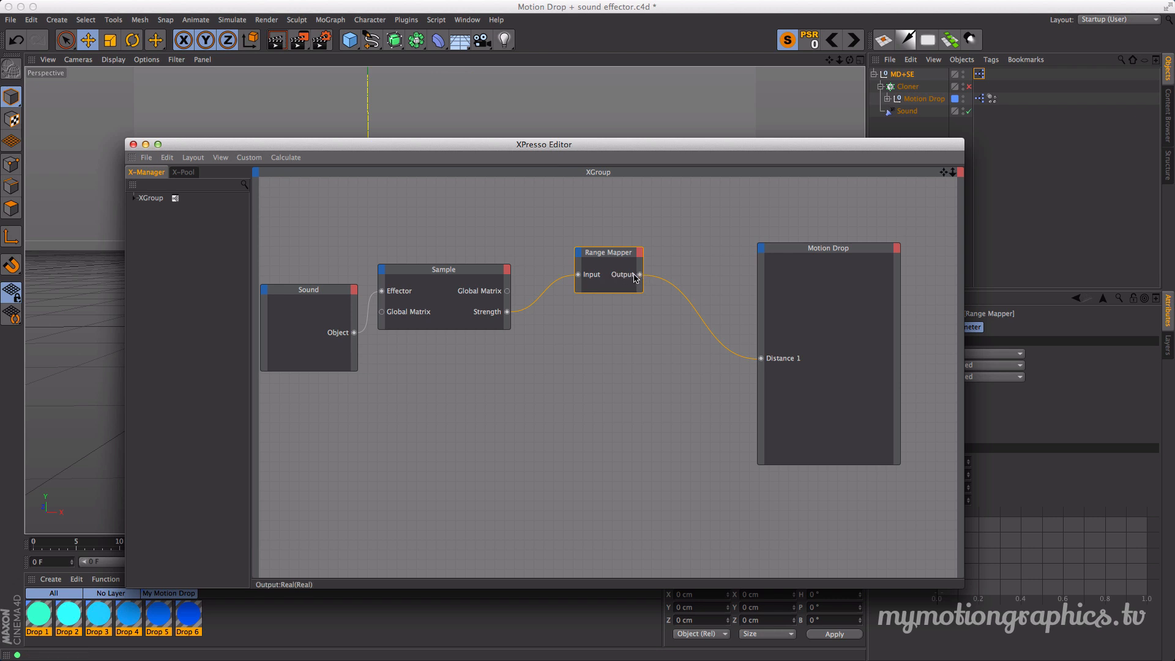
{"action": "left_click_drag", "start_coordinate": [635, 278], "coordinate": [638, 282]}
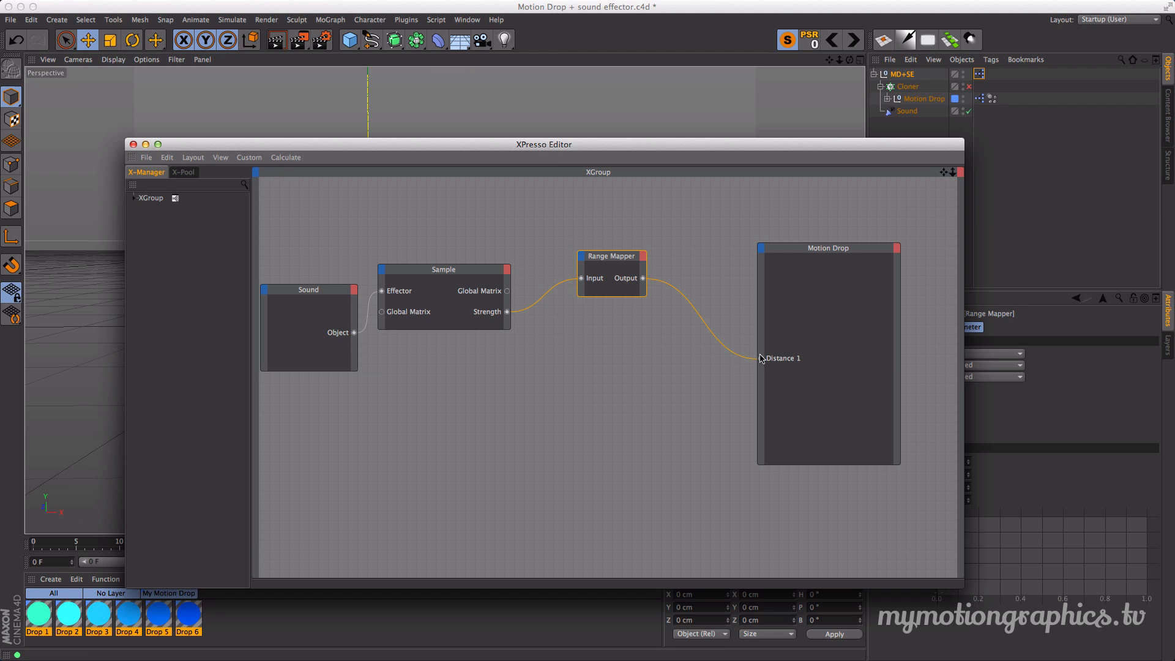
{"action": "left_click_drag", "start_coordinate": [620, 261], "coordinate": [594, 294]}
{"action": "left_click_drag", "start_coordinate": [482, 276], "coordinate": [498, 276]}
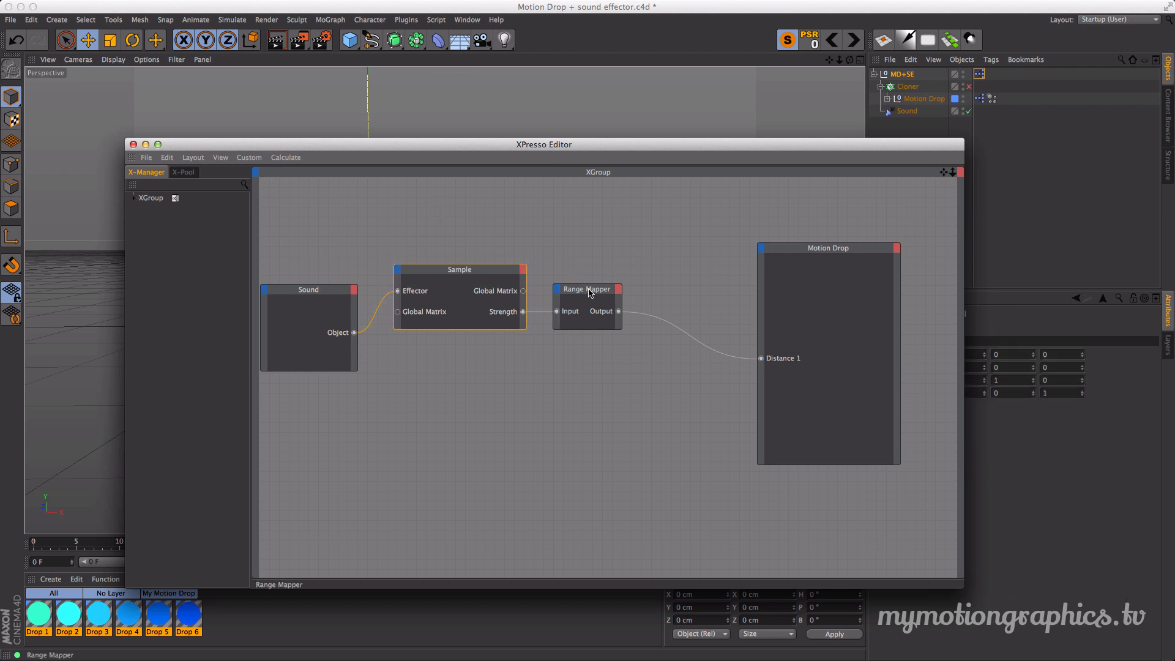
- Move the XPresso Editor clear of the Range Mapper's attributes and enlarge the area that shows them
{"action": "left_click_drag", "start_coordinate": [663, 139], "coordinate": [545, 90]}
{"action": "left_click_drag", "start_coordinate": [476, 244], "coordinate": [483, 235]}
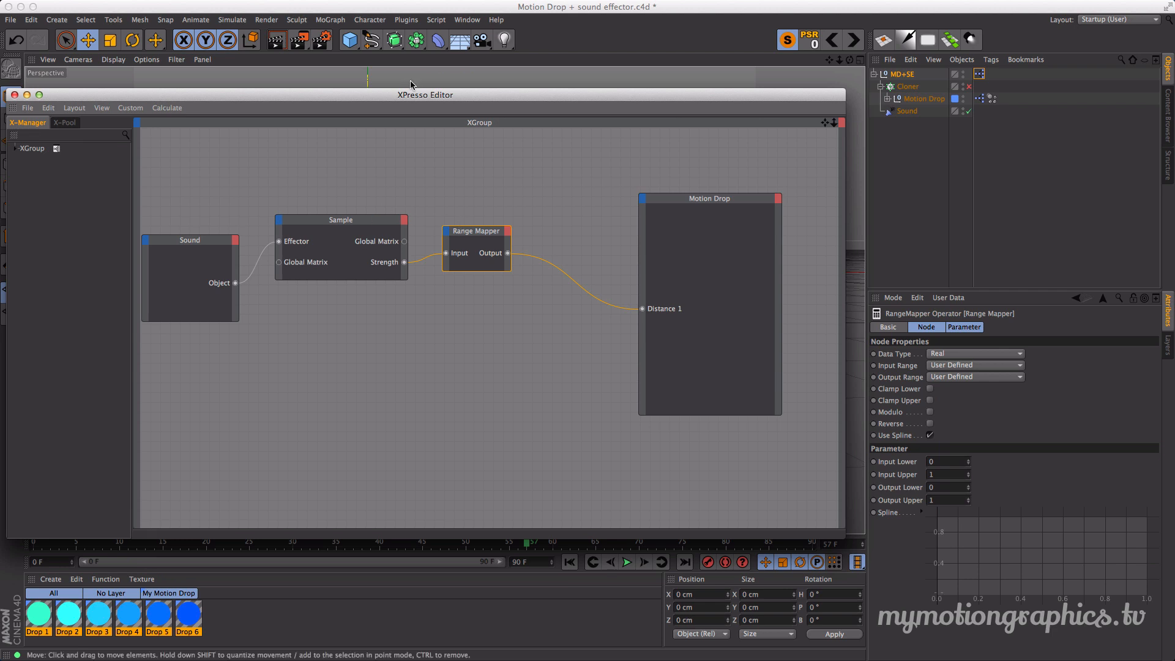
{"action": "left_click_drag", "start_coordinate": [422, 95], "coordinate": [502, 417]}
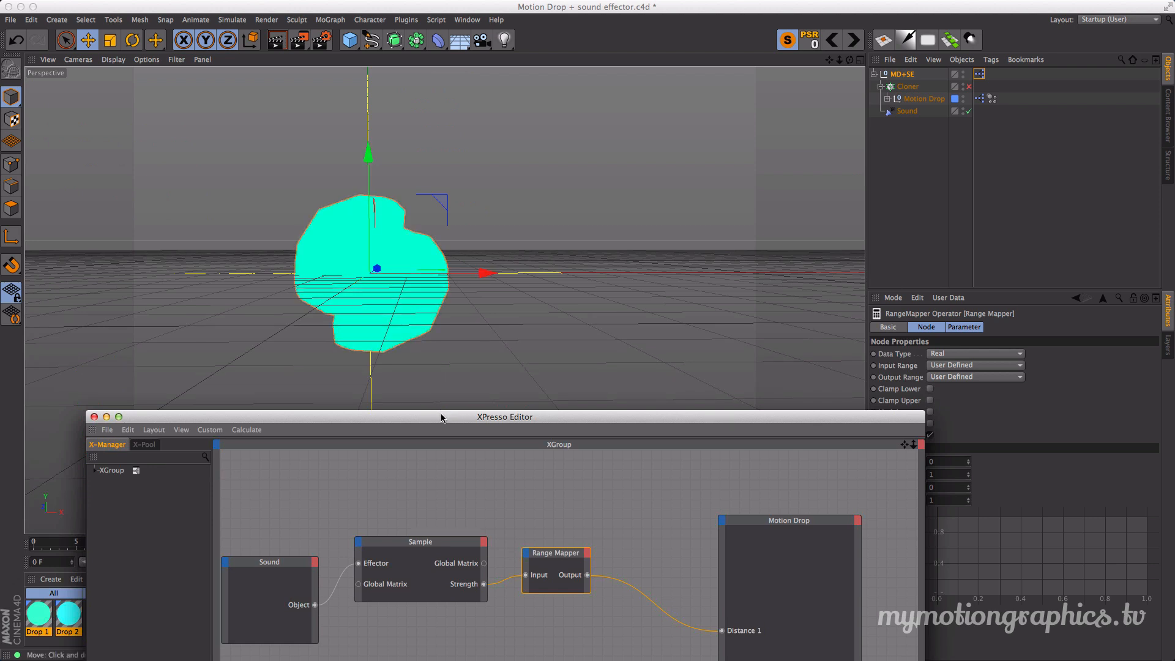
{"action": "left_click_drag", "start_coordinate": [440, 418], "coordinate": [358, 80]}
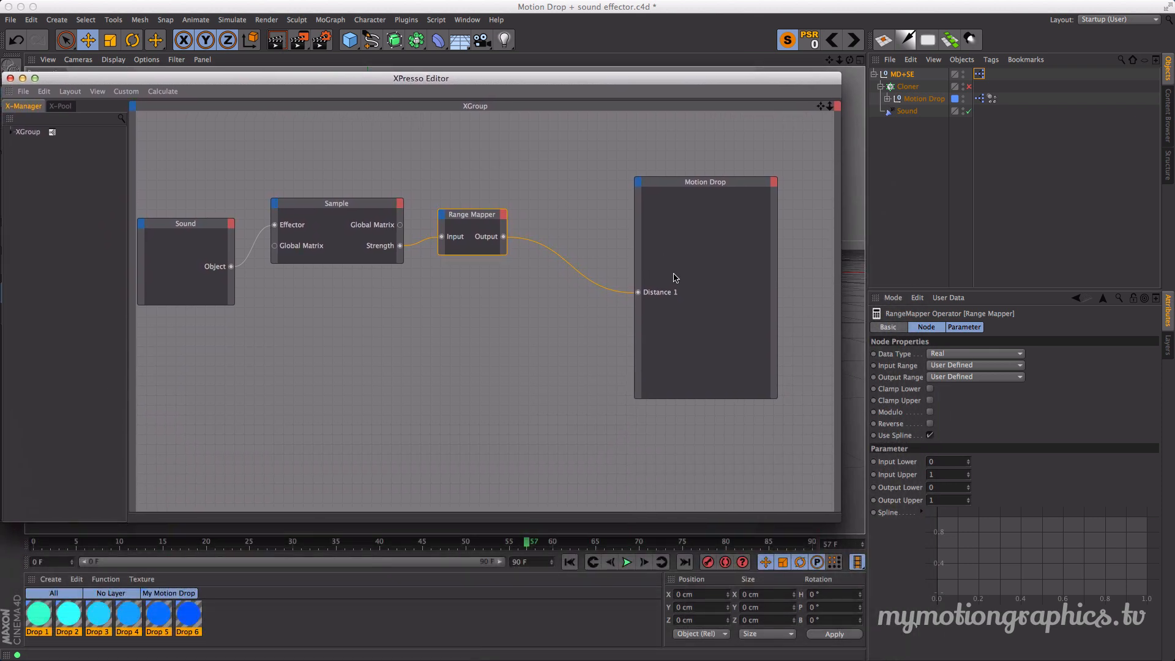
{"action": "left_click_drag", "start_coordinate": [468, 212], "coordinate": [466, 213]}
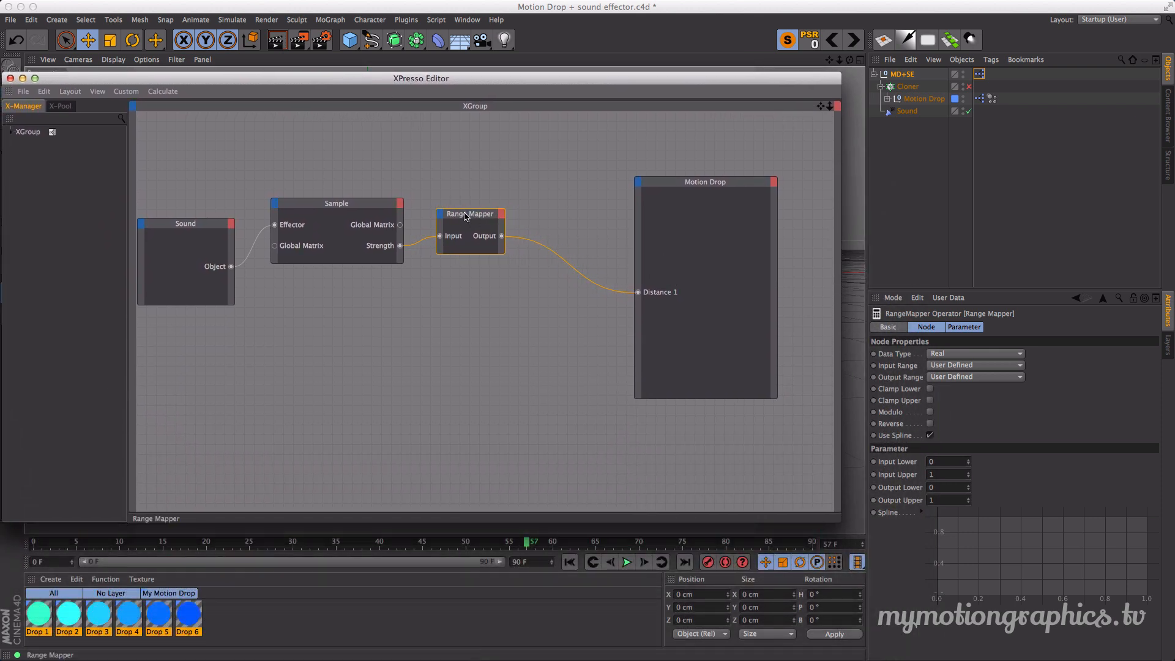
{"action": "double_click", "coordinate": [470, 213]}
{"action": "double_click", "coordinate": [471, 214]}
{"action": "left_click_drag", "start_coordinate": [1041, 293], "coordinate": [1039, 258]}
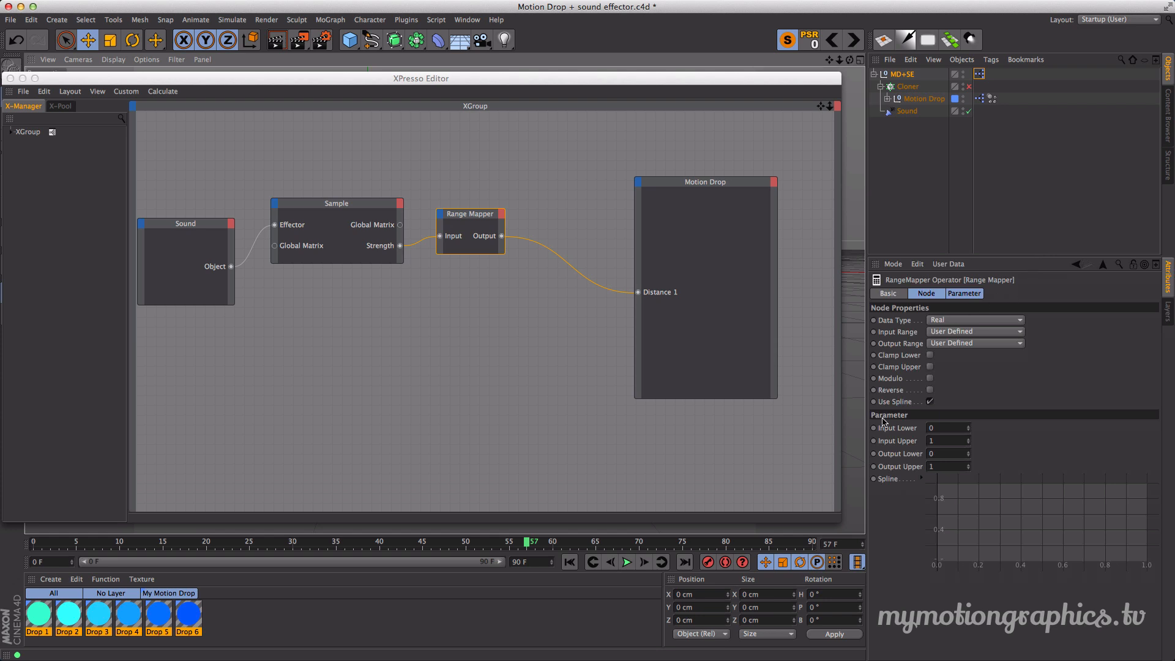
- Set the Range Mapper's Output Upper to 500
{"action": "left_click", "coordinate": [946, 440]}
{"action": "left_click", "coordinate": [961, 455]}
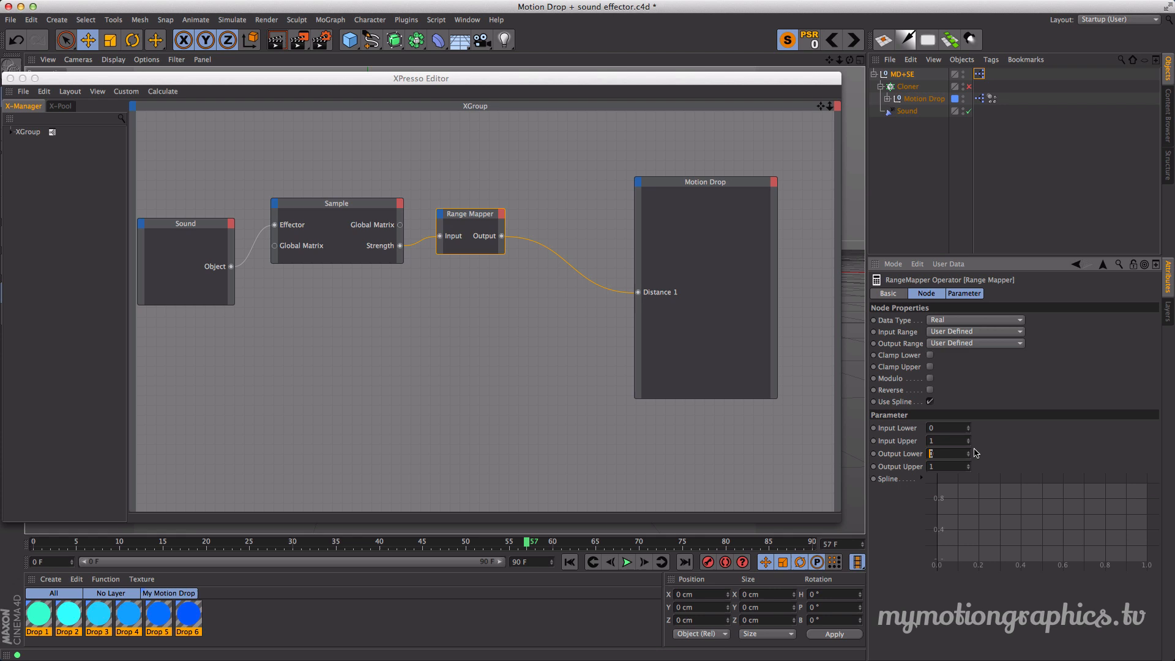
{"action": "left_click", "coordinate": [992, 455]}
{"action": "left_click", "coordinate": [941, 428]}
{"action": "left_click", "coordinate": [941, 454]}
{"action": "left_click", "coordinate": [941, 440]}
{"action": "left_click", "coordinate": [936, 455]}
{"action": "left_click", "coordinate": [945, 466]}
- Play the animation from the start to check the drop's sound-driven motion, and return to frame 0 with the XPresso Editor open
{"action": "left_click_drag", "start_coordinate": [30, 79], "coordinate": [394, 605]}
{"action": "left_click", "coordinate": [569, 562]}
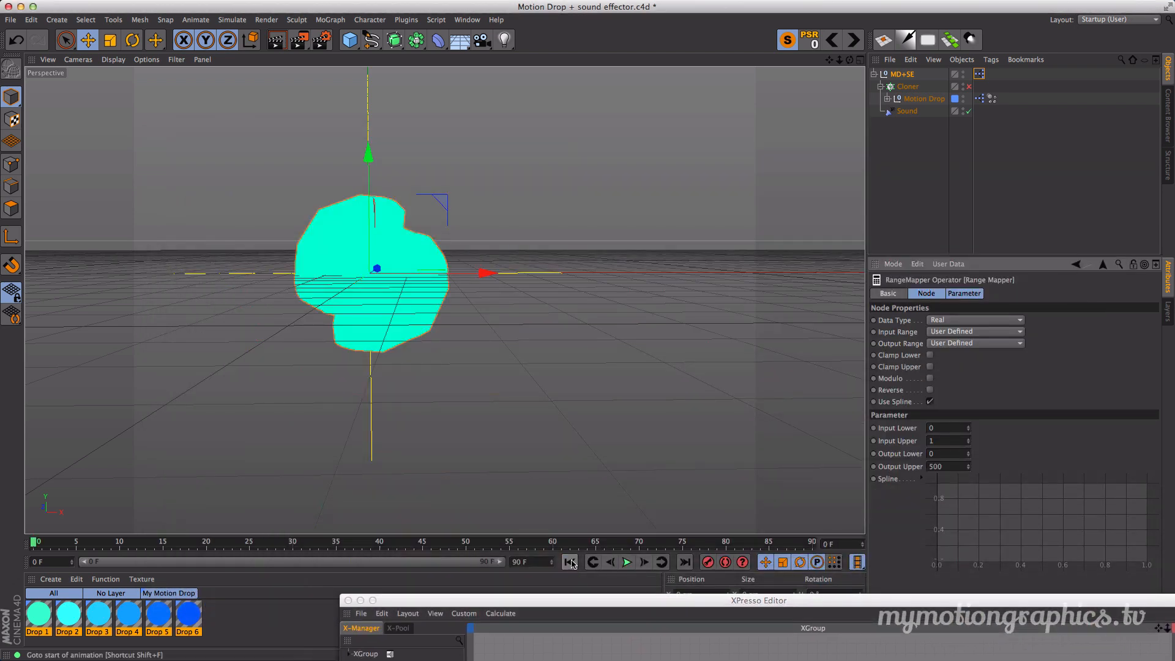
{"action": "left_click", "coordinate": [625, 562]}
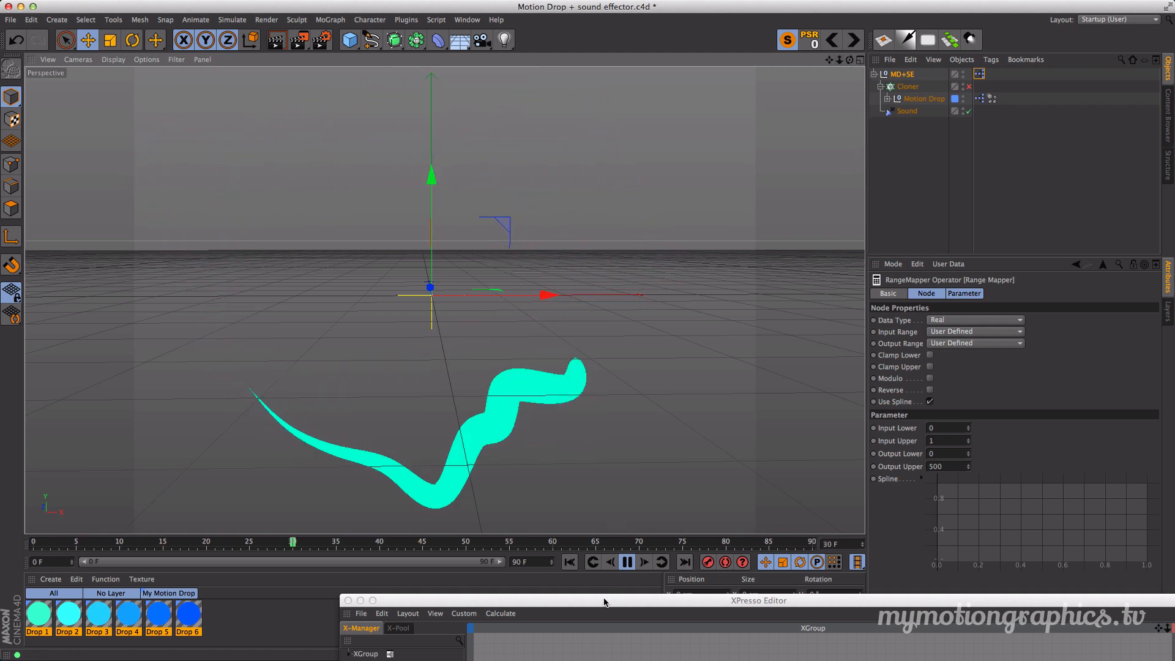
{"action": "left_click_drag", "start_coordinate": [604, 601], "coordinate": [283, 127]}
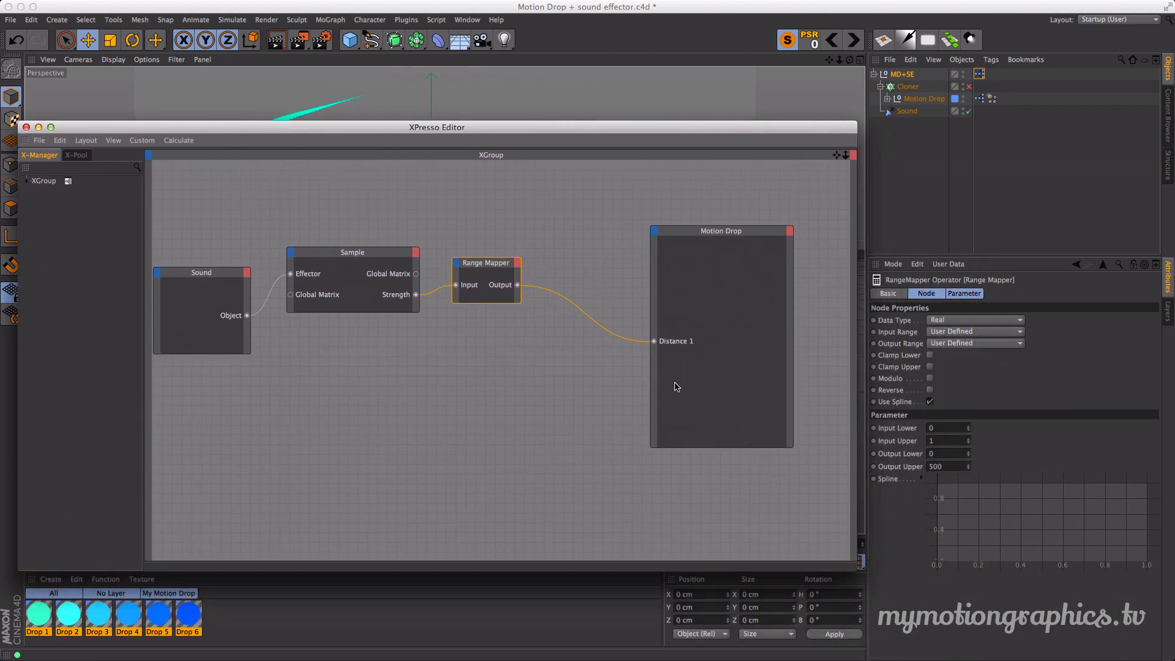
{"action": "left_click_drag", "start_coordinate": [650, 128], "coordinate": [687, 61]}
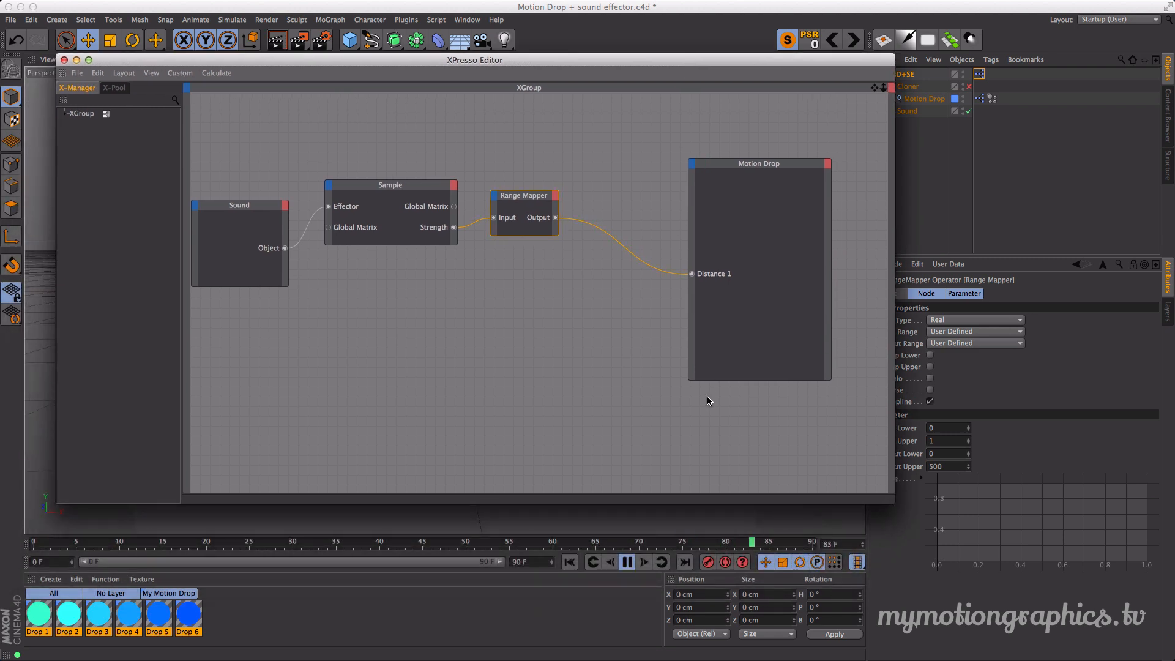
{"action": "left_click", "coordinate": [630, 562]}
{"action": "left_click", "coordinate": [570, 562]}
- Add Distance 2, Distance 3 and Distance 4 input ports to the Motion Drop node
{"action": "left_click", "coordinate": [695, 167]}
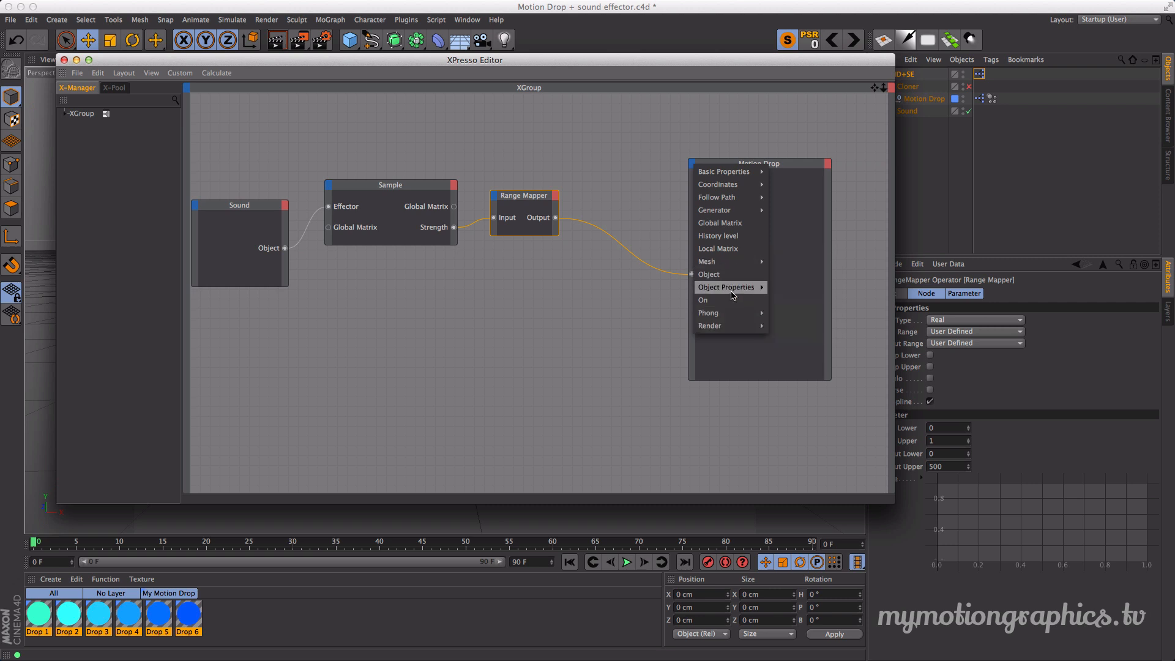
{"action": "mouse_move", "coordinate": [756, 210]}
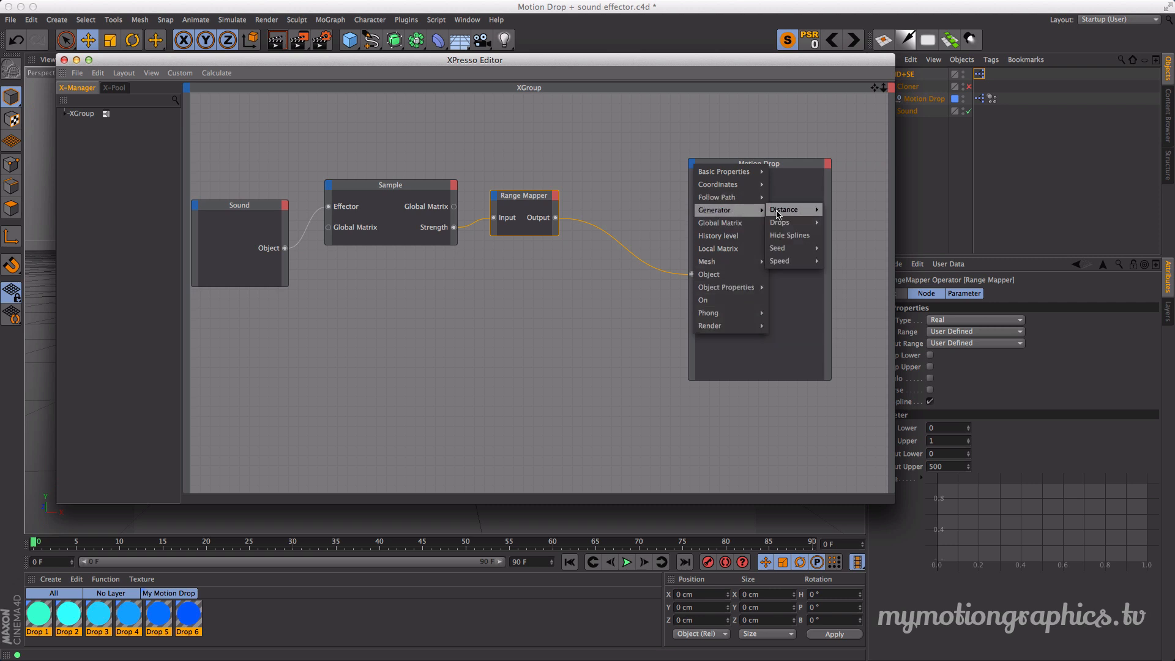
{"action": "left_click", "coordinate": [826, 223]}
{"action": "left_click", "coordinate": [693, 166]}
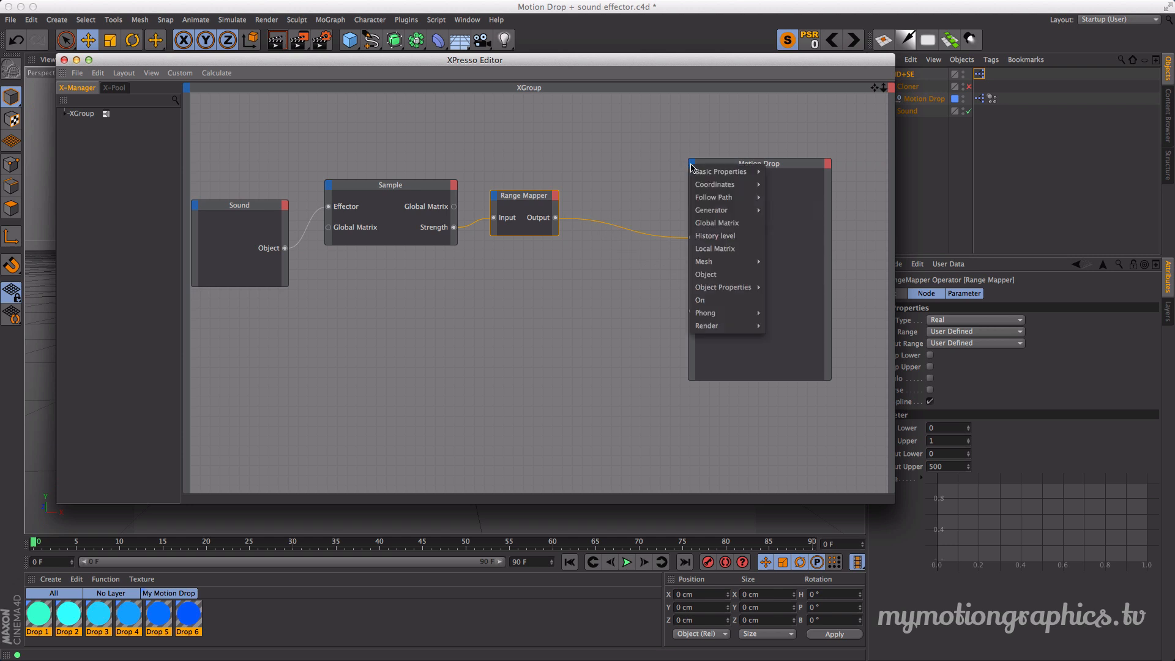
{"action": "mouse_move", "coordinate": [725, 210]}
{"action": "mouse_move", "coordinate": [783, 209]}
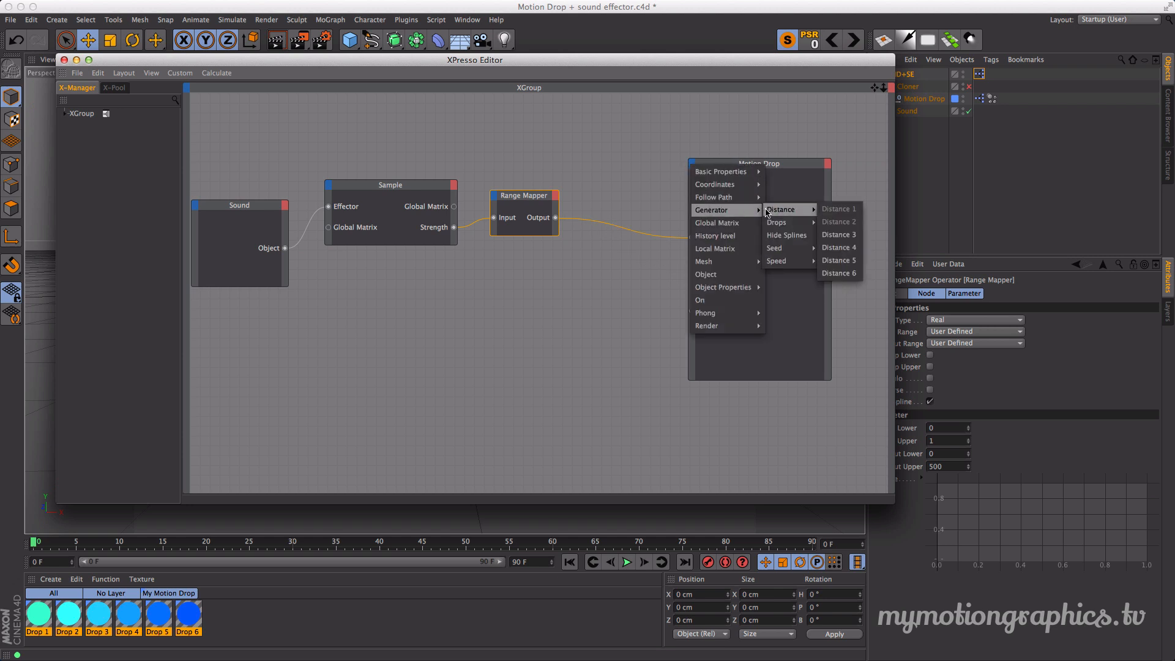
{"action": "left_click", "coordinate": [838, 238]}
{"action": "left_click", "coordinate": [692, 166]}
{"action": "mouse_move", "coordinate": [725, 212]}
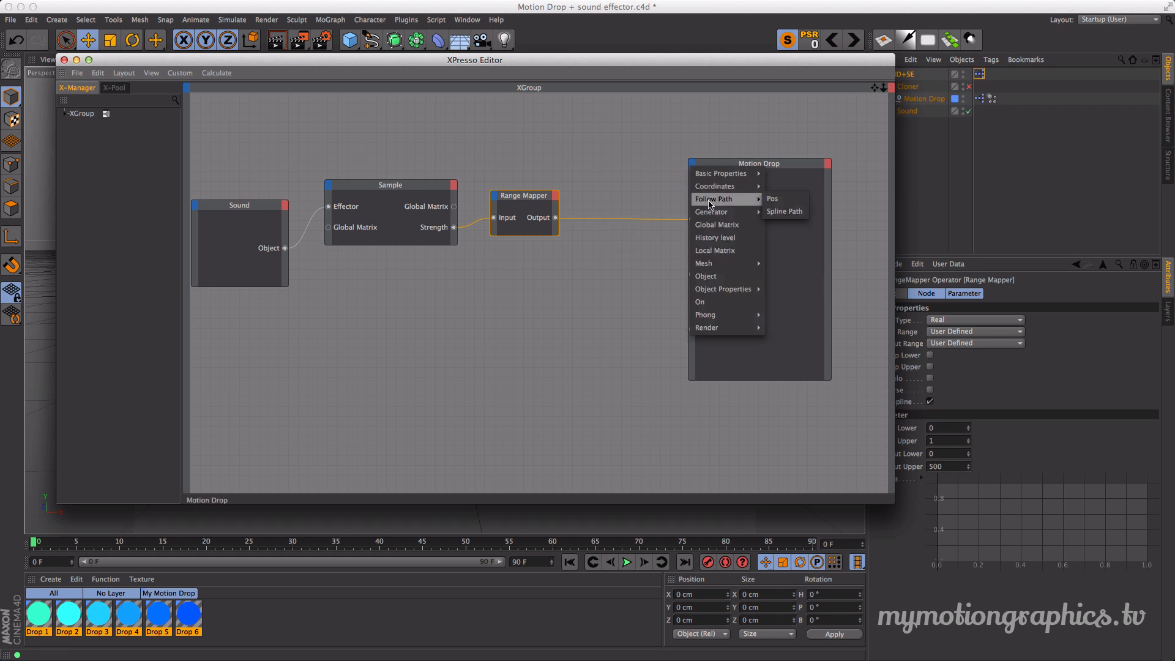
{"action": "mouse_move", "coordinate": [778, 211]}
{"action": "left_click", "coordinate": [838, 251]}
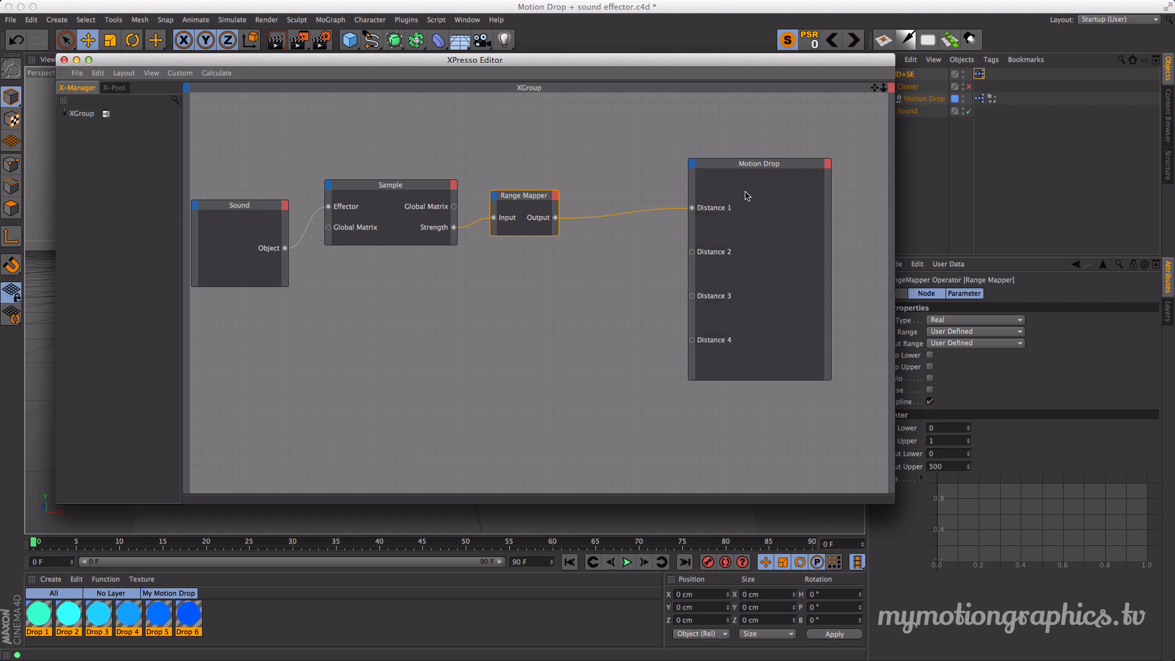
- Add Distance 5 and Distance 6 input ports to the Motion Drop node
{"action": "left_click", "coordinate": [692, 166]}
{"action": "mouse_move", "coordinate": [715, 210]}
{"action": "mouse_move", "coordinate": [781, 210]}
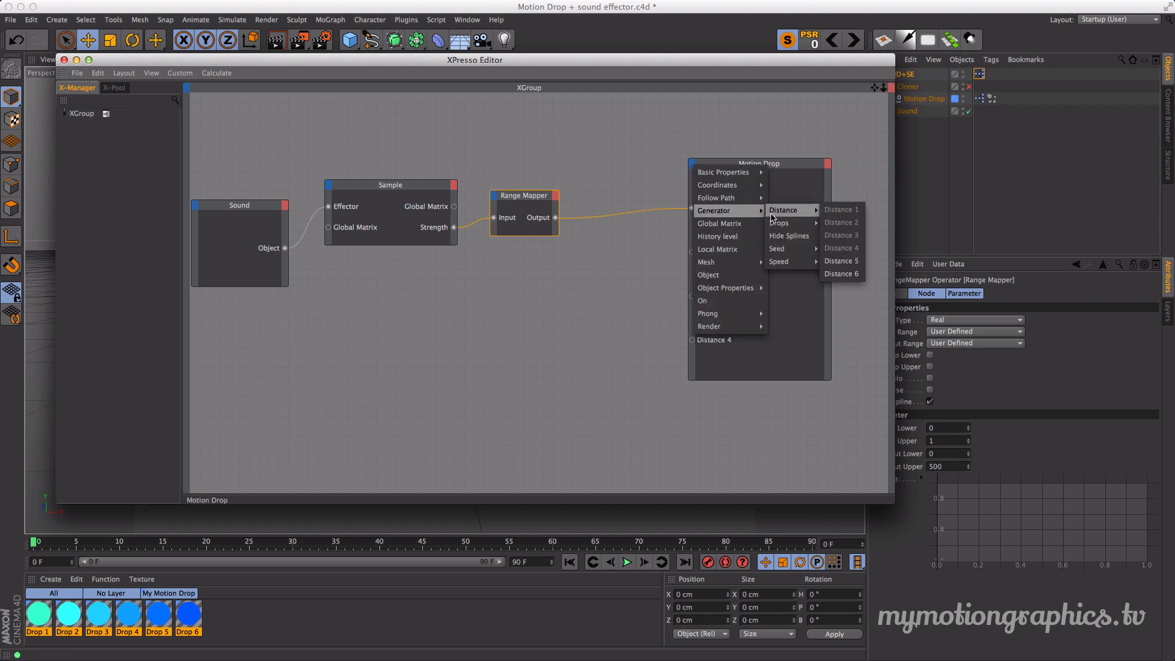
{"action": "left_click", "coordinate": [837, 264]}
{"action": "left_click", "coordinate": [692, 166]}
{"action": "mouse_move", "coordinate": [722, 212]}
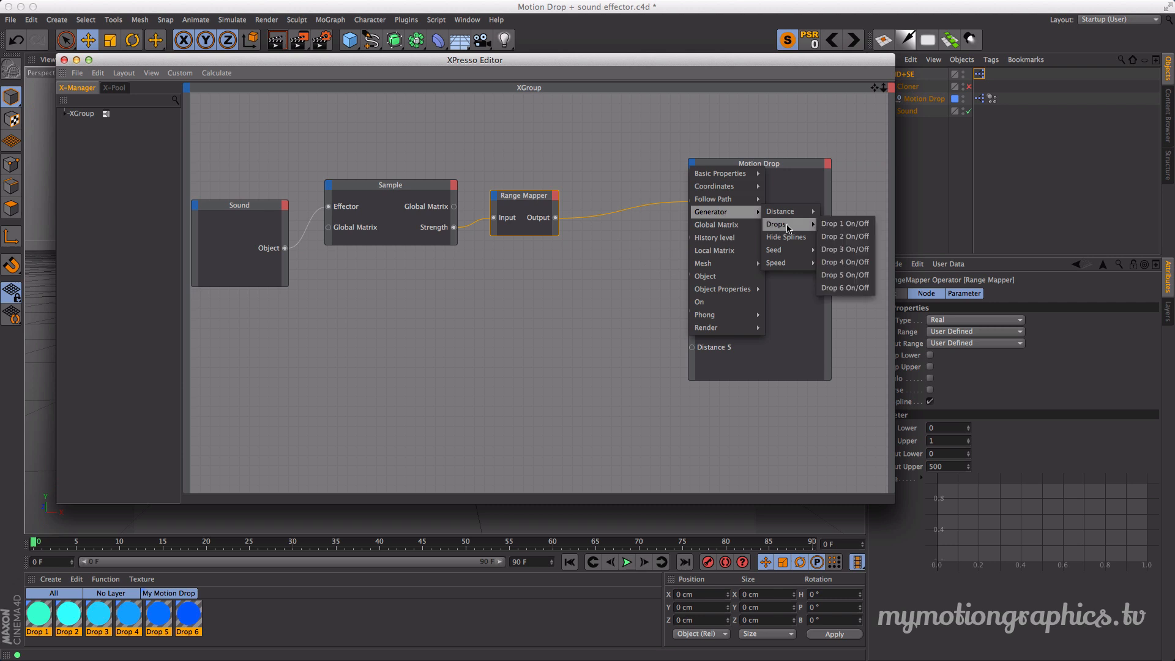
{"action": "mouse_move", "coordinate": [796, 212]}
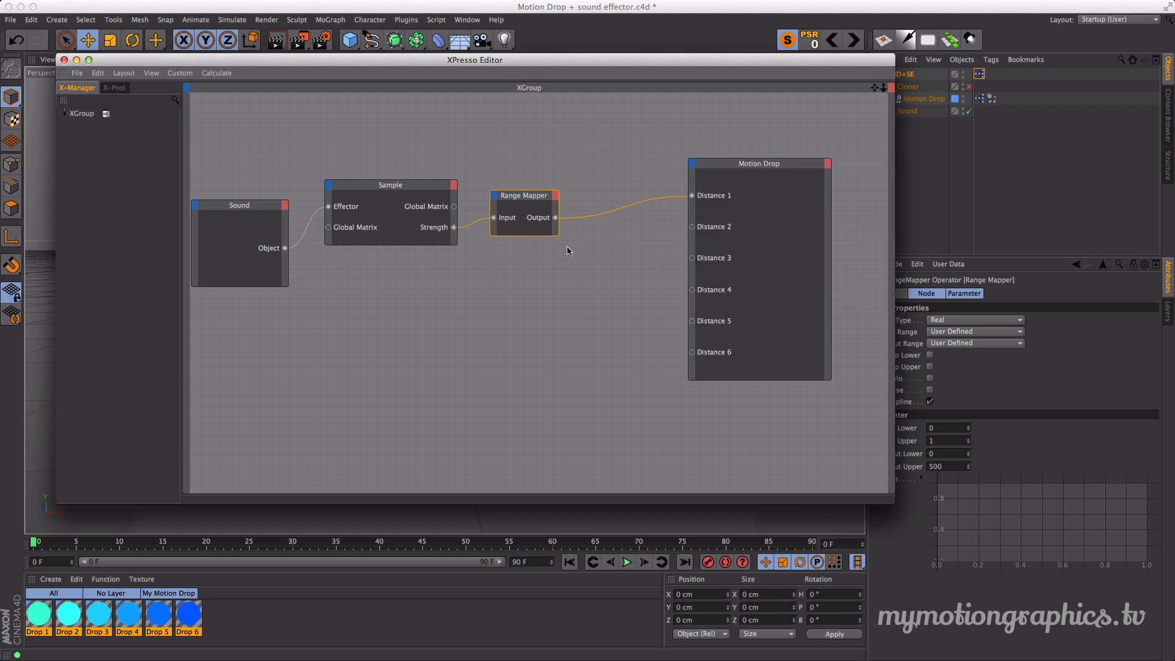
- Move the Range Mapper node higher and add a second Range Mapper node below it
{"action": "left_click_drag", "start_coordinate": [534, 209], "coordinate": [562, 182]}
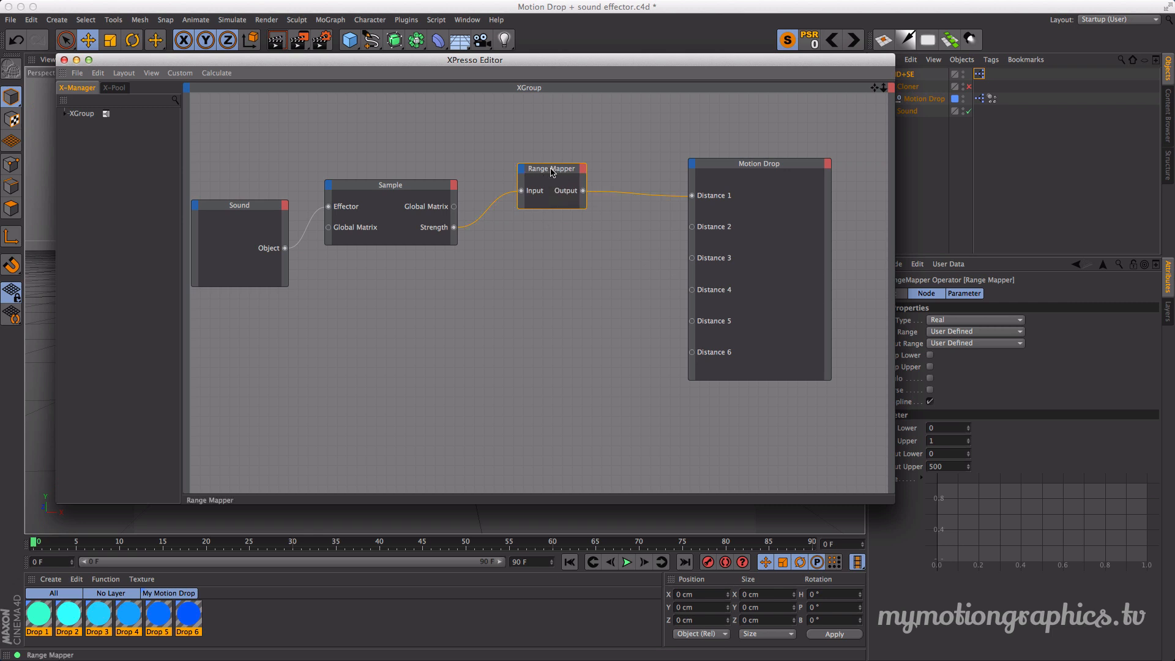
{"action": "right_click", "coordinate": [555, 269]}
{"action": "mouse_move", "coordinate": [569, 272]}
{"action": "mouse_move", "coordinate": [644, 273]}
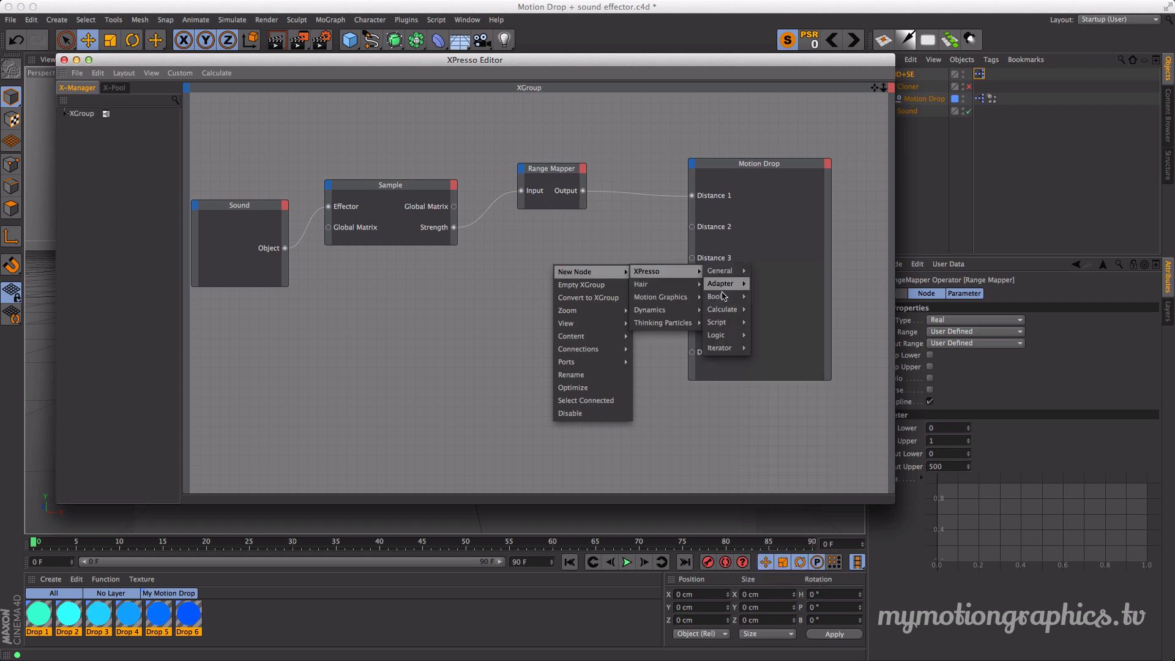
{"action": "mouse_move", "coordinate": [722, 309]}
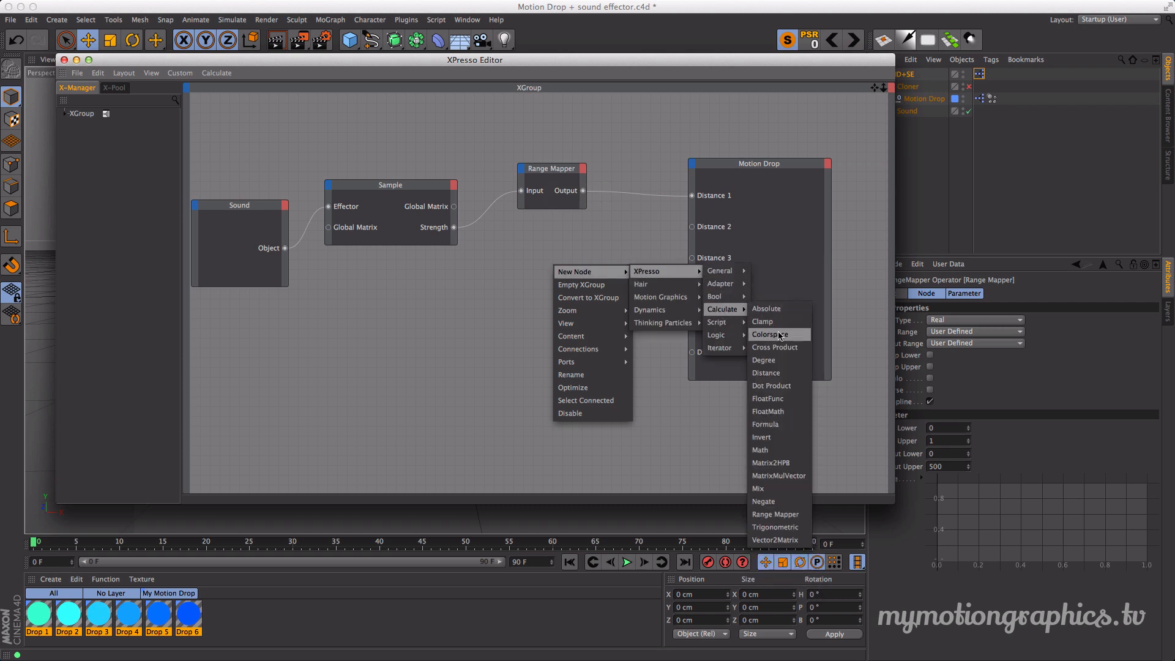
{"action": "left_click", "coordinate": [776, 514]}
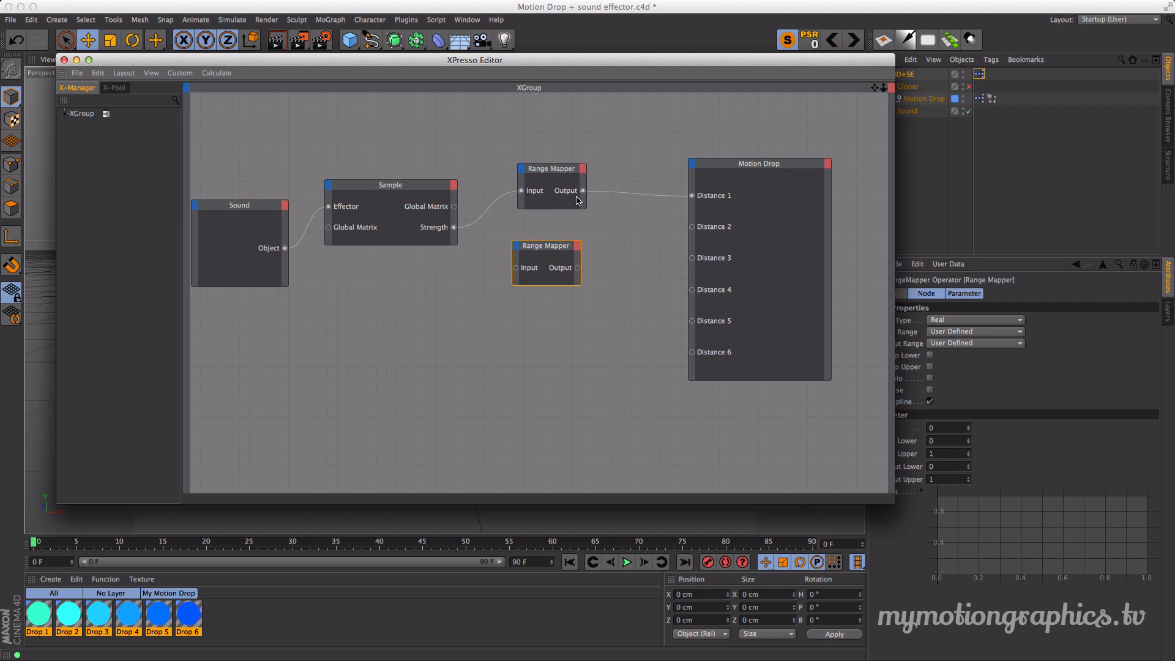
- Connect the first Range Mapper's Output to Distance 2 through Distance 6 on the Motion Drop node
{"action": "left_click_drag", "start_coordinate": [685, 231], "coordinate": [585, 194]}
{"action": "left_click_drag", "start_coordinate": [692, 258], "coordinate": [585, 192]}
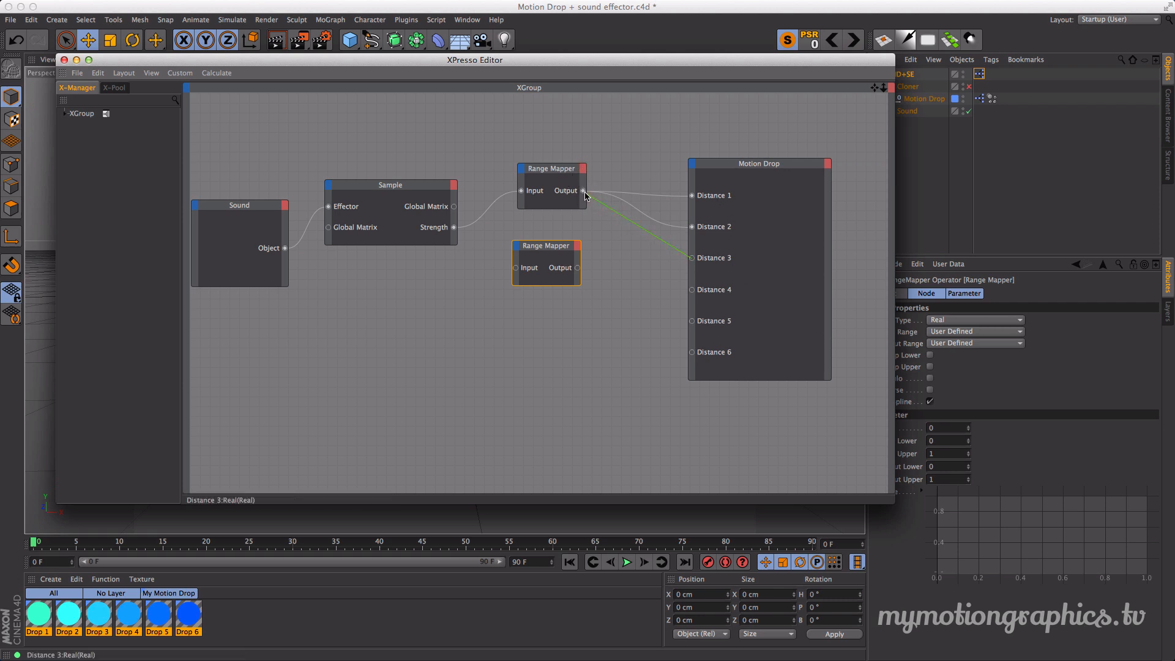
{"action": "left_click_drag", "start_coordinate": [692, 289], "coordinate": [585, 191]}
{"action": "left_click_drag", "start_coordinate": [692, 321], "coordinate": [585, 191]}
{"action": "left_click_drag", "start_coordinate": [691, 351], "coordinate": [585, 192]}
- Move the XPresso Editor clear of the viewport and play the animation to check the drop's motion
{"action": "left_click_drag", "start_coordinate": [530, 65], "coordinate": [621, 433]}
{"action": "left_click_drag", "start_coordinate": [840, 60], "coordinate": [828, 60]}
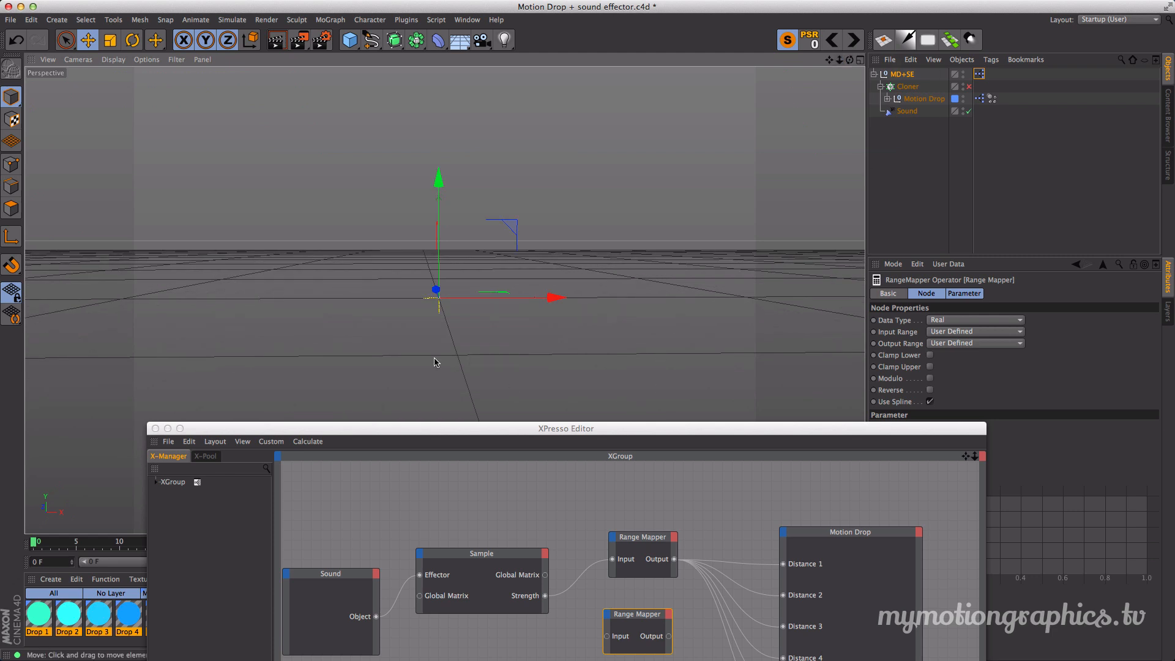
{"action": "left_click_drag", "start_coordinate": [345, 429], "coordinate": [881, 628]}
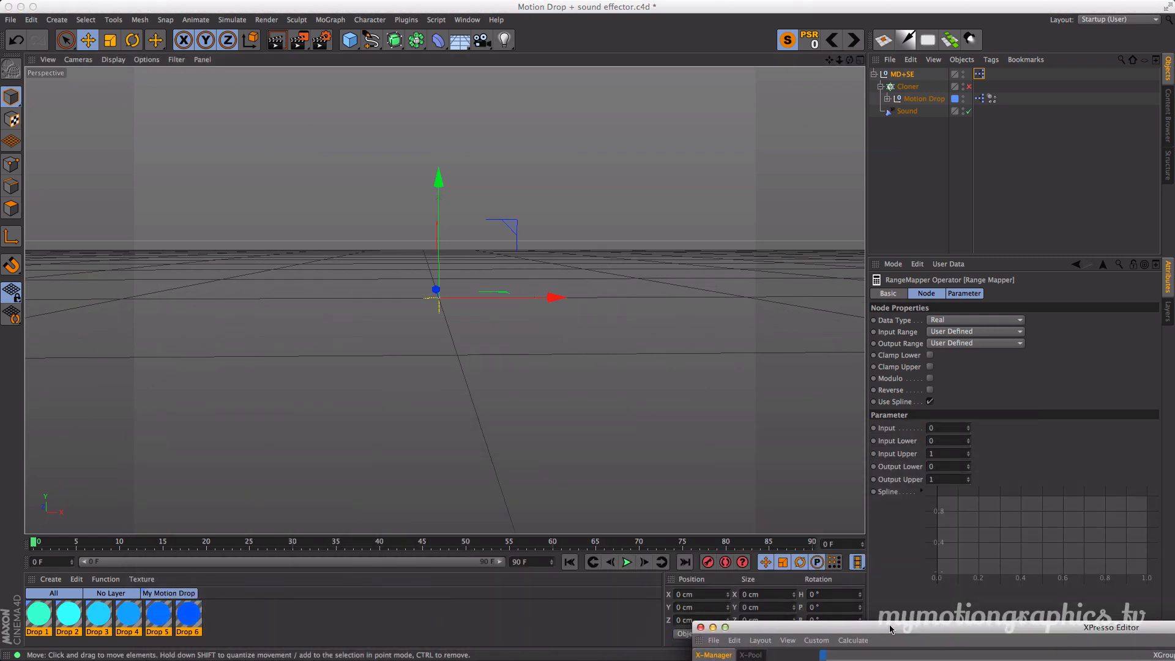
{"action": "left_click", "coordinate": [576, 589]}
{"action": "left_click", "coordinate": [627, 562]}
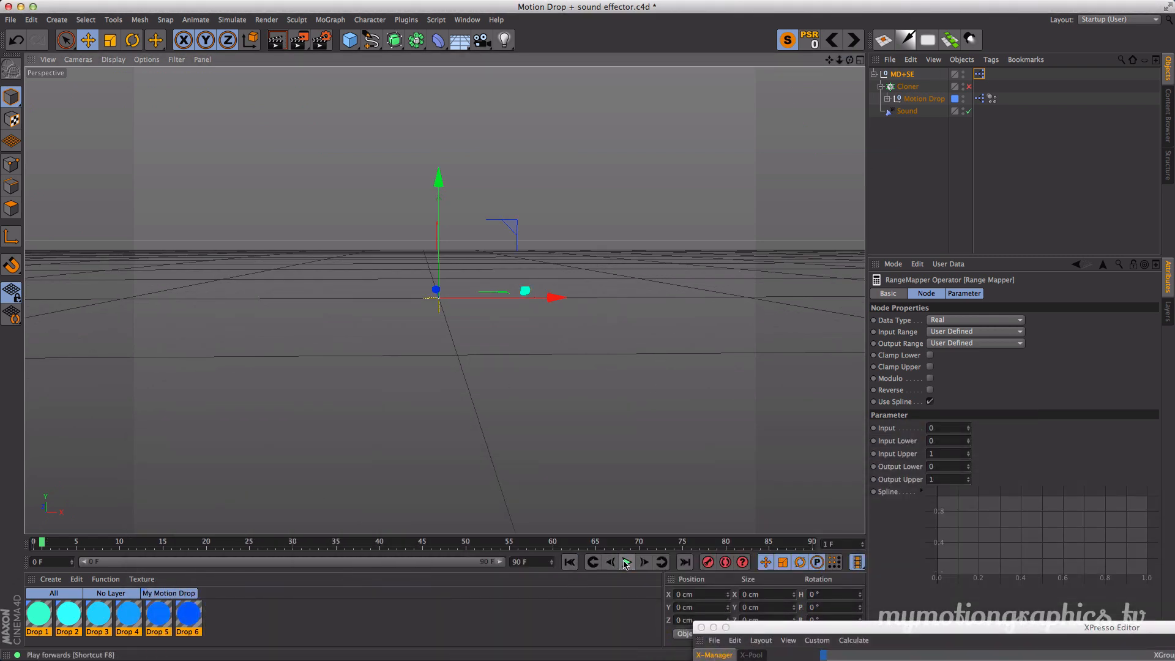
{"action": "left_click", "coordinate": [626, 562]}
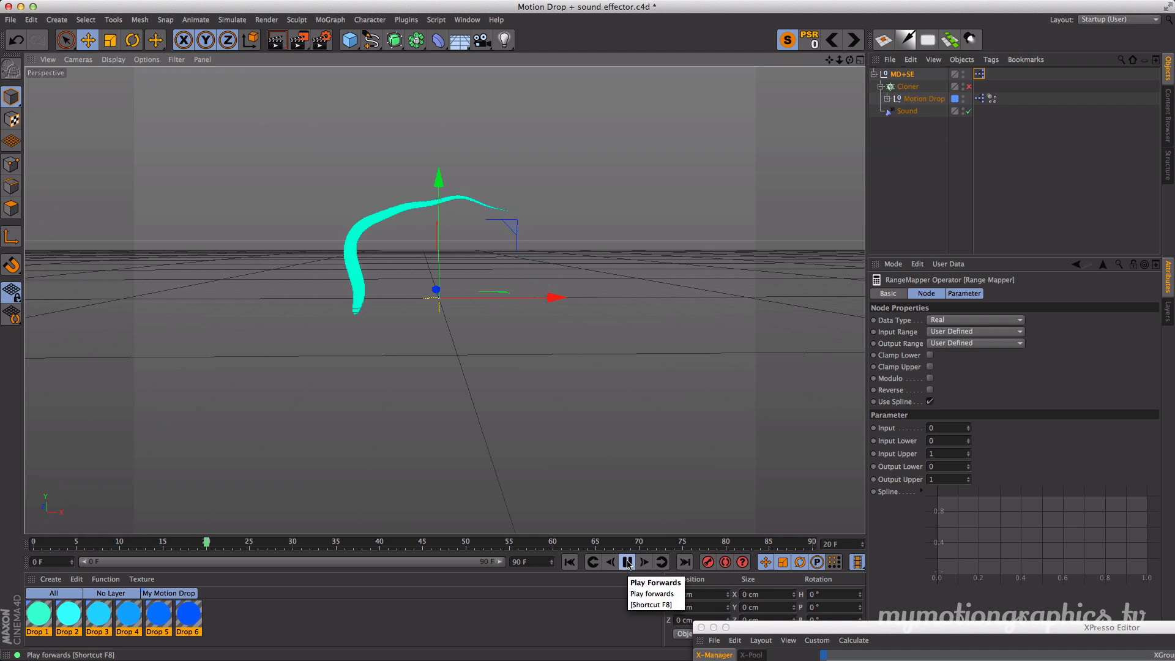
{"action": "left_click", "coordinate": [627, 562]}
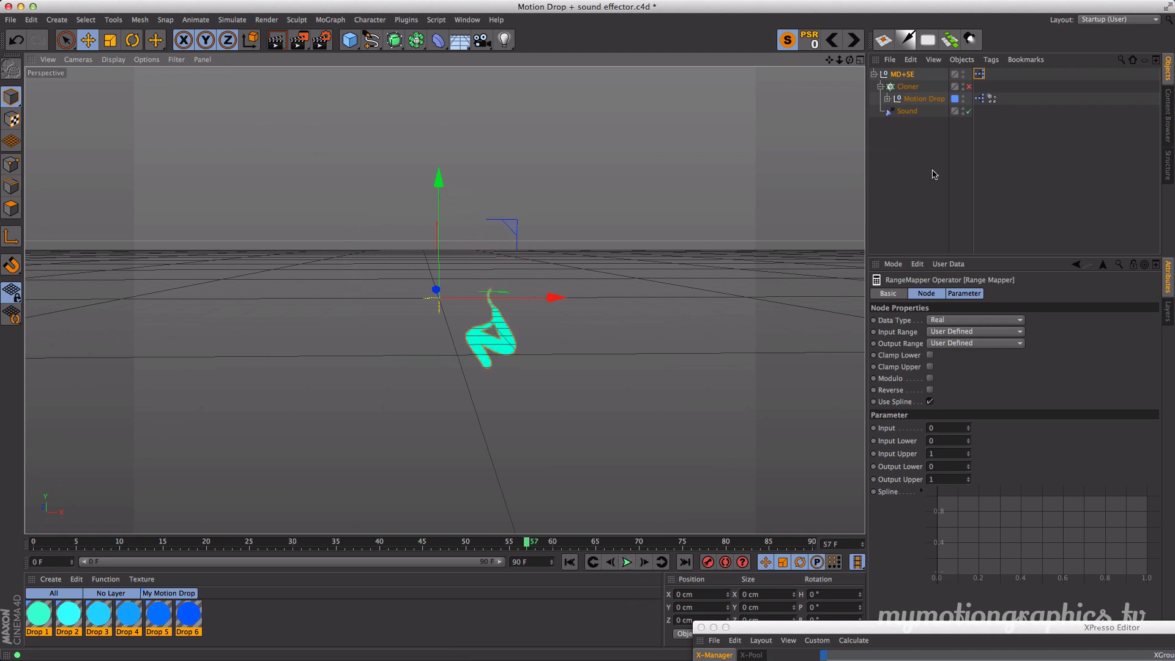
- Enable Drop 2 through Drop 6 in the Motion Drop's Generator settings
{"action": "left_click", "coordinate": [924, 100]}
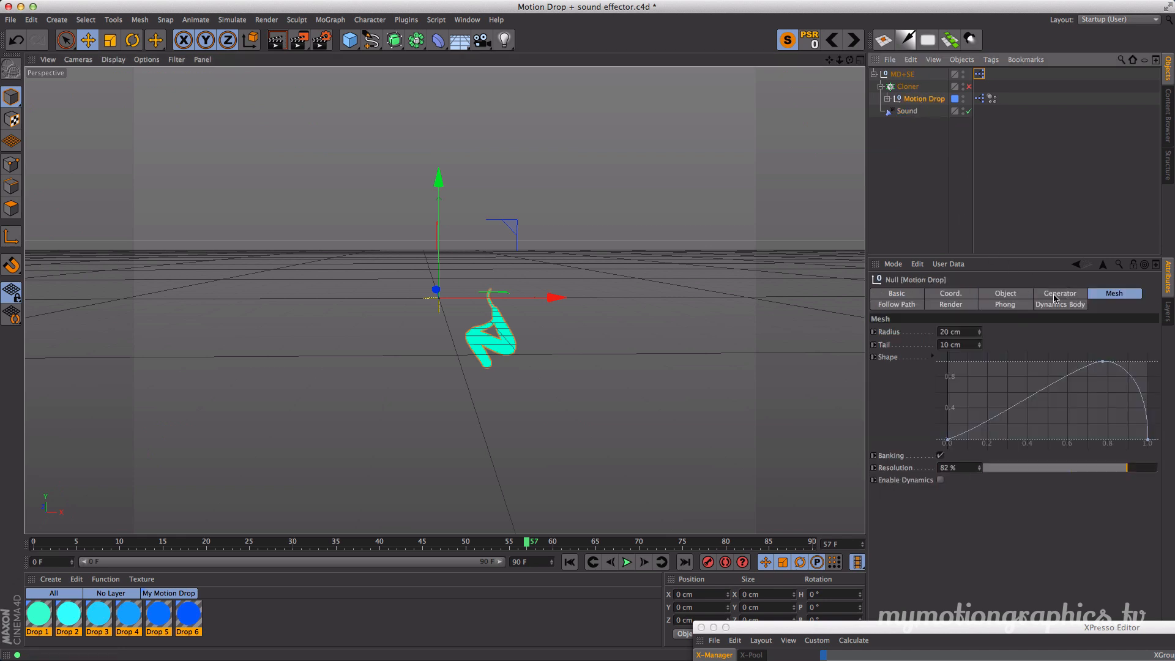
{"action": "left_click", "coordinate": [1055, 293]}
{"action": "left_click", "coordinate": [937, 367]}
{"action": "left_click", "coordinate": [937, 379]}
{"action": "left_click", "coordinate": [938, 391]}
{"action": "left_click", "coordinate": [937, 402]}
{"action": "left_click", "coordinate": [937, 413]}
- Play the animation from the start and enable the Cloner to check all drops in the radial arrangement
{"action": "left_click", "coordinate": [570, 562]}
{"action": "left_click", "coordinate": [626, 564]}
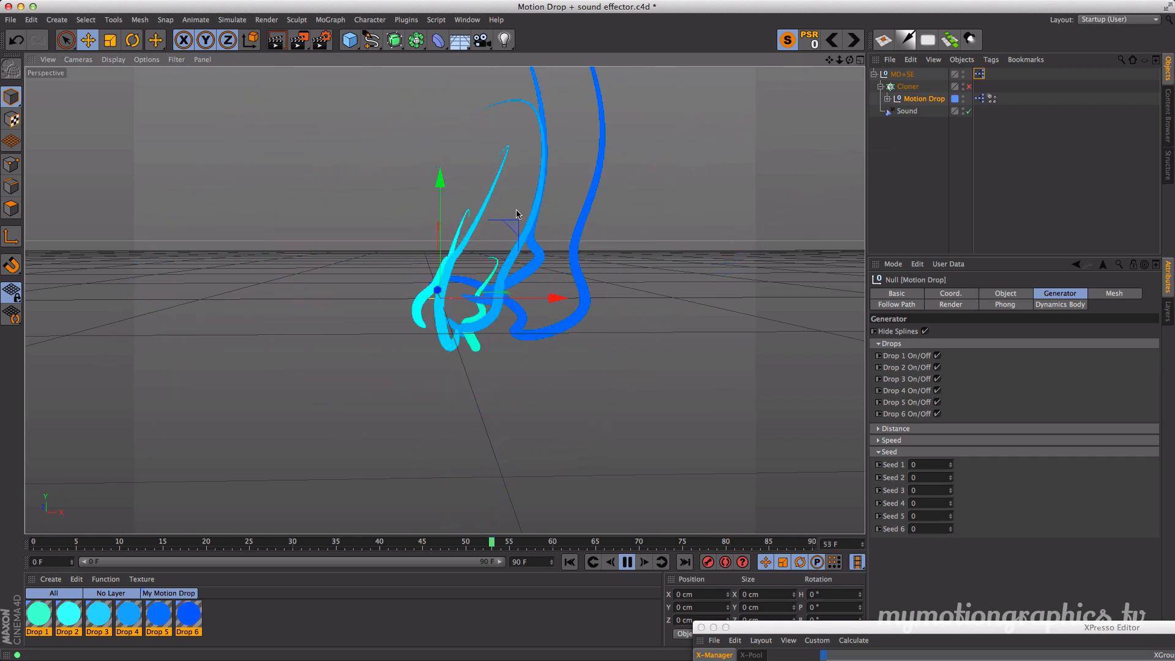
{"action": "left_click", "coordinate": [970, 86]}
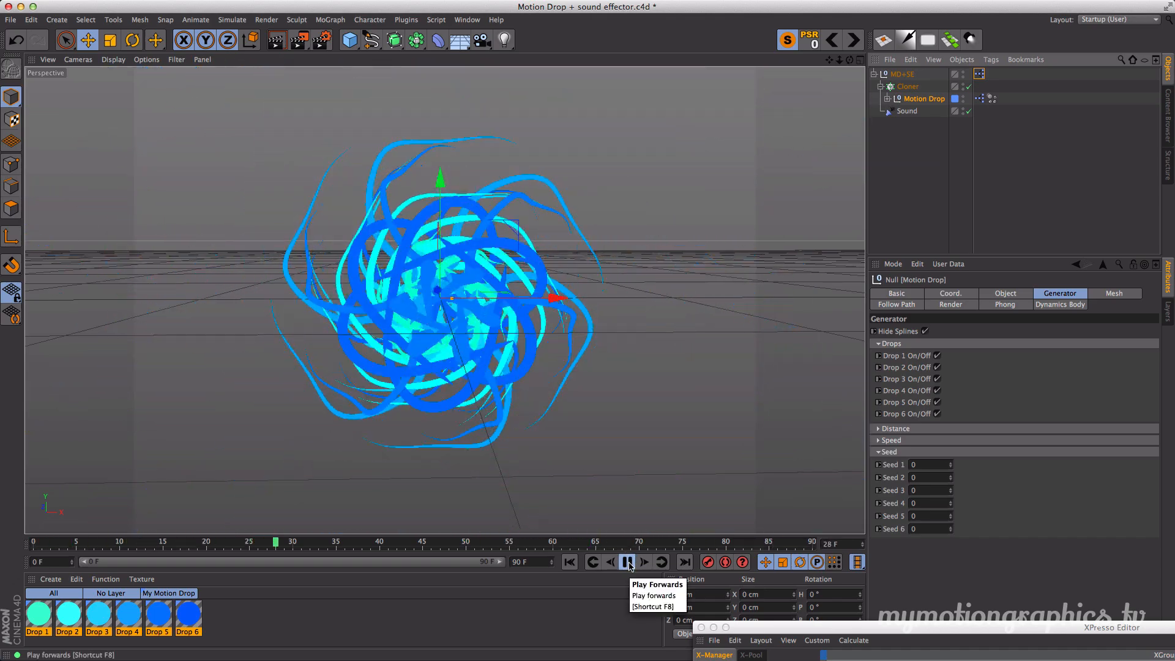
{"action": "left_click", "coordinate": [628, 562]}
- Bring the XPresso Editor back over the viewport, clear of the attributes, and align the second Range Mapper under the first
{"action": "left_click_drag", "start_coordinate": [716, 570], "coordinate": [182, 105]}
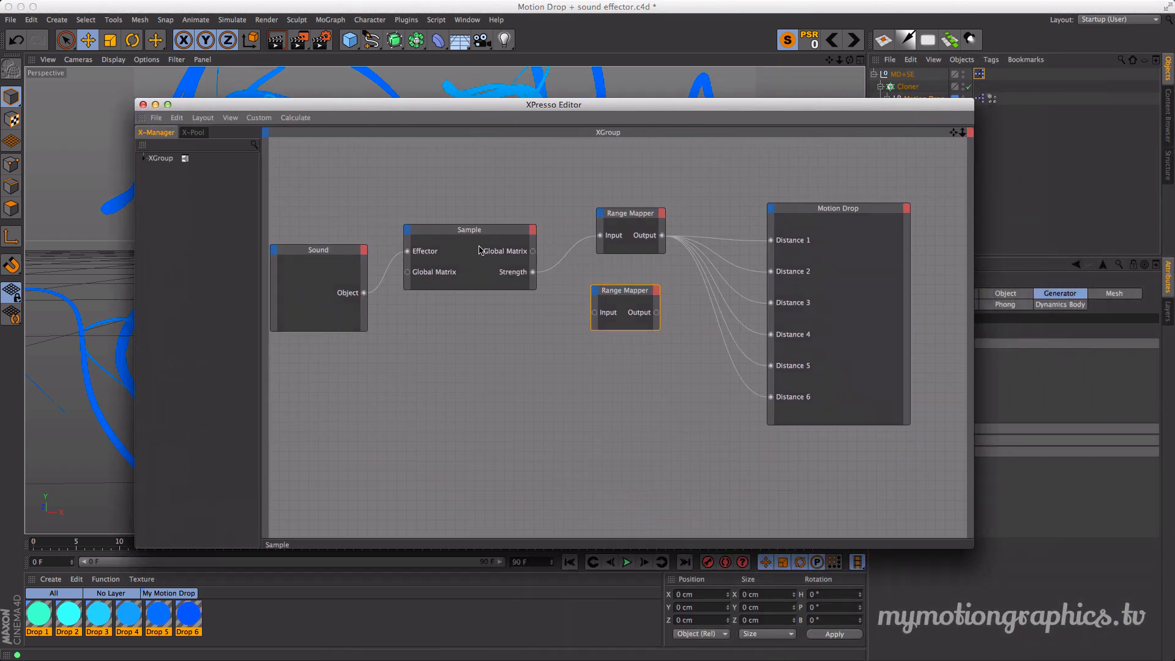
{"action": "left_click", "coordinate": [610, 296]}
{"action": "left_click_drag", "start_coordinate": [686, 105], "coordinate": [547, 85]}
{"action": "left_click_drag", "start_coordinate": [485, 266], "coordinate": [494, 266]}
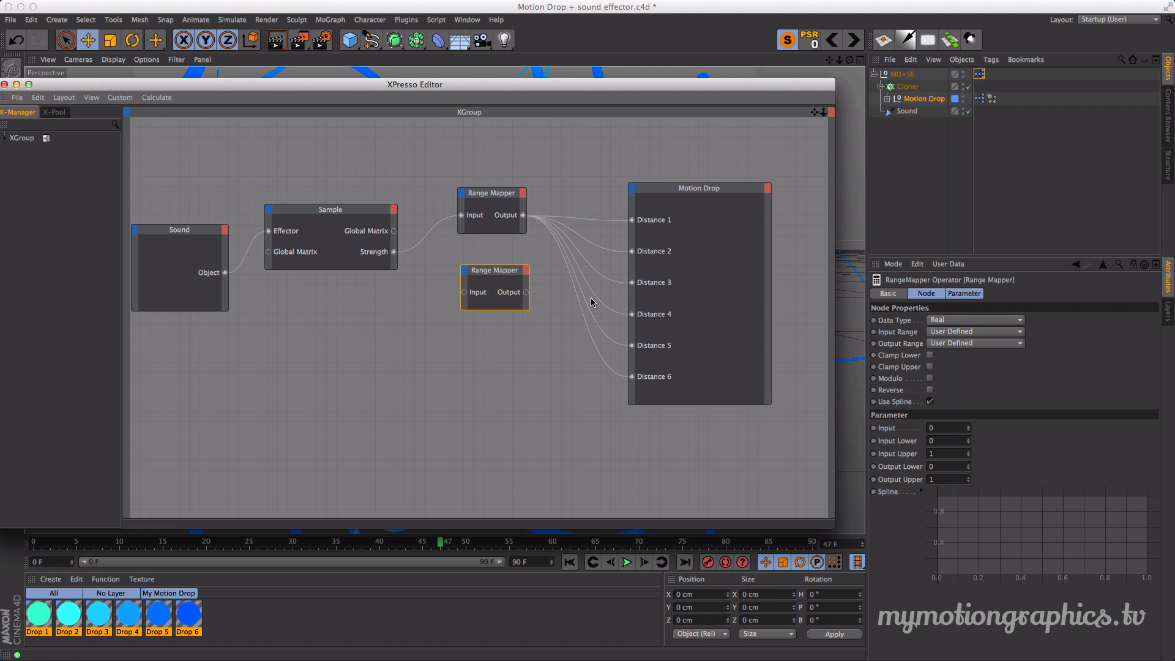
- Set the second Range Mapper's Output Upper to 300
{"action": "left_click", "coordinate": [518, 199]}
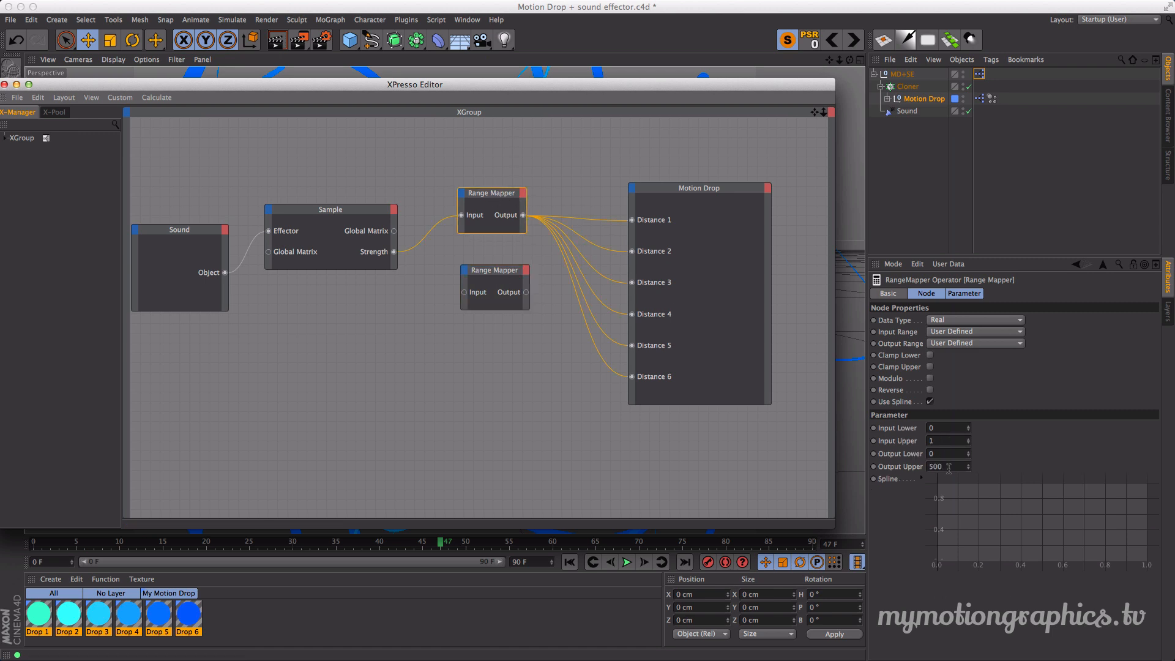
{"action": "left_click", "coordinate": [494, 270]}
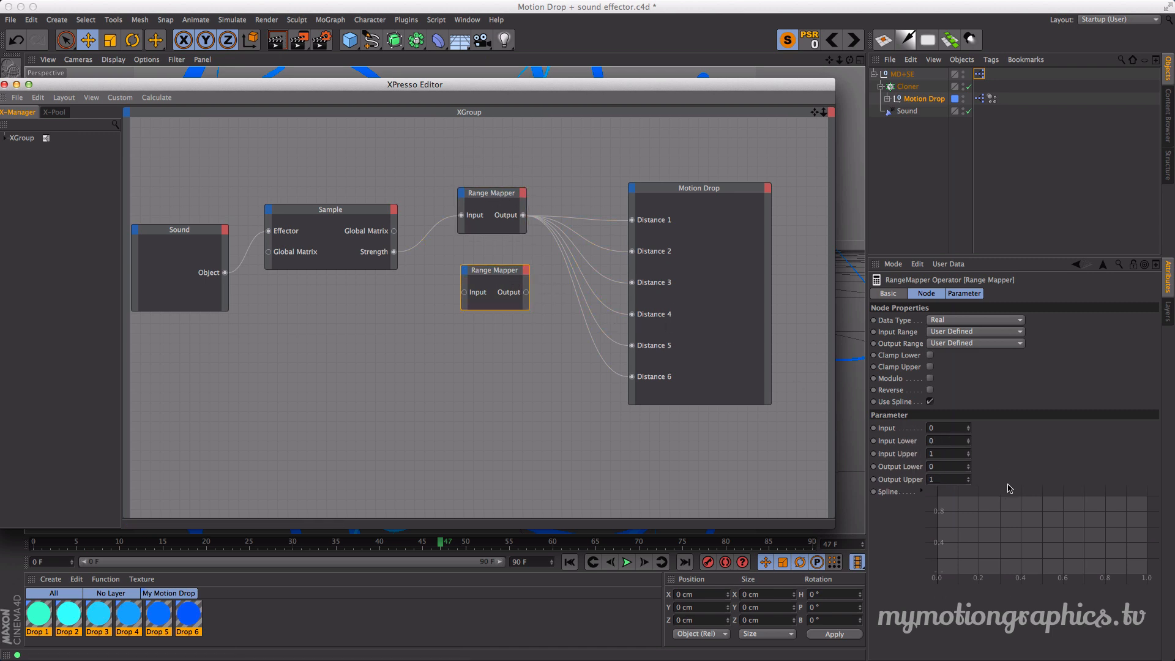
{"action": "left_click", "coordinate": [958, 479]}
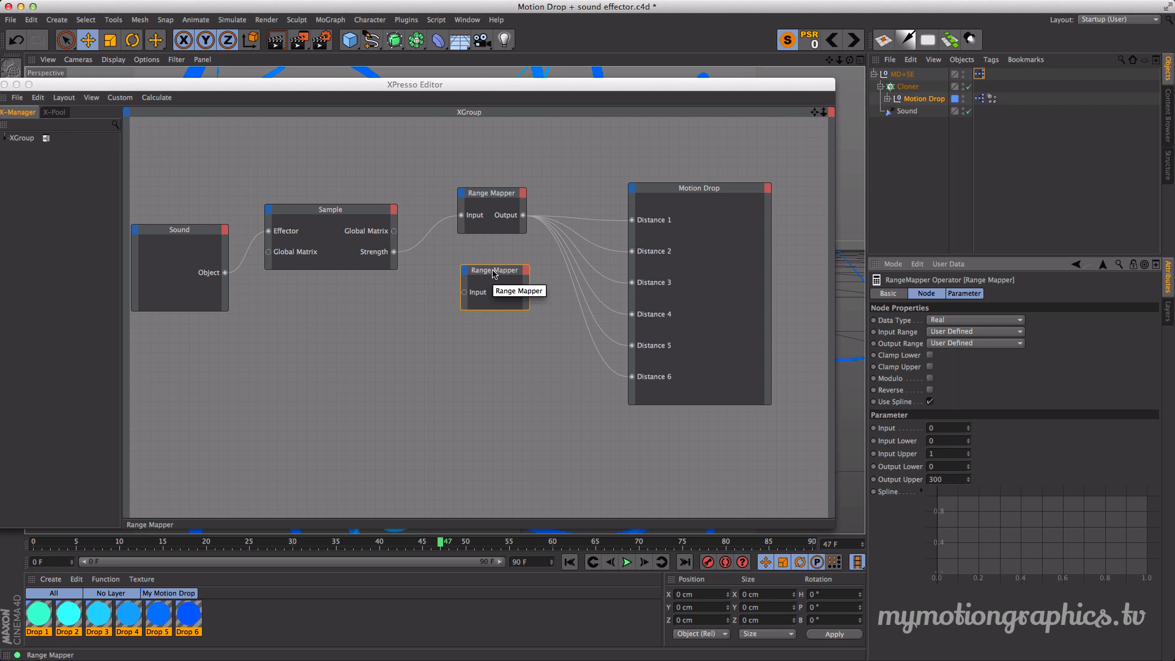
- Duplicate the Range Mapper down the column to make a third and fourth node, setting the third's Output Upper to 400
{"action": "left_click_drag", "start_coordinate": [495, 274], "coordinate": [495, 358], "text": "ctrl"}
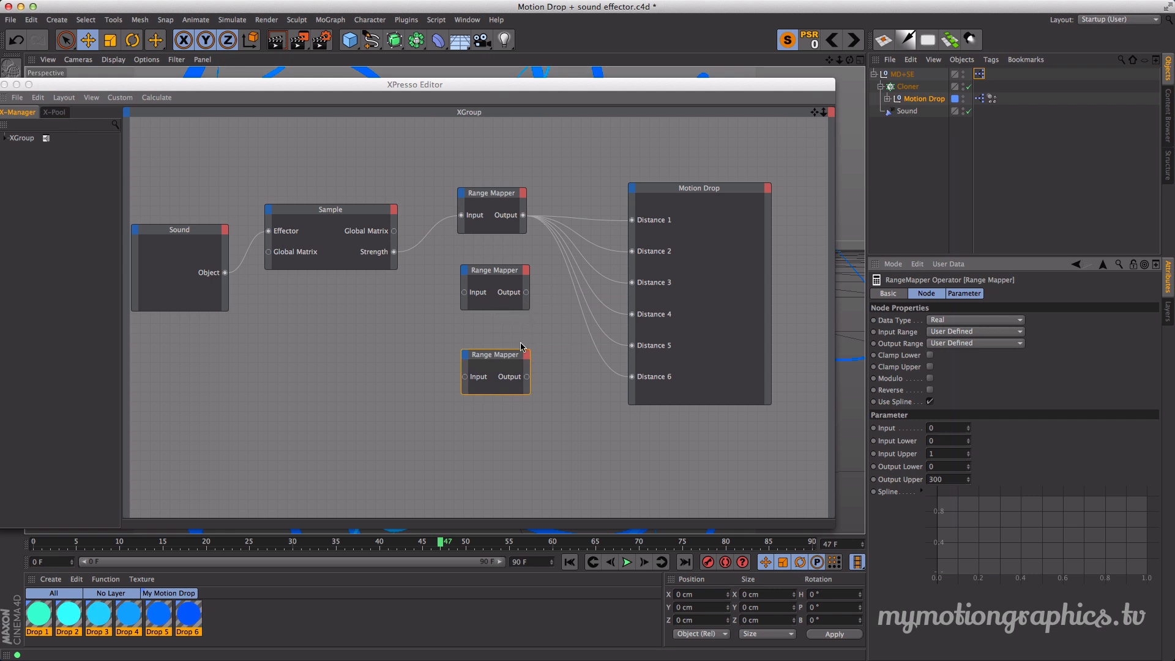
{"action": "double_click", "coordinate": [951, 480]}
{"action": "left_click_drag", "start_coordinate": [494, 283], "coordinate": [494, 266]}
{"action": "left_click_drag", "start_coordinate": [496, 360], "coordinate": [503, 383]}
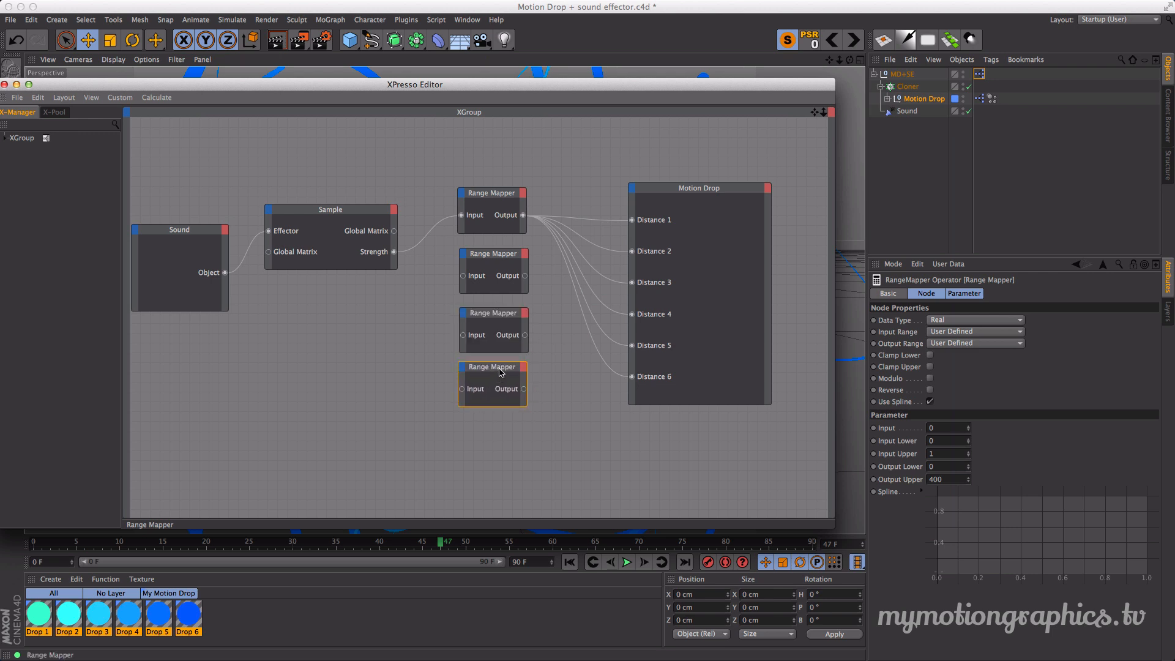
- Edit the fourth Range Mapper's Output Upper, then duplicate the node and set the fifth's Output Upper to 550
{"action": "left_click", "coordinate": [954, 487]}
{"action": "double_click", "coordinate": [952, 480]}
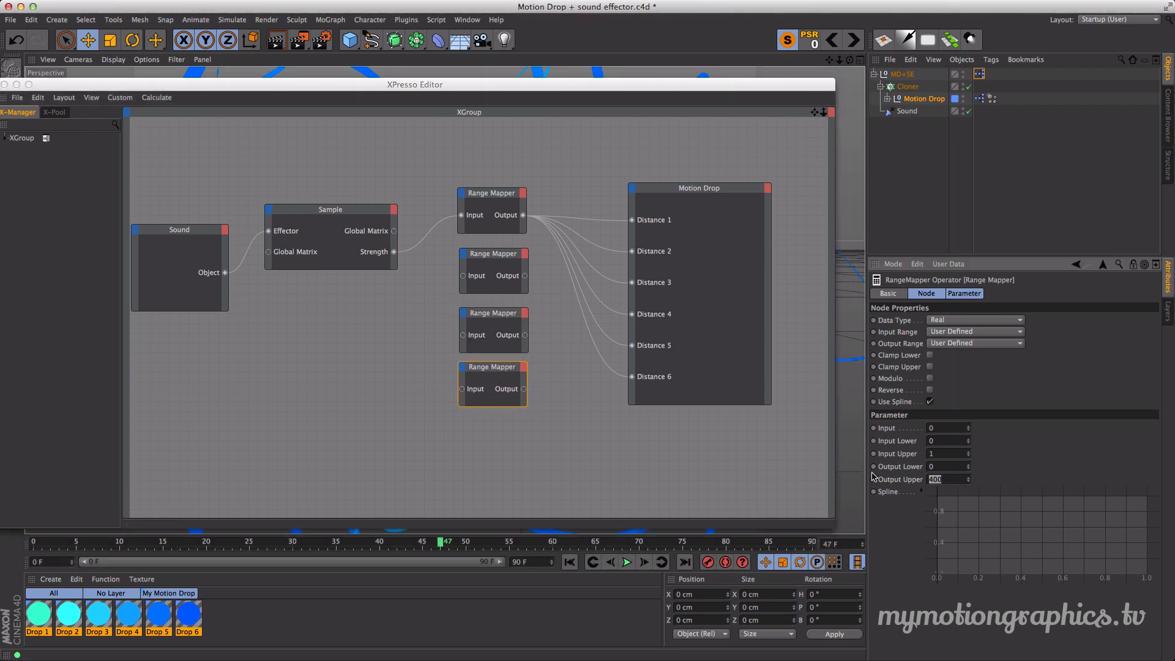
{"action": "left_click_drag", "start_coordinate": [509, 362], "coordinate": [519, 420], "text": "ctrl"}
{"action": "double_click", "coordinate": [948, 476]}
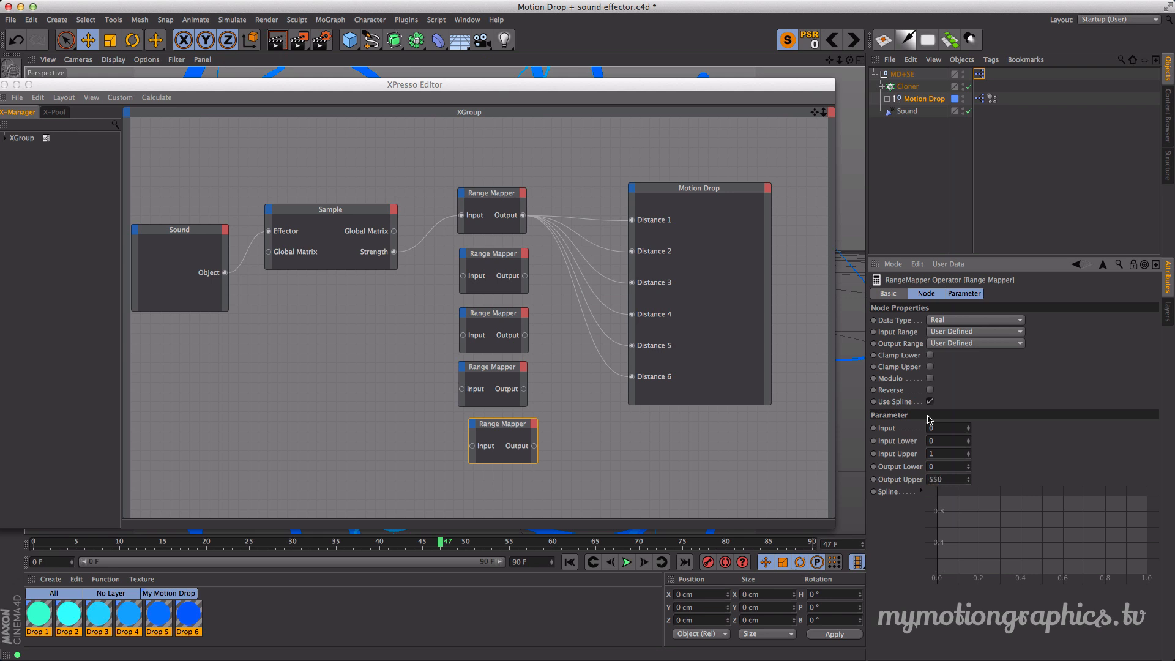
- Duplicate the fifth Range Mapper, line up the copies in the column, and set the sixth's Output Upper to 250
{"action": "mouse_move", "coordinate": [510, 430]}
{"action": "left_mouse_down", "text": "ctrl"}
{"action": "mouse_move", "coordinate": [511, 447]}
{"action": "mouse_move", "coordinate": [499, 415]}
{"action": "left_mouse_up", "text": "ctrl"}
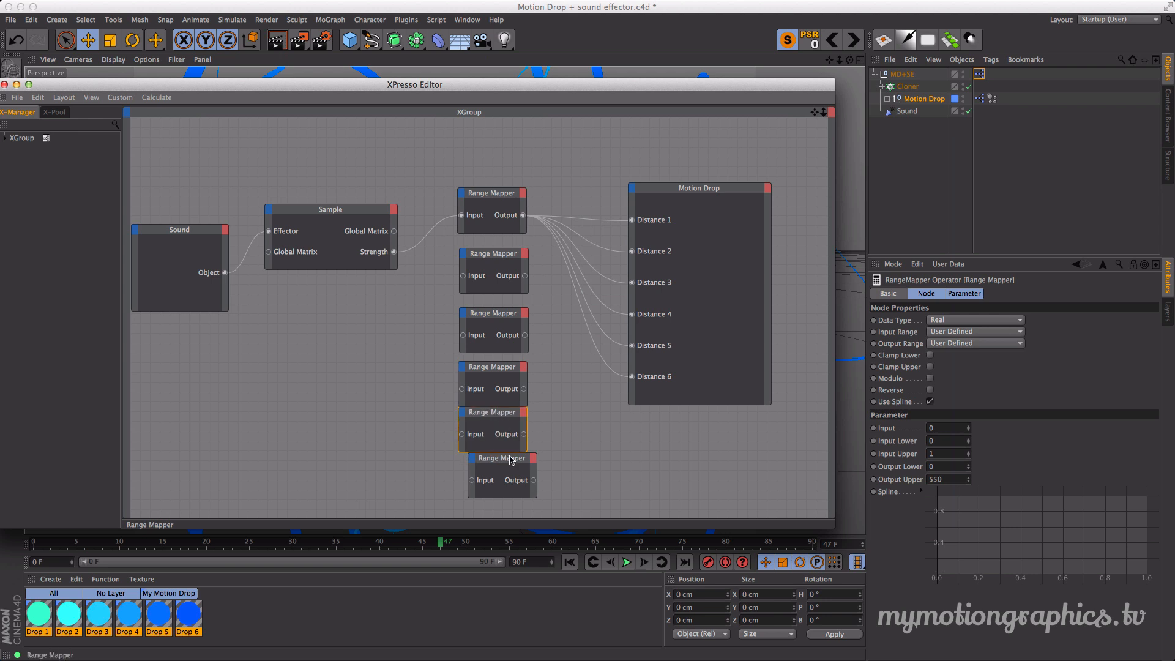
{"action": "left_click_drag", "start_coordinate": [510, 456], "coordinate": [499, 466]}
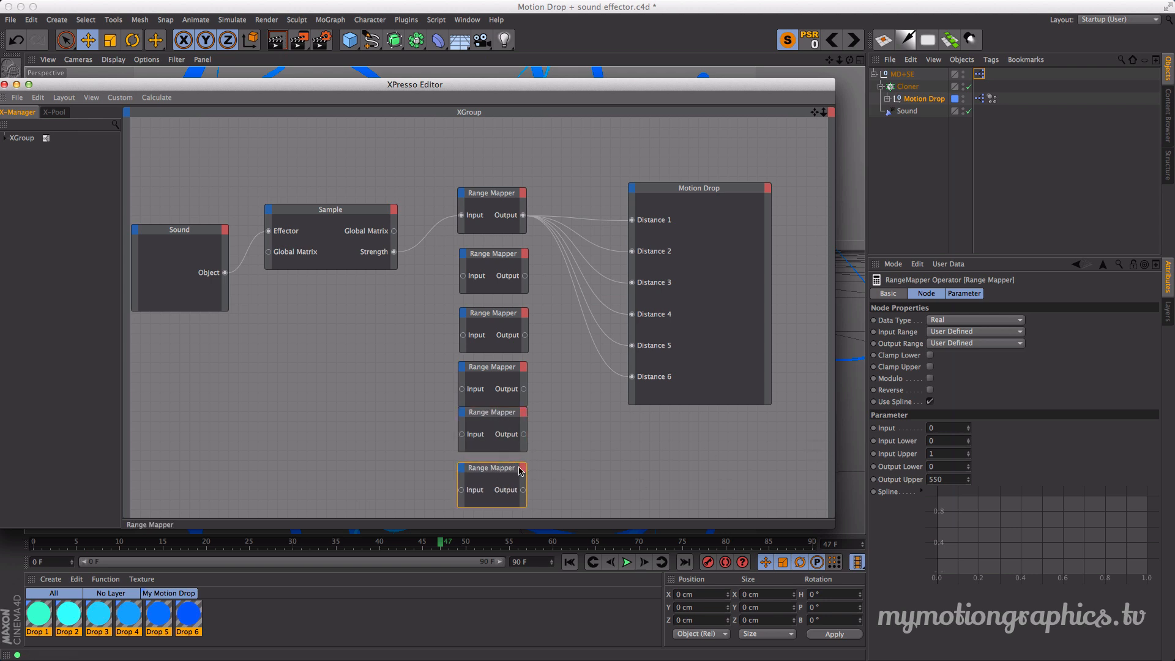
{"action": "left_click", "coordinate": [948, 479]}
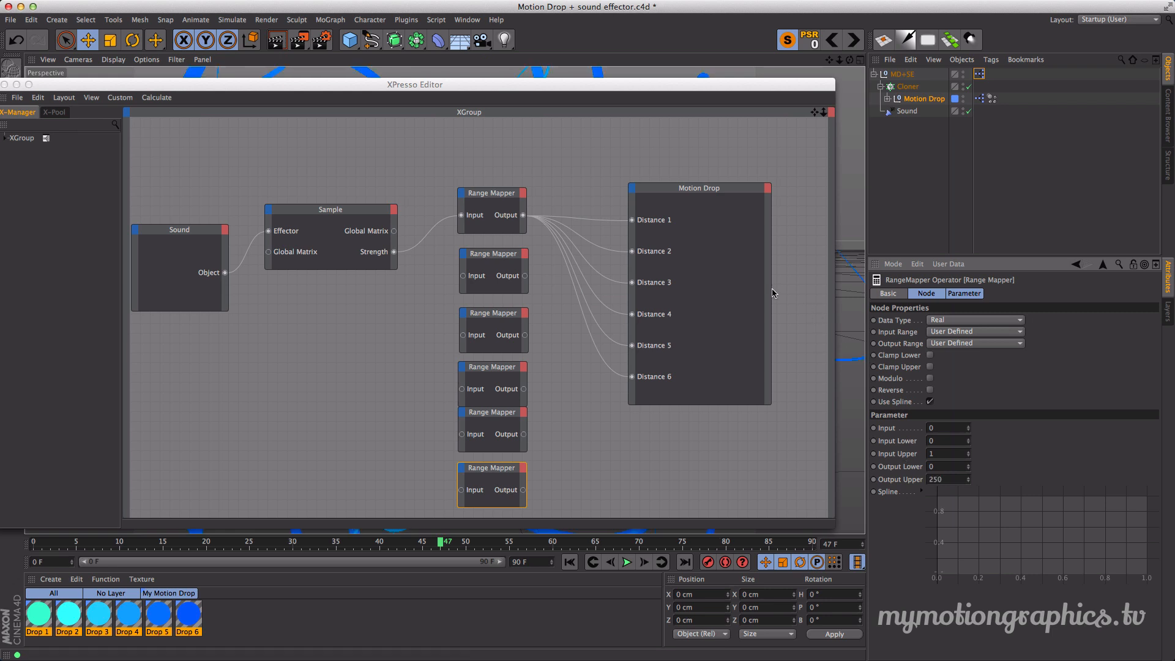
- Remove the first Range Mapper's connections to Distance 2 through Distance 6, keeping only the one to Distance 1
{"action": "left_click", "coordinate": [604, 283]}
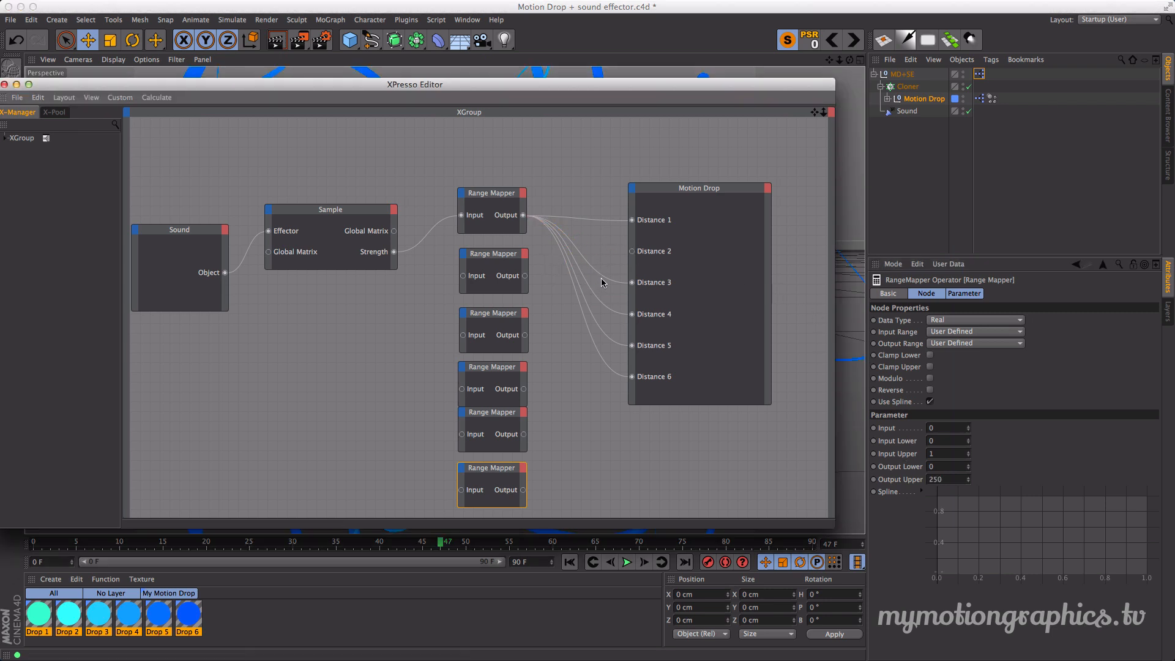
{"action": "key", "text": "Delete"}
{"action": "left_click_drag", "start_coordinate": [599, 294], "coordinate": [593, 342]}
- Connect the outputs of the second to sixth Range Mappers, in order, to Distance 2 through Distance 6 on the Motion Drop node
{"action": "left_click_drag", "start_coordinate": [637, 380], "coordinate": [525, 496]}
{"action": "left_click_drag", "start_coordinate": [633, 345], "coordinate": [525, 435]}
{"action": "left_click_drag", "start_coordinate": [638, 317], "coordinate": [525, 390]}
{"action": "left_click_drag", "start_coordinate": [633, 282], "coordinate": [526, 336]}
{"action": "left_click_drag", "start_coordinate": [631, 252], "coordinate": [526, 276]}
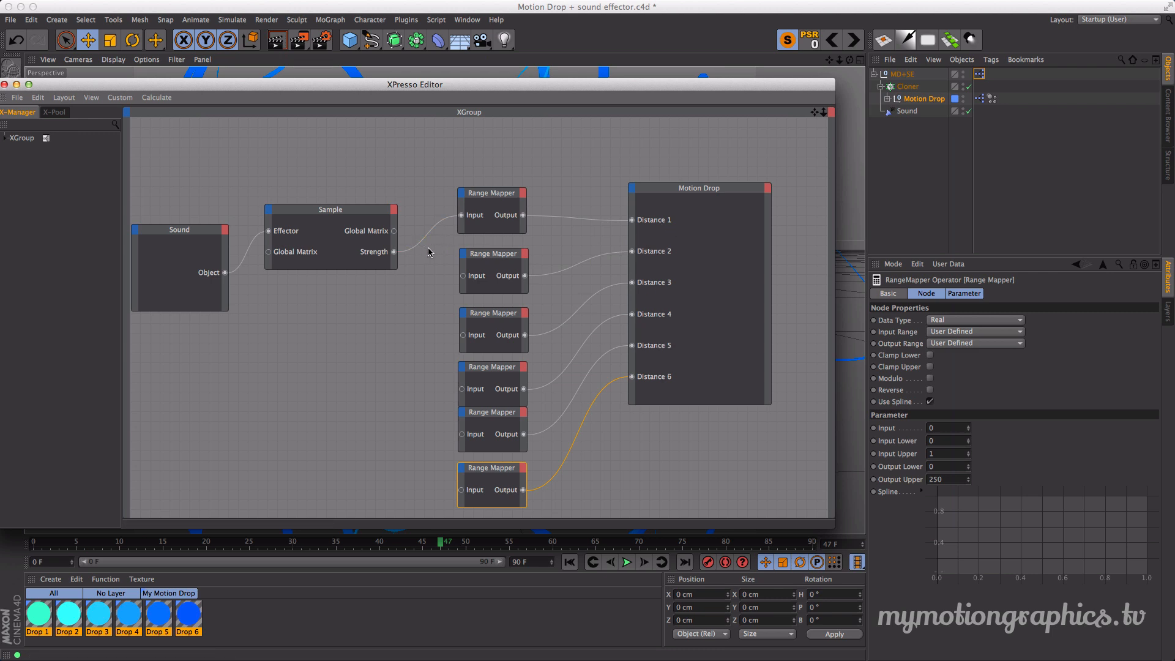
- Connect the Sample node's Strength output to the inputs of the second to sixth Range Mappers and shift the Sample node slightly down
{"action": "left_click_drag", "start_coordinate": [411, 249], "coordinate": [464, 275]}
{"action": "left_click_drag", "start_coordinate": [395, 252], "coordinate": [463, 336]}
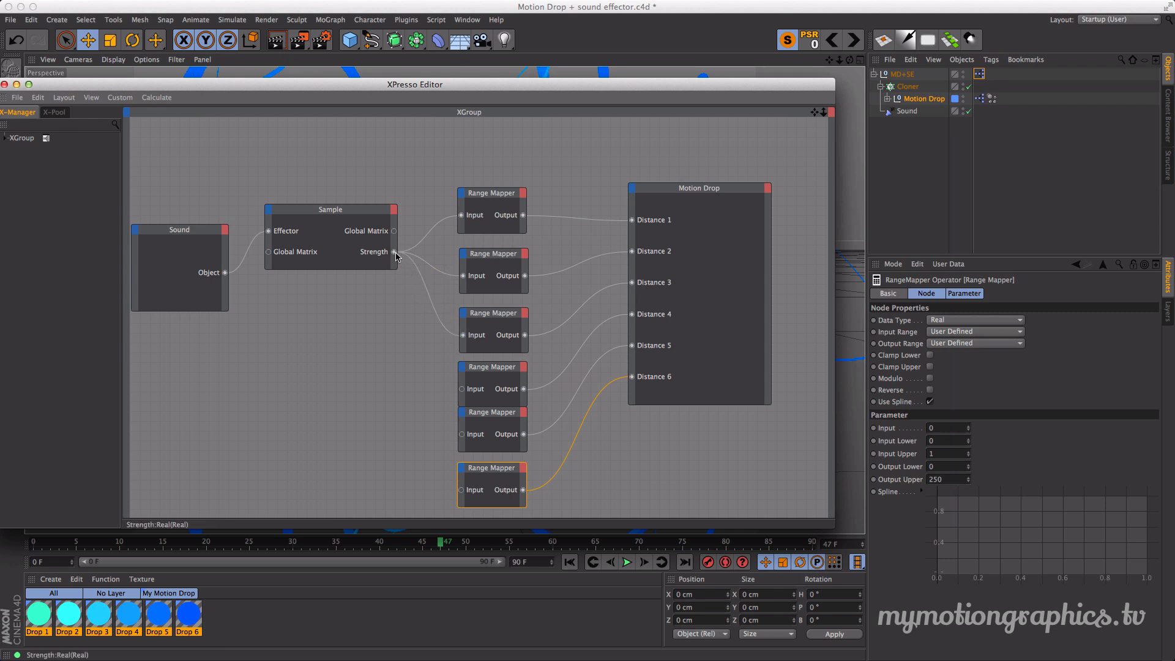
{"action": "left_click_drag", "start_coordinate": [396, 253], "coordinate": [462, 389]}
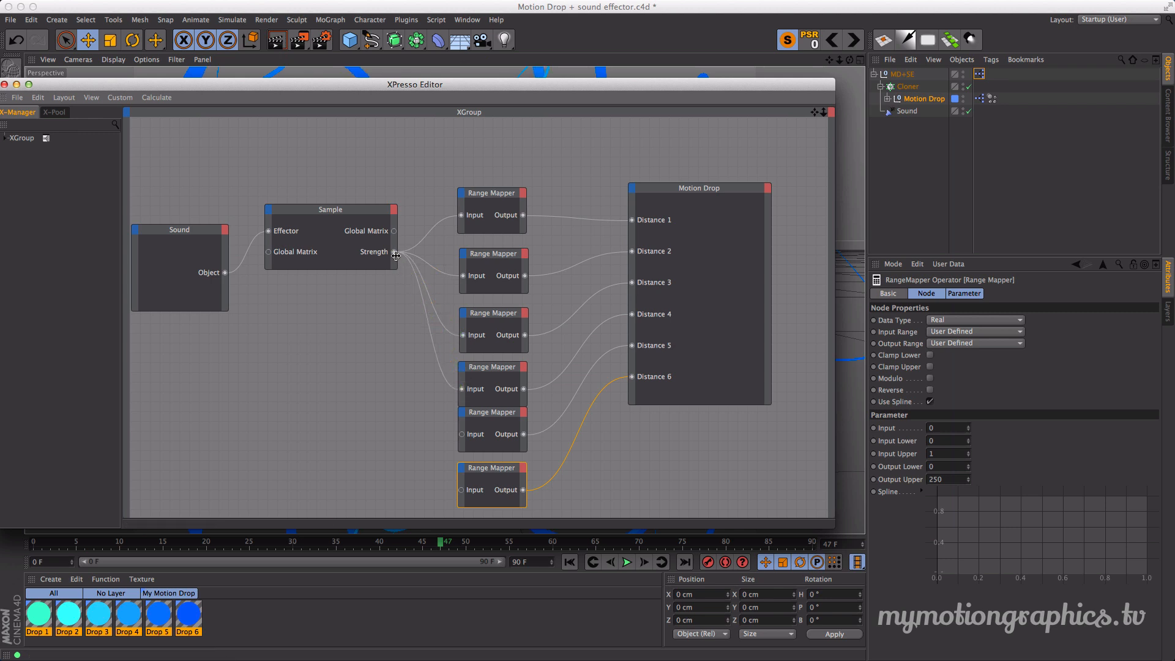
{"action": "left_click_drag", "start_coordinate": [394, 252], "coordinate": [462, 434]}
{"action": "left_click_drag", "start_coordinate": [434, 313], "coordinate": [461, 490]}
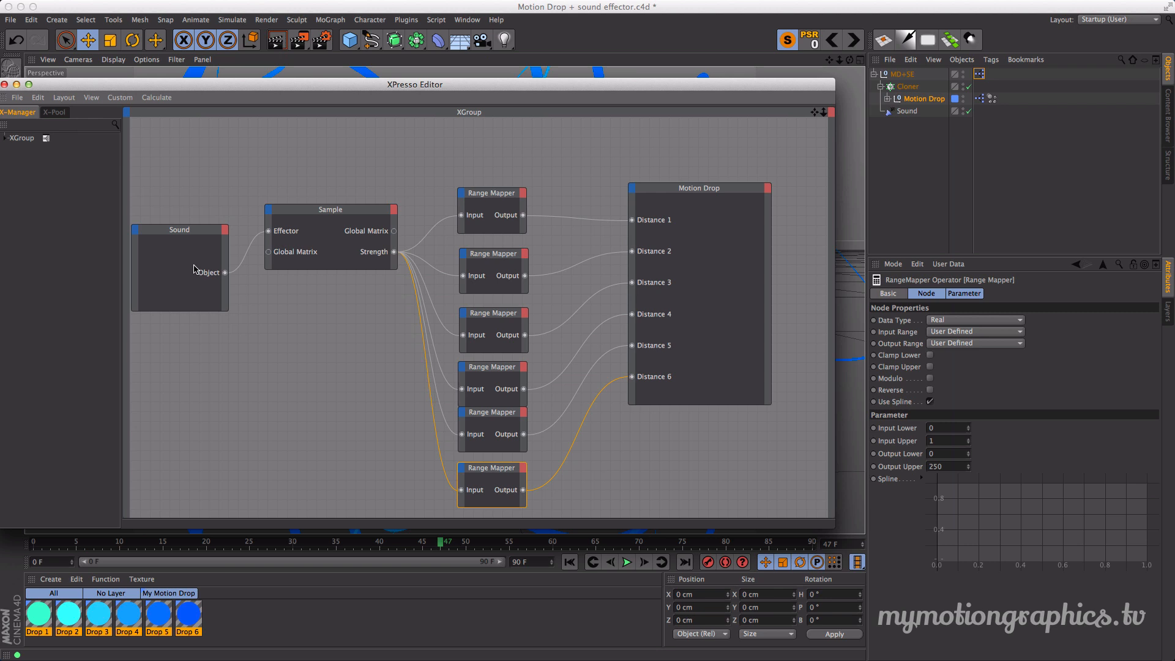
{"action": "left_click_drag", "start_coordinate": [302, 221], "coordinate": [301, 229]}
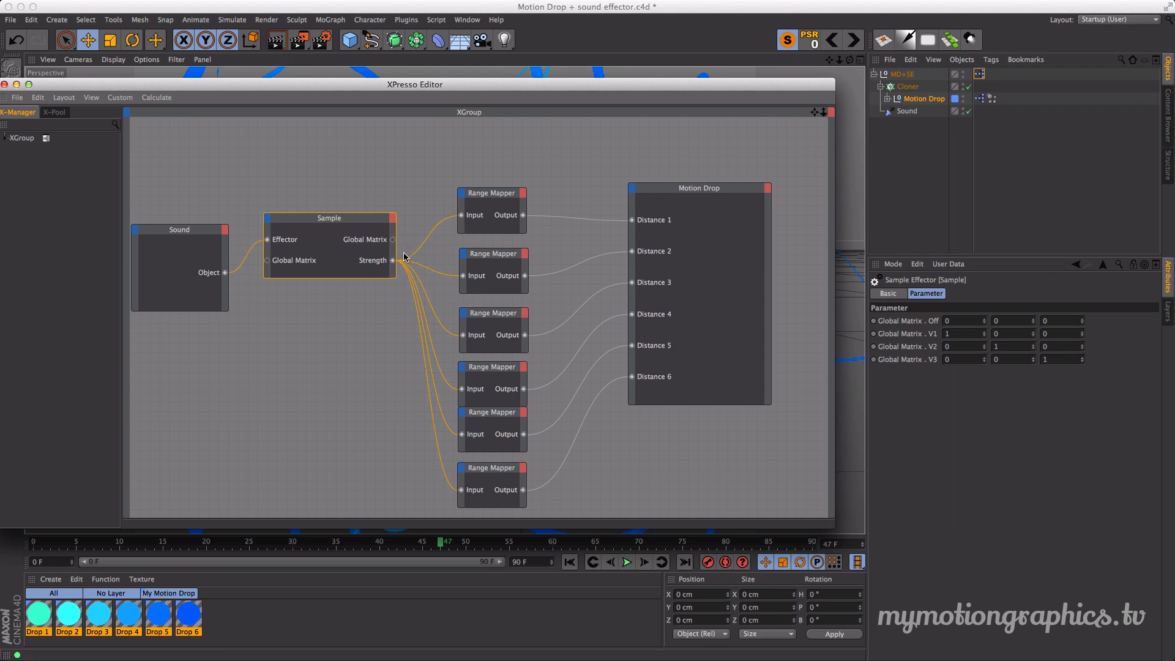
- Examine the input and output ranges of the individual Range Mapper nodes, starting with the first one
{"action": "left_click_drag", "start_coordinate": [484, 199], "coordinate": [491, 182]}
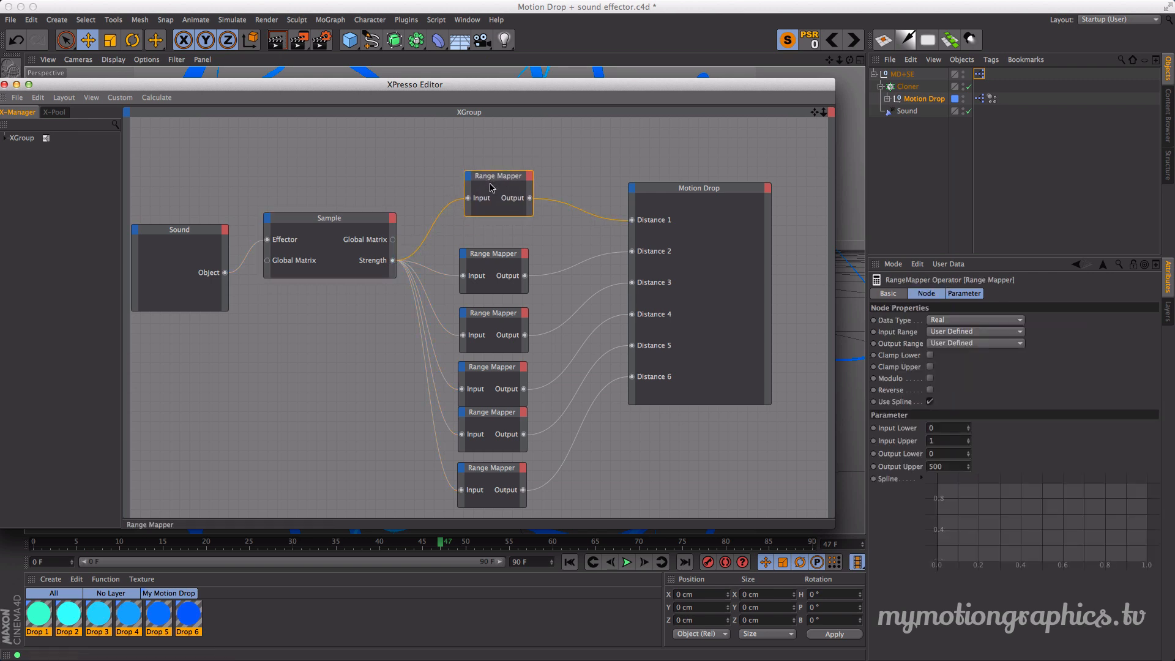
{"action": "left_click", "coordinate": [949, 467]}
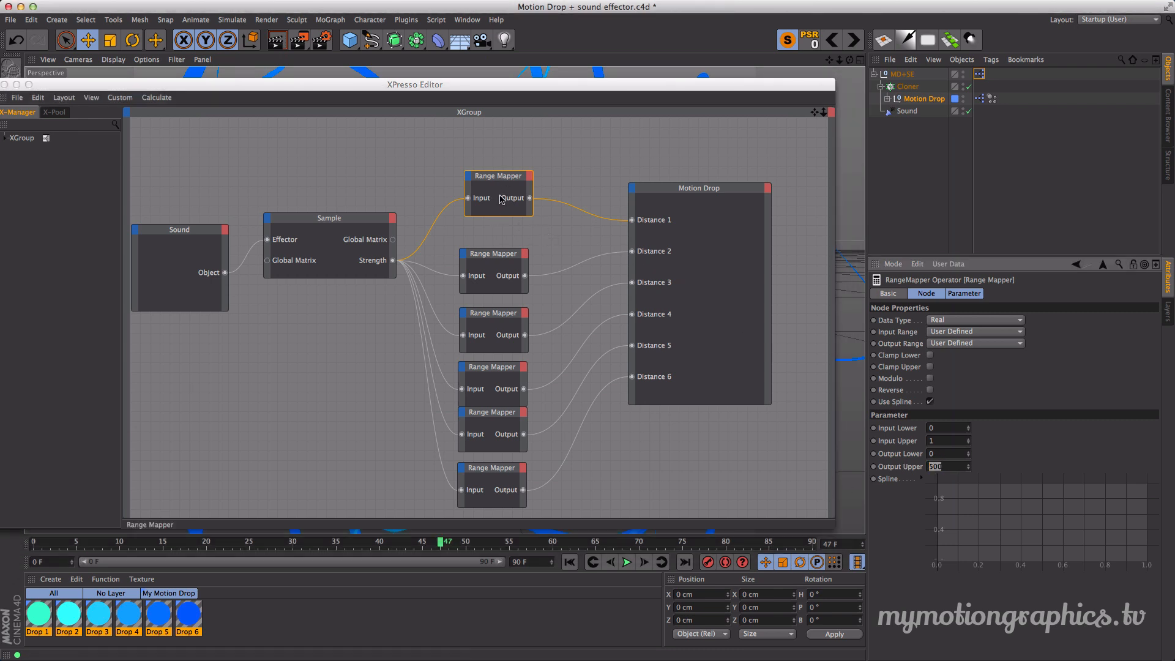
{"action": "left_click", "coordinate": [931, 454]}
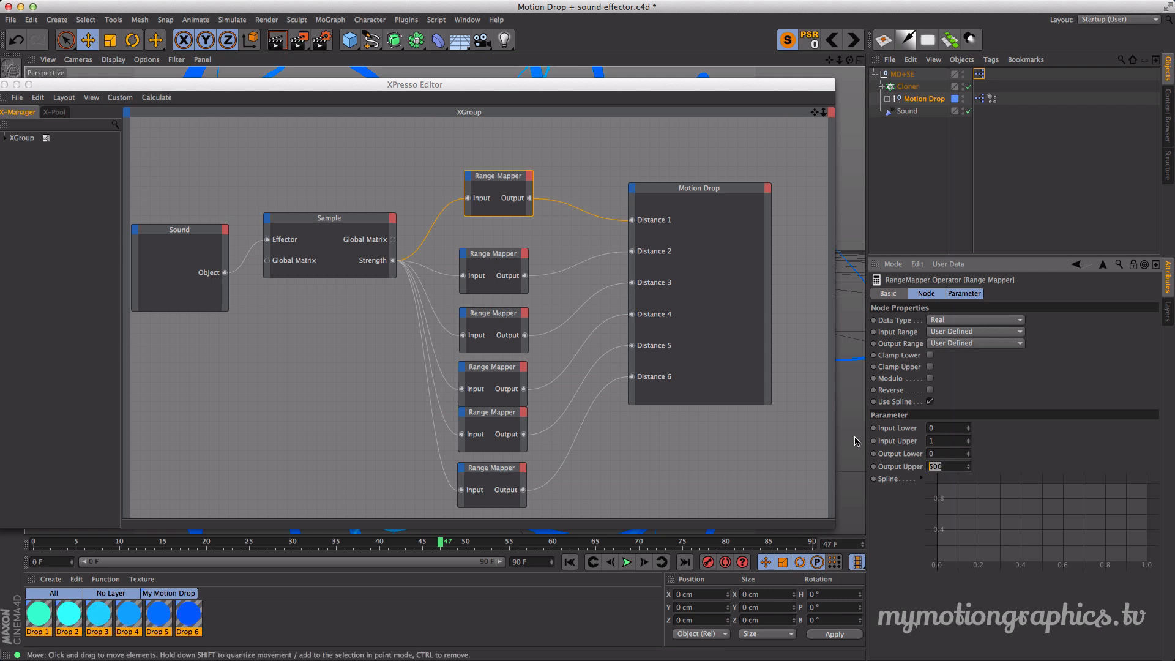
{"action": "left_click", "coordinate": [937, 428]}
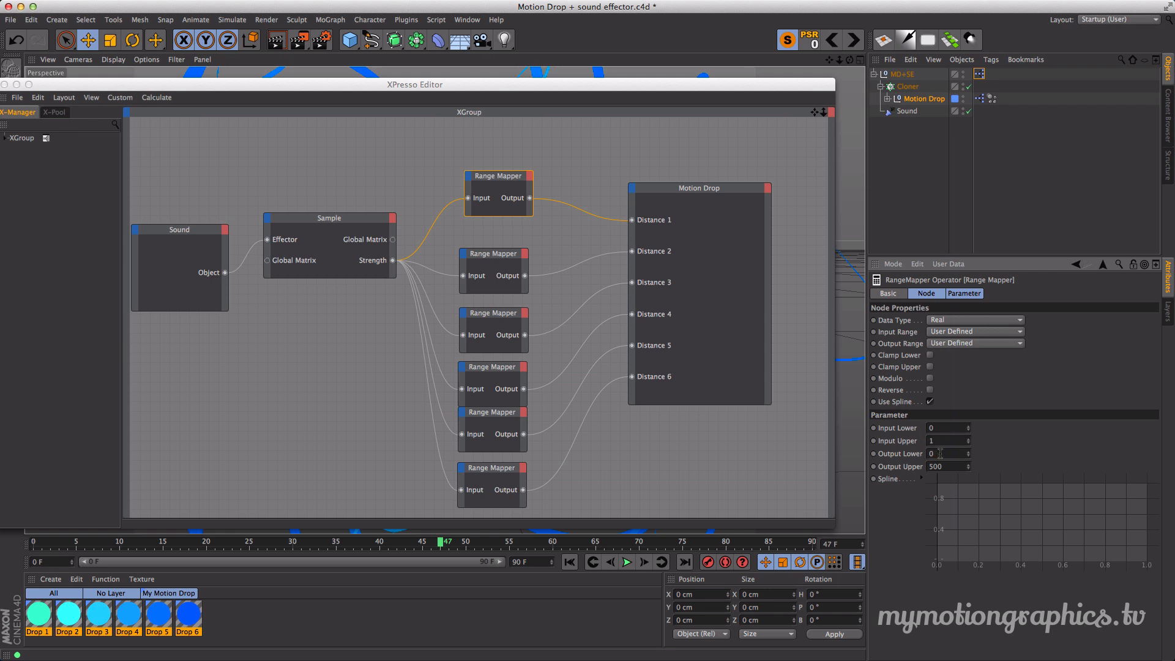
{"action": "key", "text": "Return"}
{"action": "left_click", "coordinate": [491, 254]}
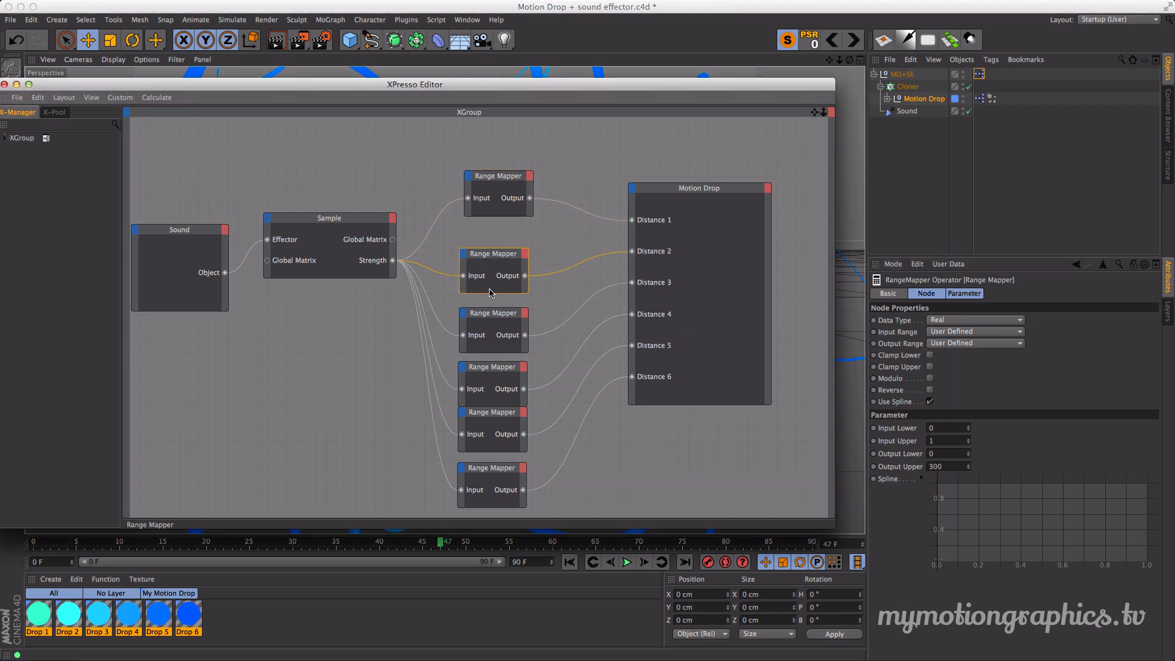
{"action": "left_click", "coordinate": [949, 467]}
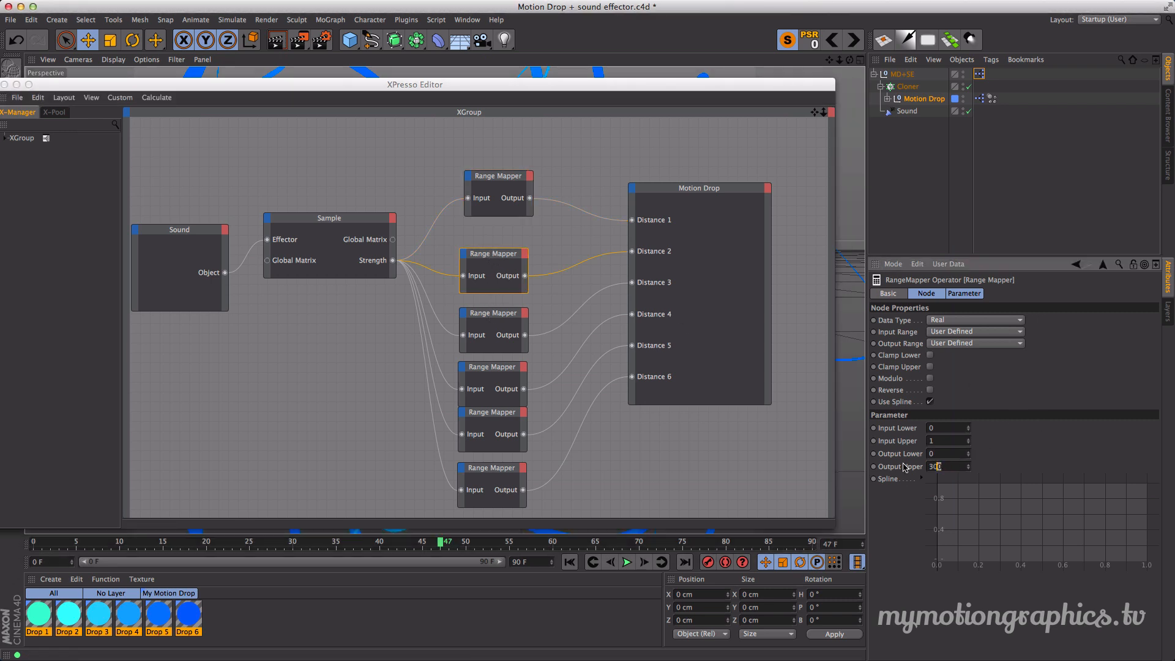
{"action": "type", "text": "400"}
{"action": "left_click", "coordinate": [490, 326]}
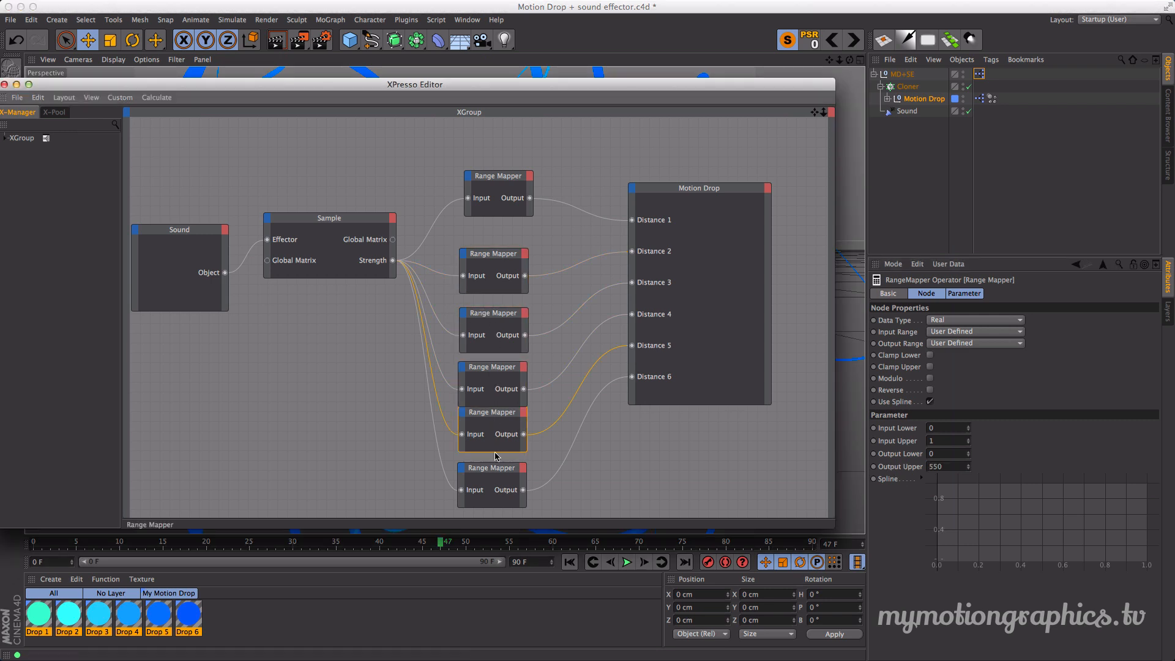
- Clear the XPresso Editor from the viewport, preview the animation from the first frame, and stop and rewind it
{"action": "left_click_drag", "start_coordinate": [714, 87], "coordinate": [1163, 614]}
{"action": "left_click", "coordinate": [570, 562]}
{"action": "left_click", "coordinate": [627, 562]}
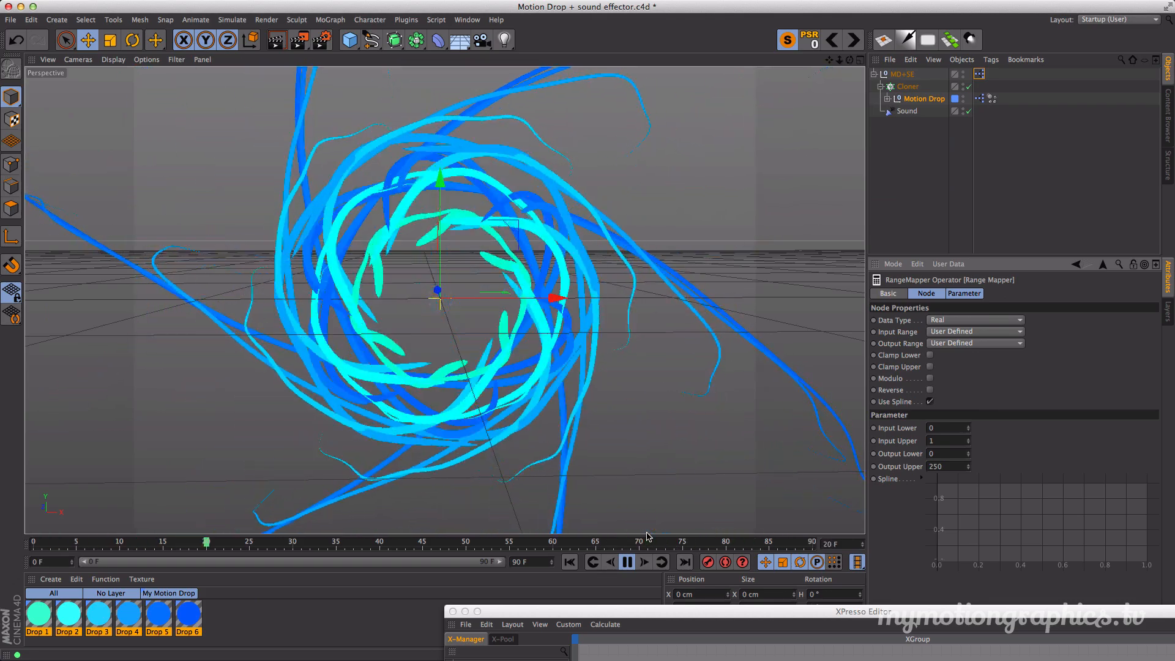
{"action": "left_click", "coordinate": [627, 562]}
{"action": "left_click", "coordinate": [570, 562]}
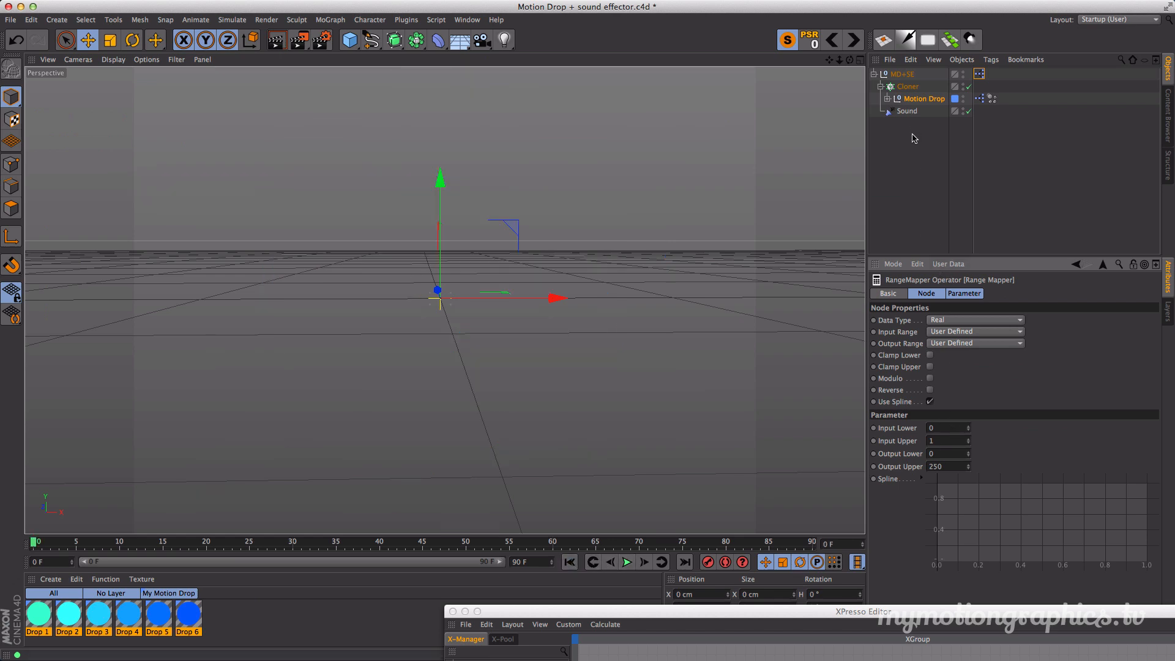
- Bring the XPresso Editor back into view and add the Mesh parameter Radius as an input port on the Motion Drop node
{"action": "left_click_drag", "start_coordinate": [858, 606], "coordinate": [616, 110]}
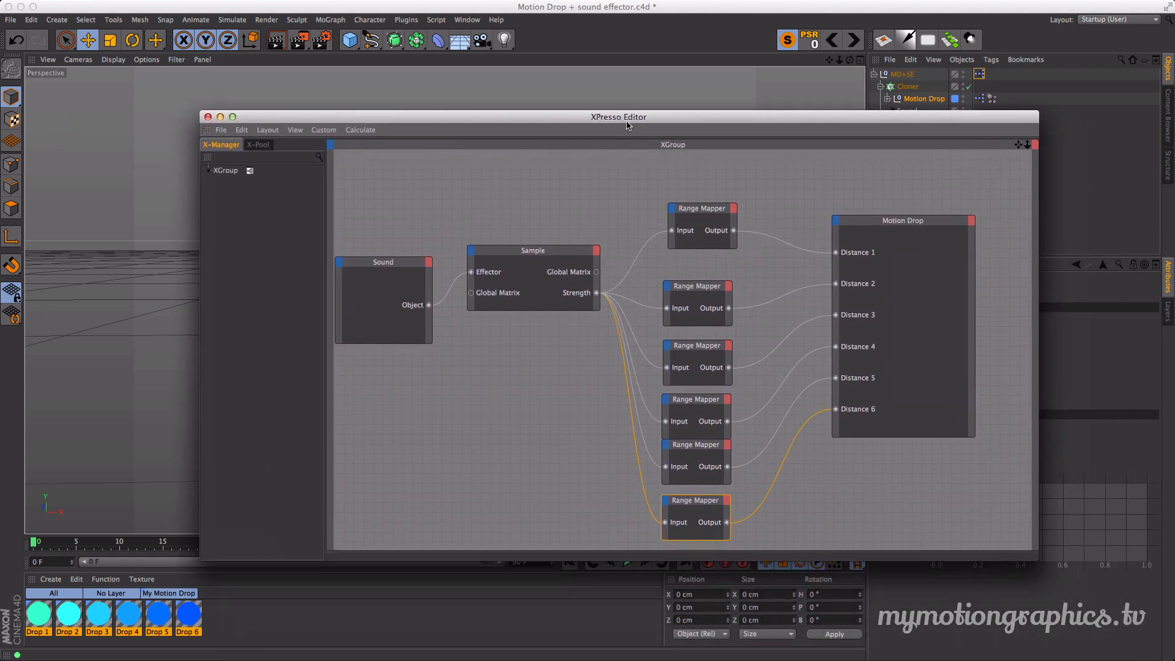
{"action": "left_click_drag", "start_coordinate": [870, 225], "coordinate": [901, 222]}
{"action": "left_click_drag", "start_coordinate": [897, 120], "coordinate": [747, 85]}
{"action": "left_click", "coordinate": [718, 184]}
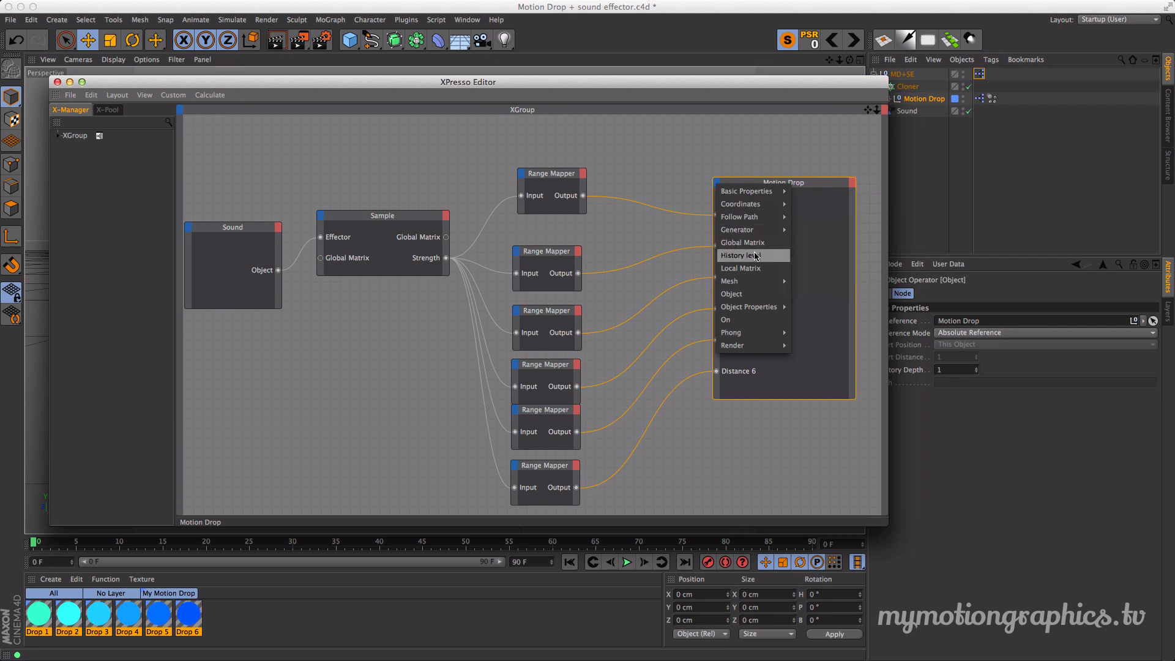
{"action": "mouse_move", "coordinate": [762, 232]}
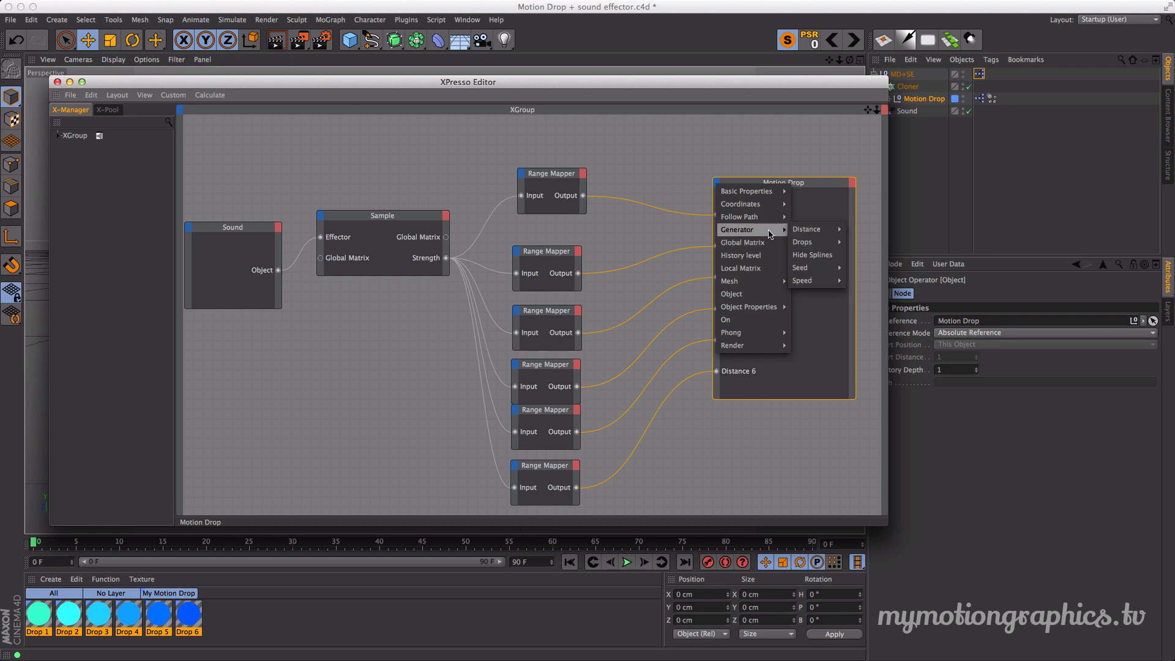
{"action": "mouse_move", "coordinate": [799, 270]}
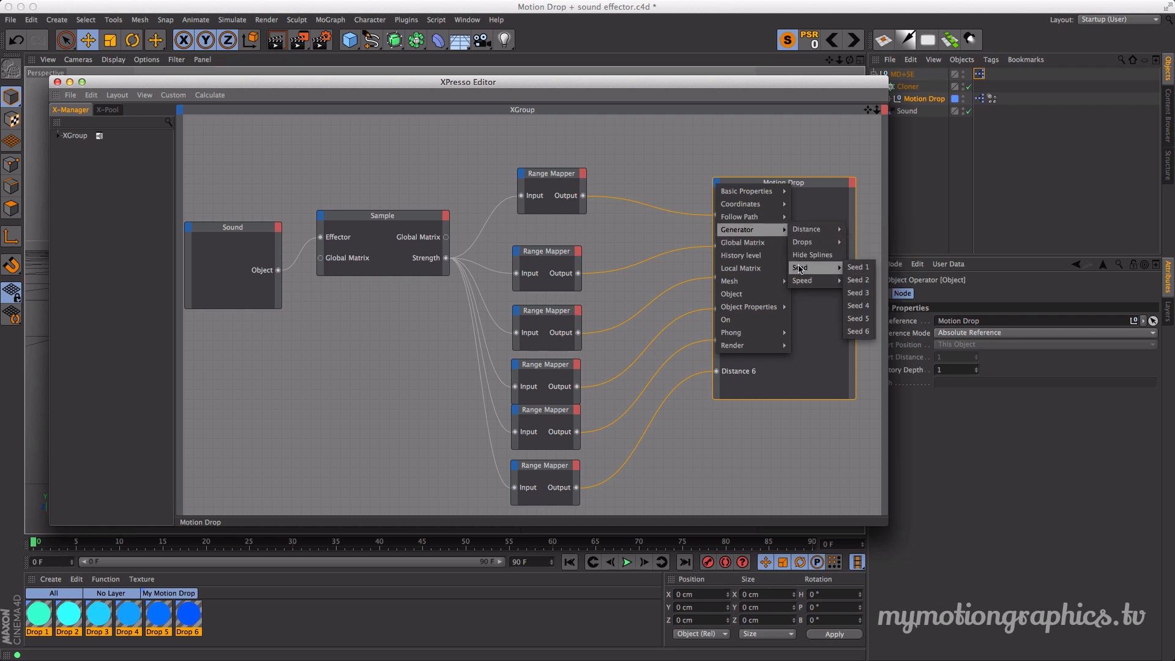
{"action": "mouse_move", "coordinate": [759, 282]}
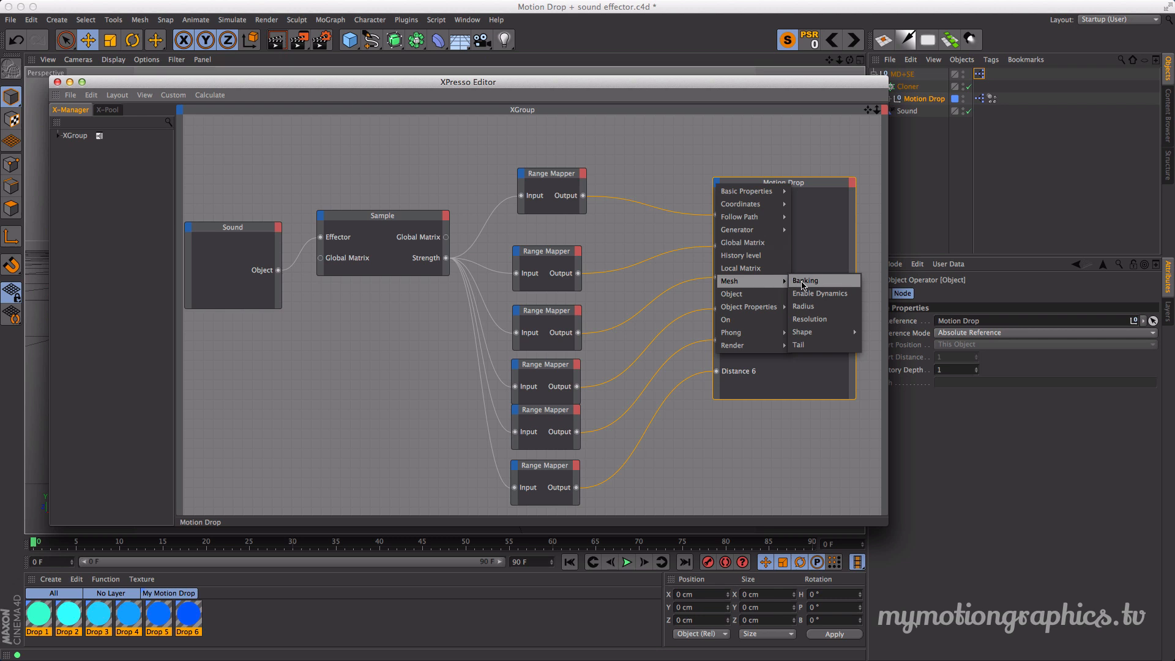
{"action": "left_click", "coordinate": [820, 307]}
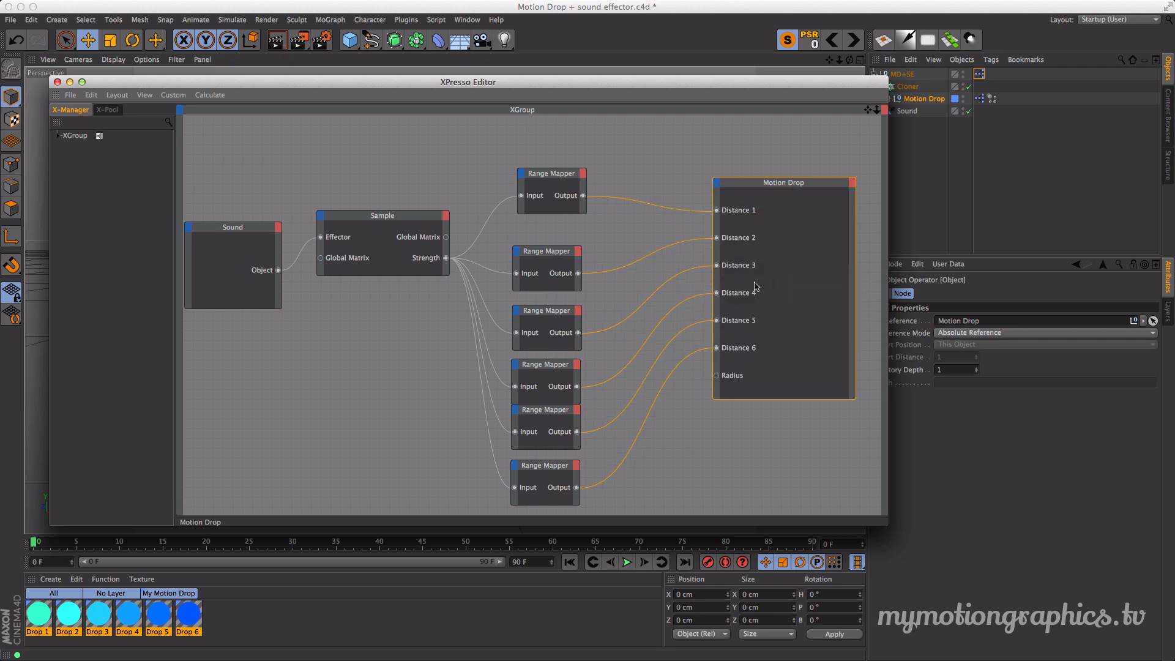
- Move the six Range Mapper nodes upward into an evenly spaced column, leaving room for another node beneath them
{"action": "left_click_drag", "start_coordinate": [574, 269], "coordinate": [576, 254]}
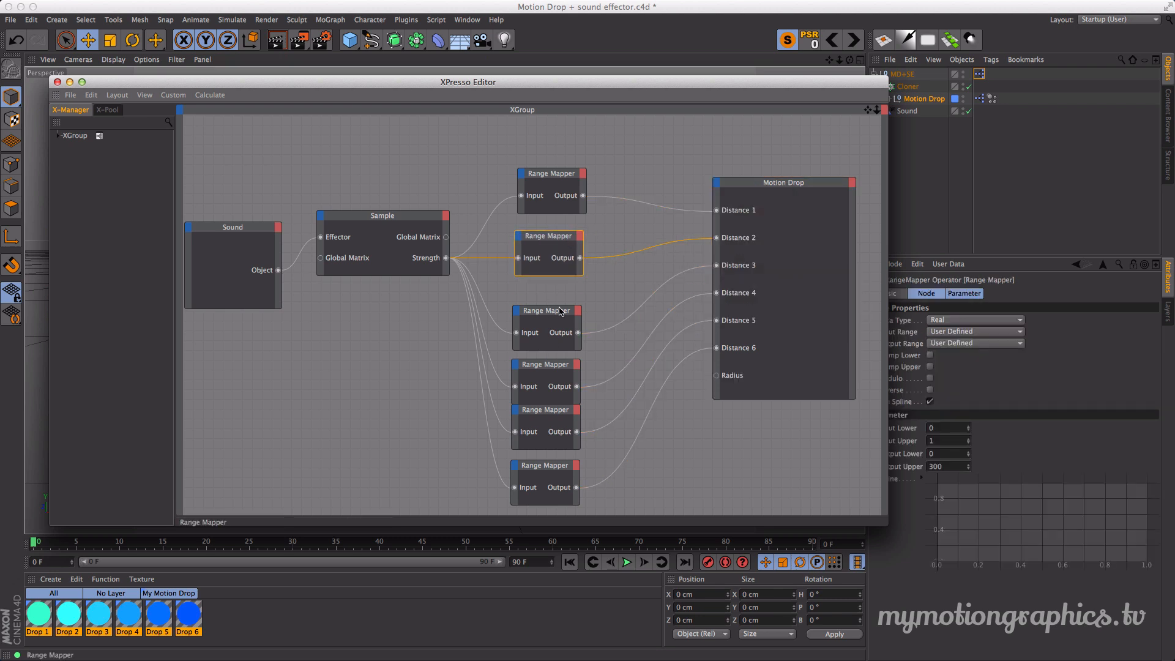
{"action": "left_click_drag", "start_coordinate": [558, 314], "coordinate": [558, 299]}
{"action": "left_click_drag", "start_coordinate": [558, 369], "coordinate": [554, 350]}
{"action": "left_click", "coordinate": [555, 414]}
{"action": "left_click_drag", "start_coordinate": [559, 169], "coordinate": [565, 121]}
{"action": "left_click_drag", "start_coordinate": [561, 240], "coordinate": [566, 187]}
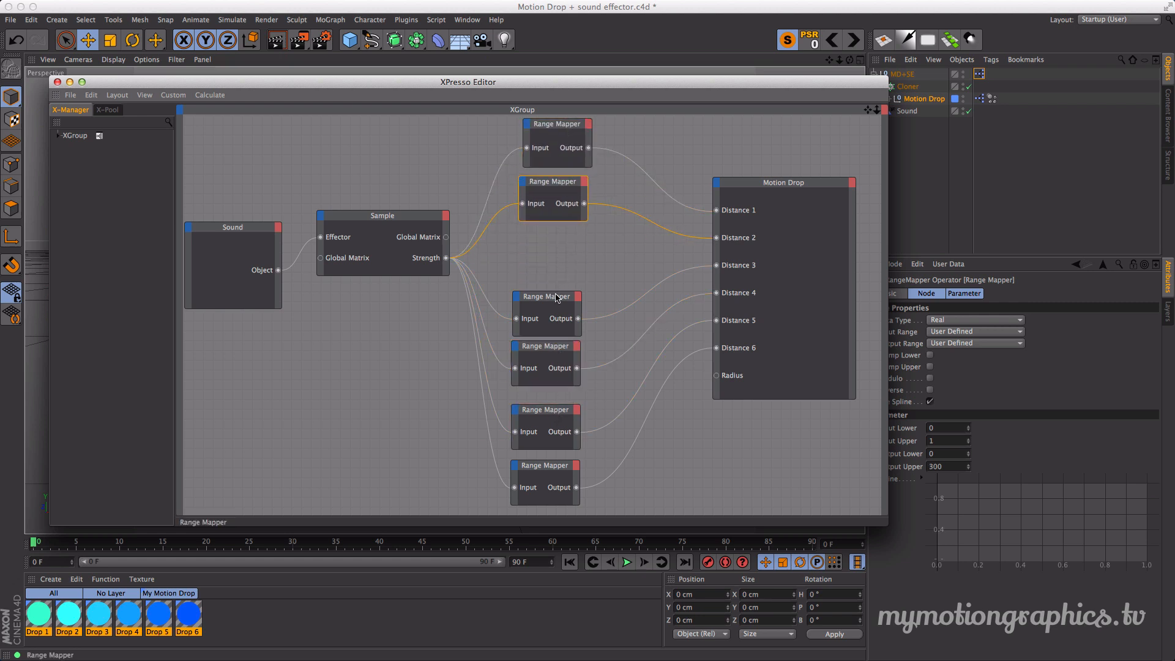
{"action": "left_click_drag", "start_coordinate": [557, 297], "coordinate": [566, 238]}
{"action": "left_click_drag", "start_coordinate": [556, 350], "coordinate": [562, 295]}
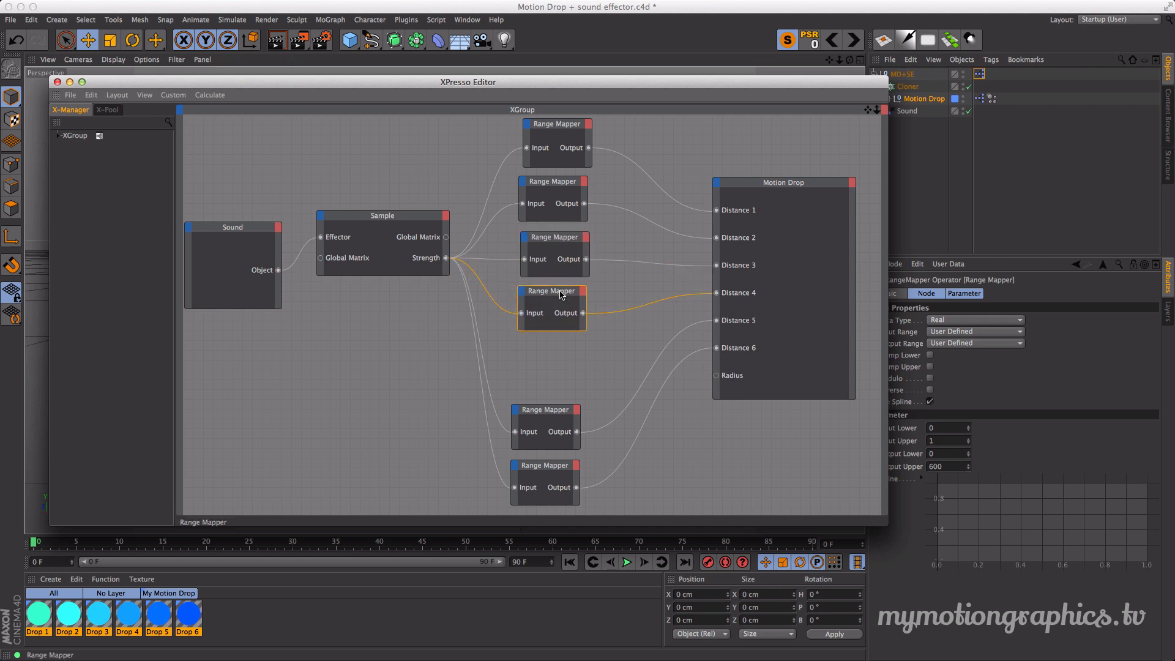
{"action": "left_click_drag", "start_coordinate": [549, 407], "coordinate": [558, 352]}
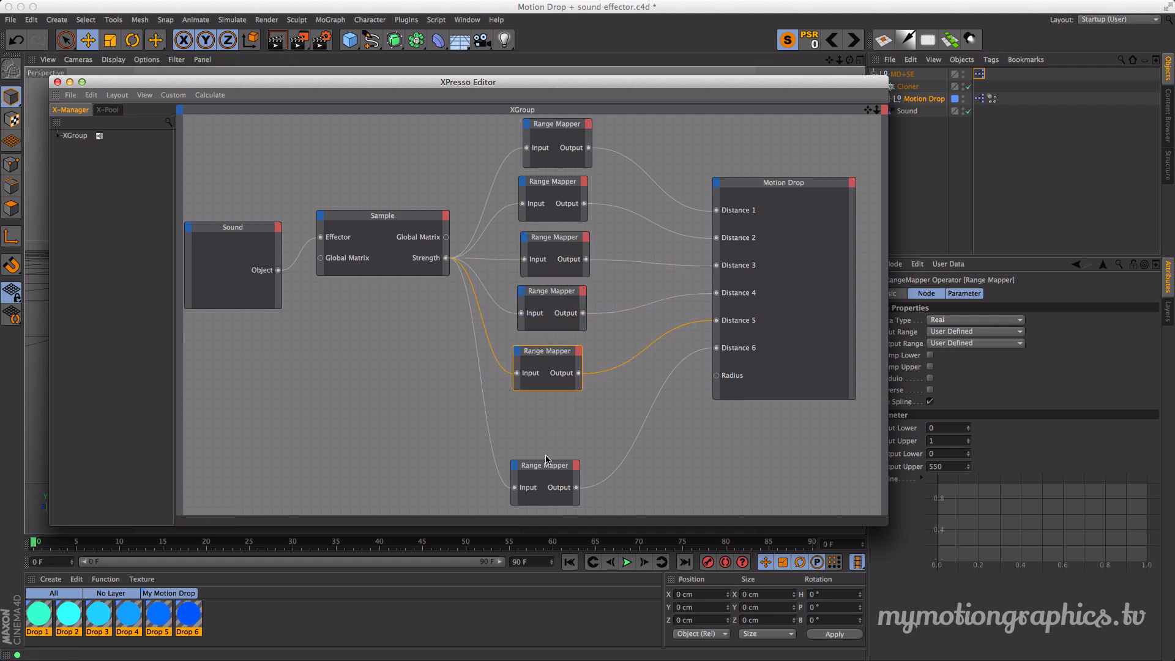
{"action": "left_click_drag", "start_coordinate": [549, 469], "coordinate": [550, 414]}
- Add a seventh Range Mapper below the column, linking Sample's Strength to its input and its output to Motion Drop's Radius
{"action": "right_click", "coordinate": [556, 466]}
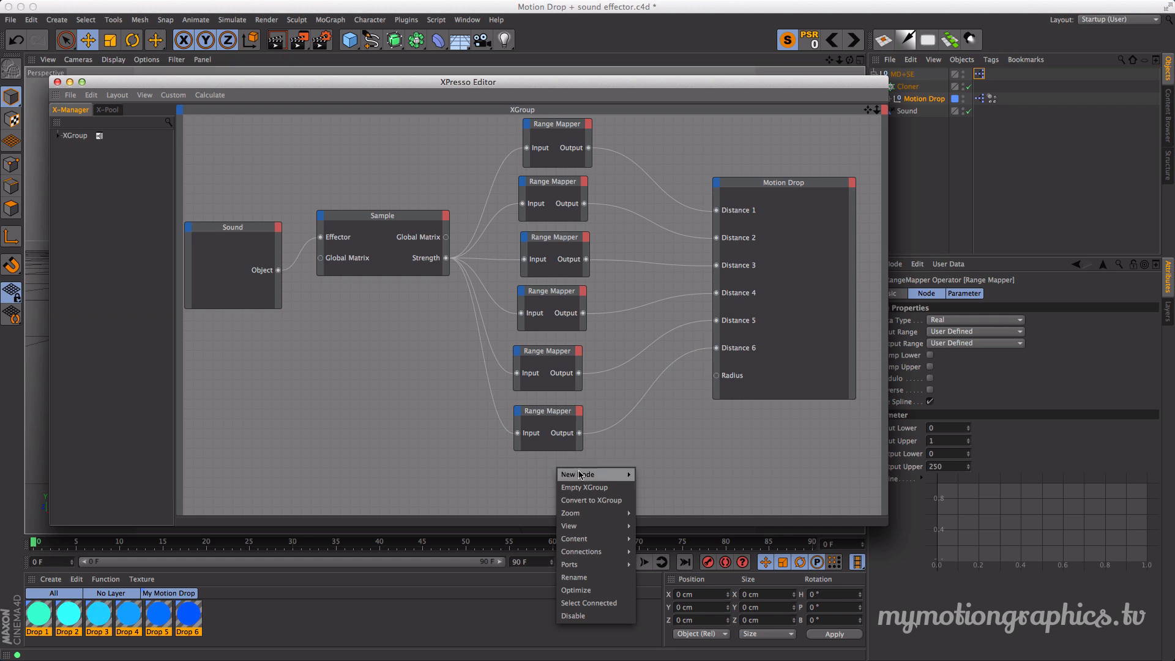
{"action": "mouse_move", "coordinate": [617, 480]}
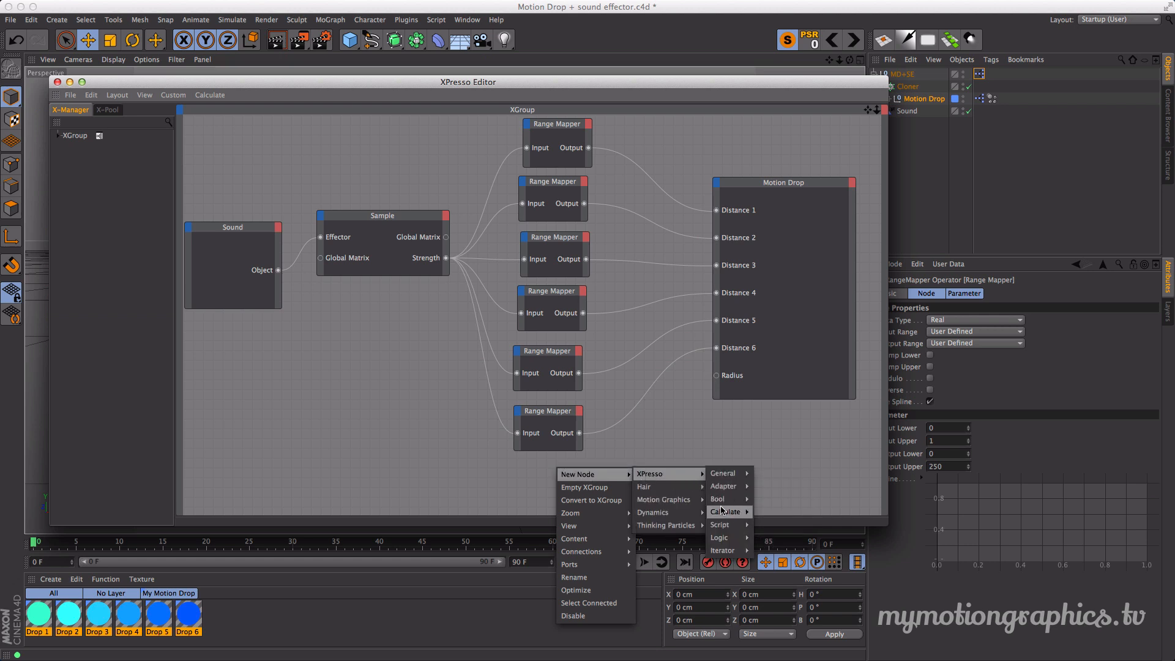
{"action": "mouse_move", "coordinate": [725, 512]}
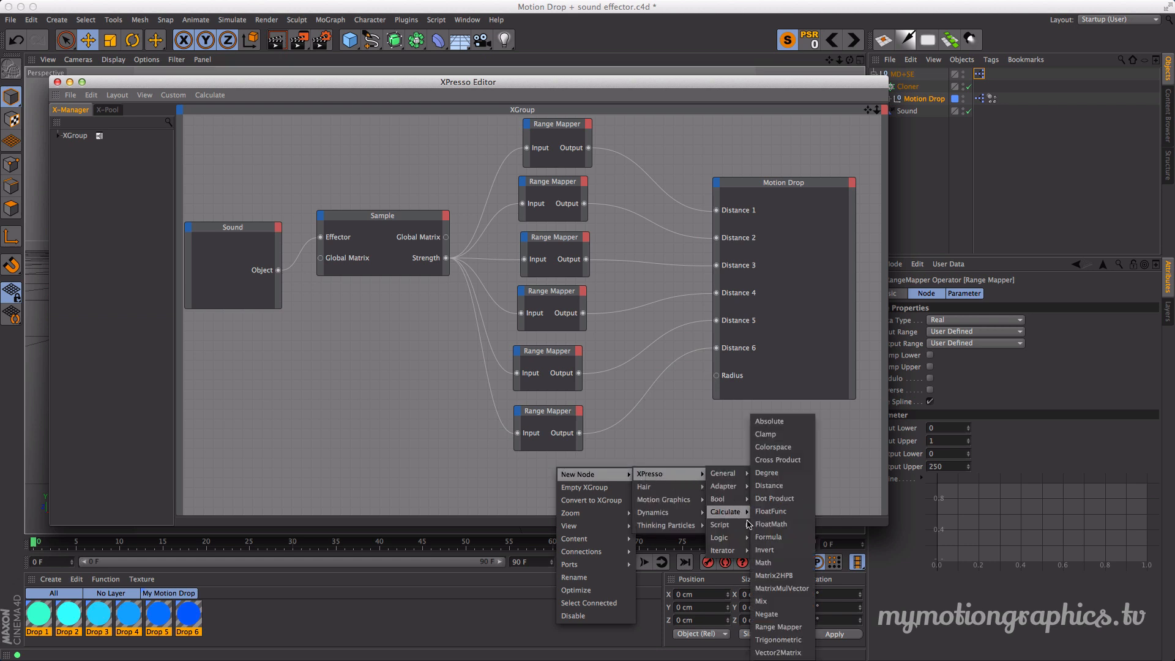
{"action": "left_click", "coordinate": [773, 627]}
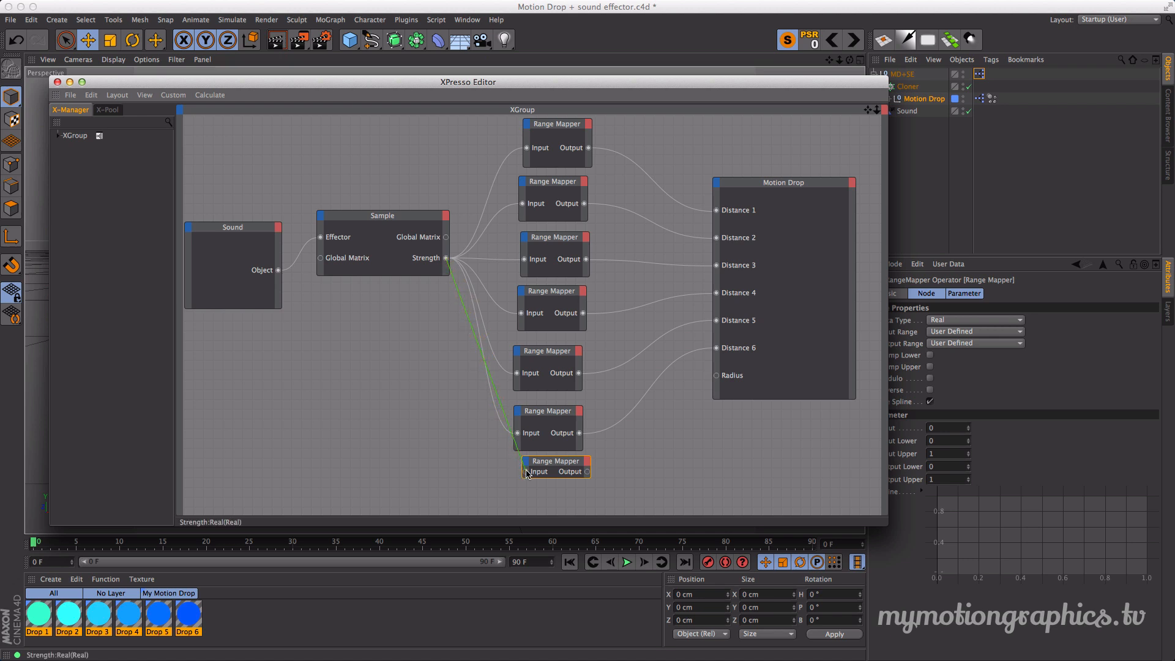
{"action": "left_click_drag", "start_coordinate": [525, 475], "coordinate": [553, 480]}
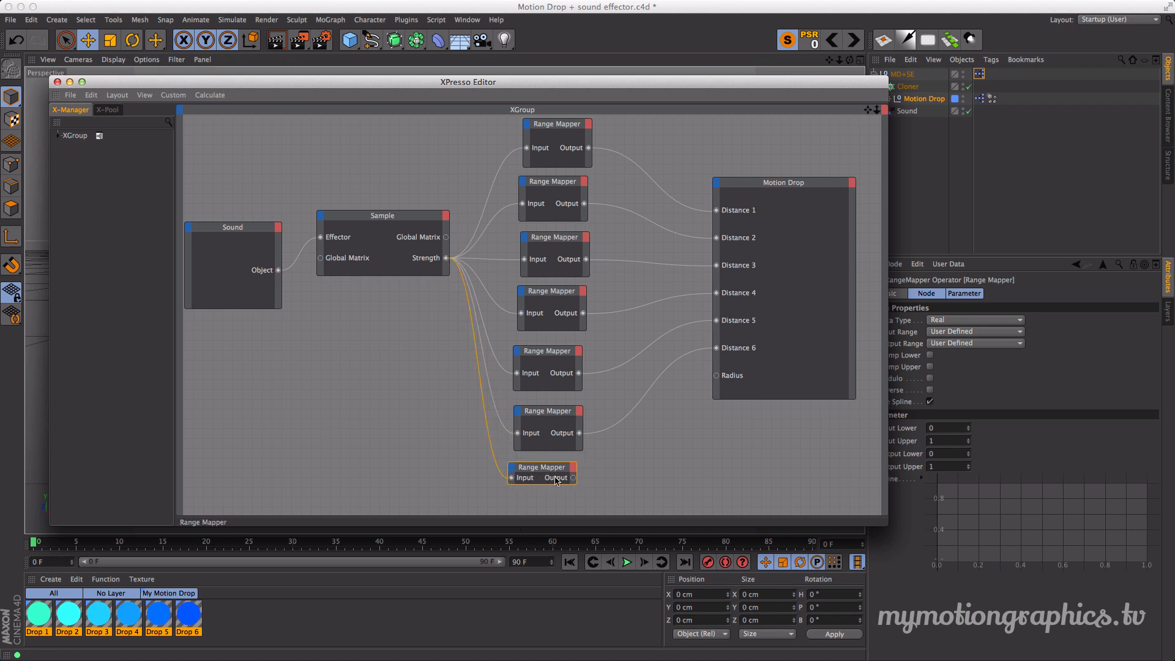
{"action": "left_click_drag", "start_coordinate": [627, 461], "coordinate": [717, 375]}
- Set the Output Upper of the Range Mapper driving Radius to 50
{"action": "left_click", "coordinate": [950, 467]}
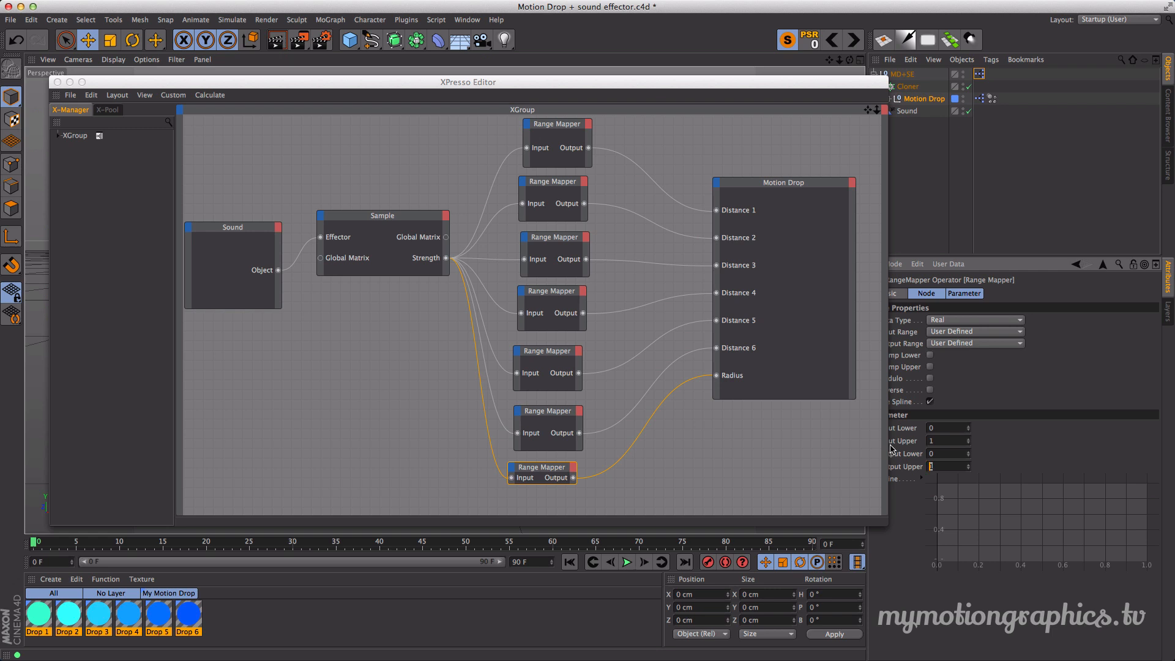
{"action": "left_click_drag", "start_coordinate": [790, 82], "coordinate": [747, 83]}
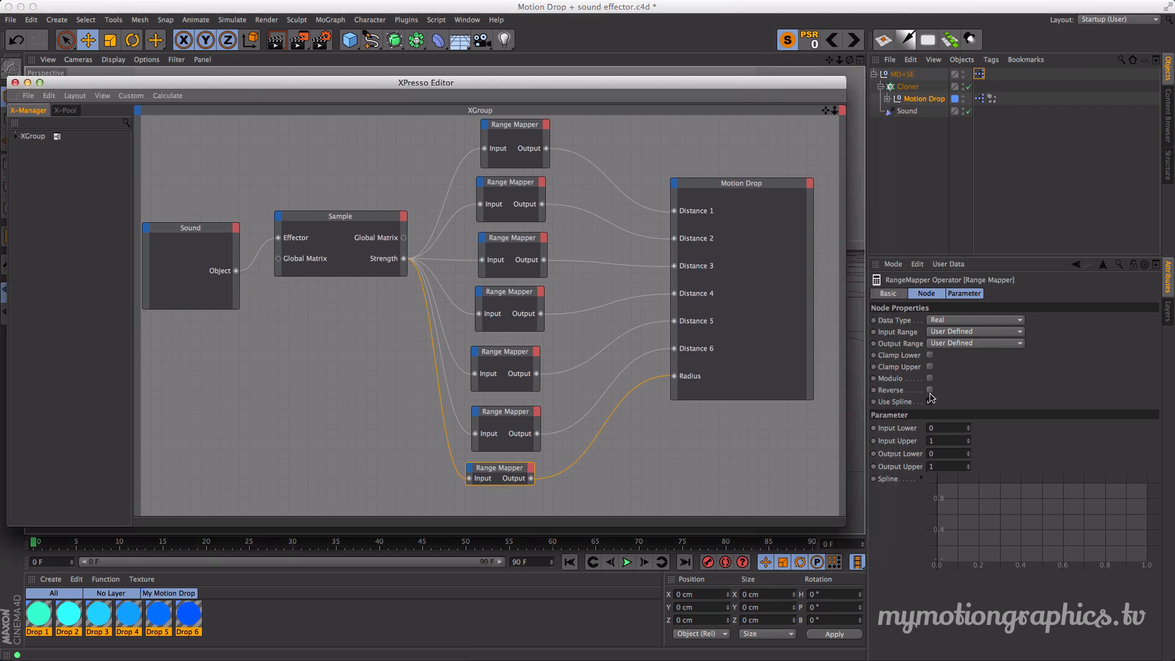
{"action": "left_click", "coordinate": [947, 467]}
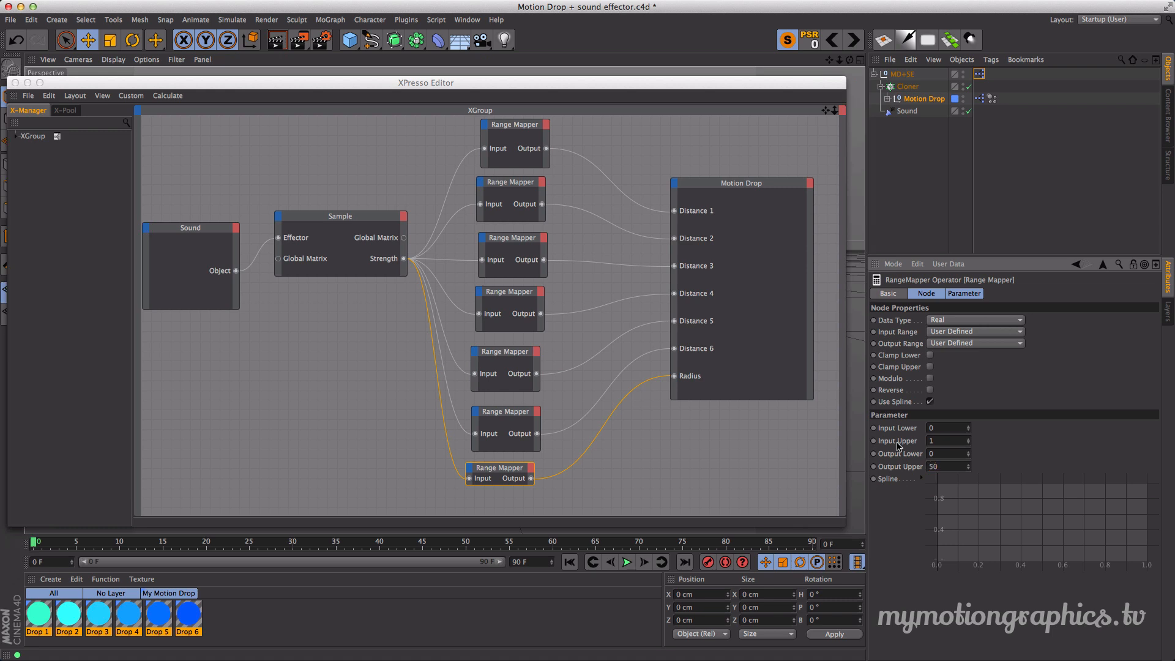
- Clear the XPresso Editor from the viewport and play the animation from the first frame to check the sound-driven radius
{"action": "left_click_drag", "start_coordinate": [69, 84], "coordinate": [611, 600]}
{"action": "left_click", "coordinate": [577, 571]}
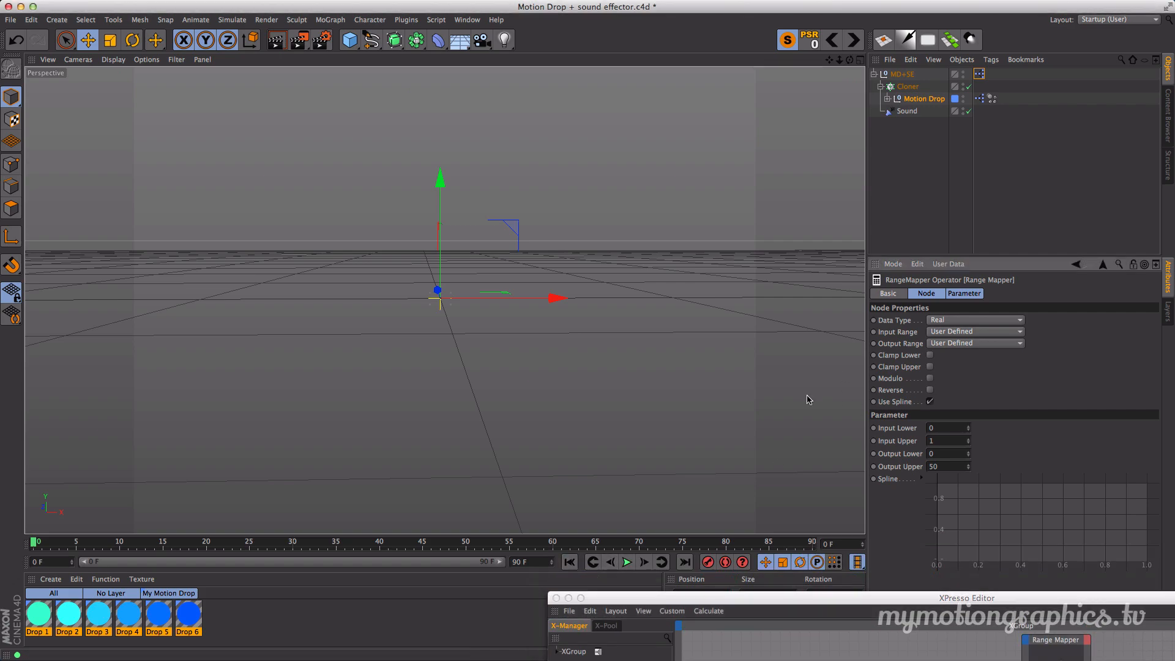
{"action": "left_click", "coordinate": [628, 562]}
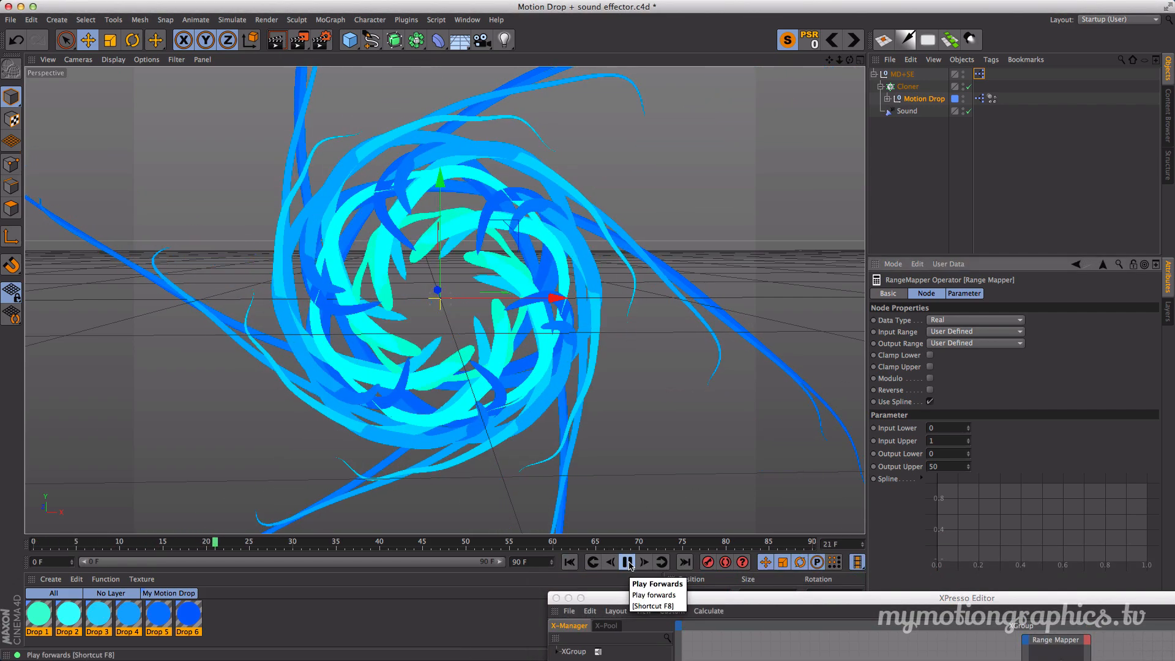
- Set the Output Upper of the Range Mapper driving Radius to 100, with the XPresso Editor moved mostly clear of the viewport
{"action": "left_click_drag", "start_coordinate": [793, 598], "coordinate": [607, 223]}
{"action": "left_click_drag", "start_coordinate": [747, 216], "coordinate": [781, 561]}
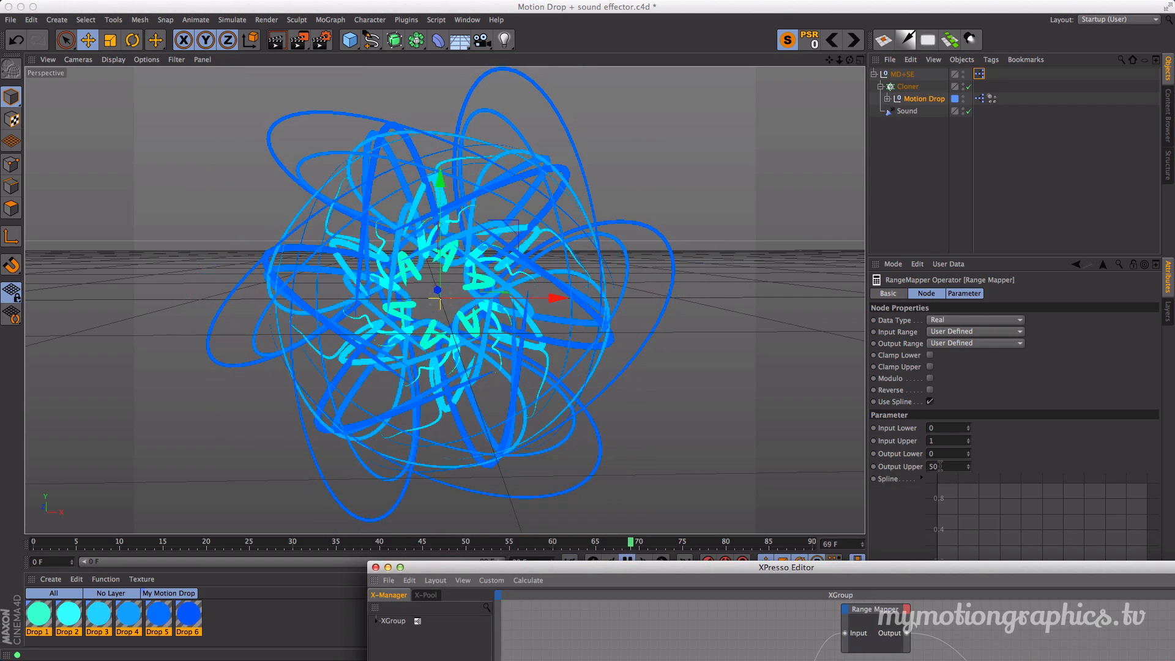
{"action": "left_click_drag", "start_coordinate": [943, 467], "coordinate": [880, 467]}
{"action": "type", "text": "10"}
{"action": "key", "text": "Return"}
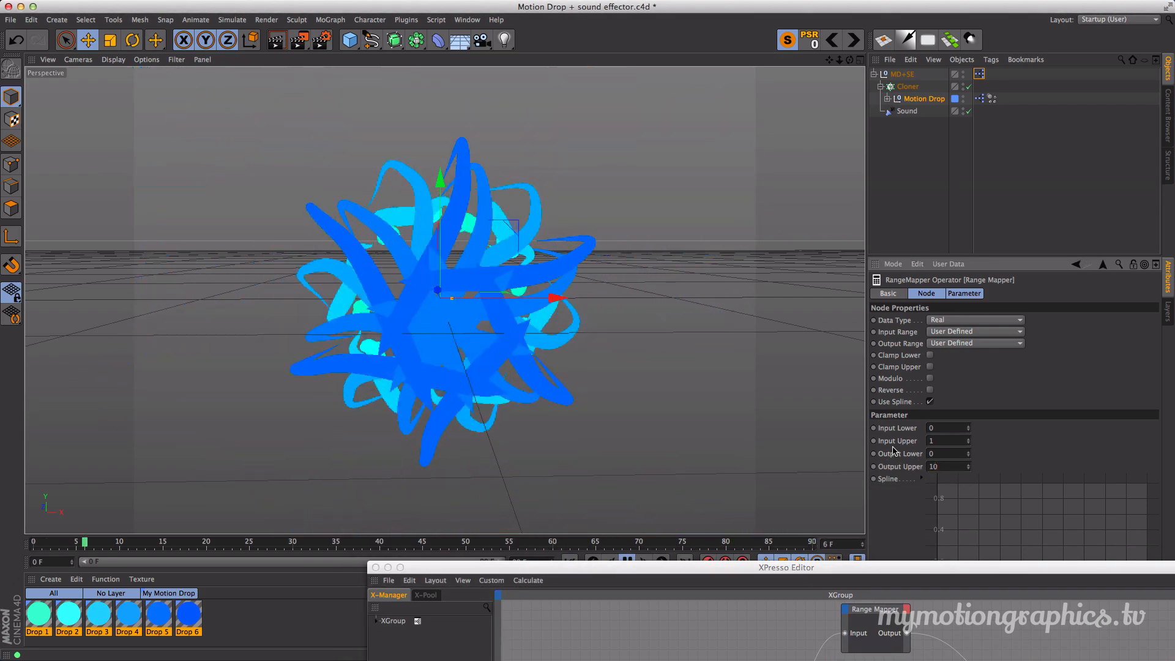
{"action": "type", "text": "0"}
{"action": "key", "text": "Return"}
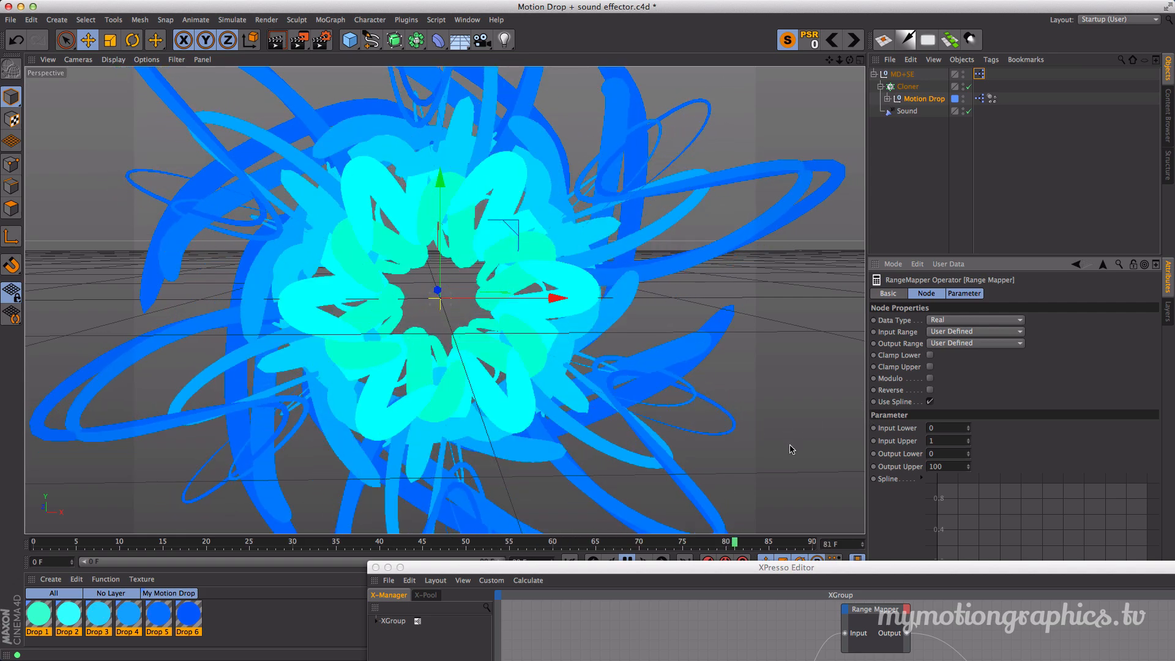
- Set the Output Upper of the Range Mapper driving Distance 4 to 1200
{"action": "left_click_drag", "start_coordinate": [793, 568], "coordinate": [694, 249]}
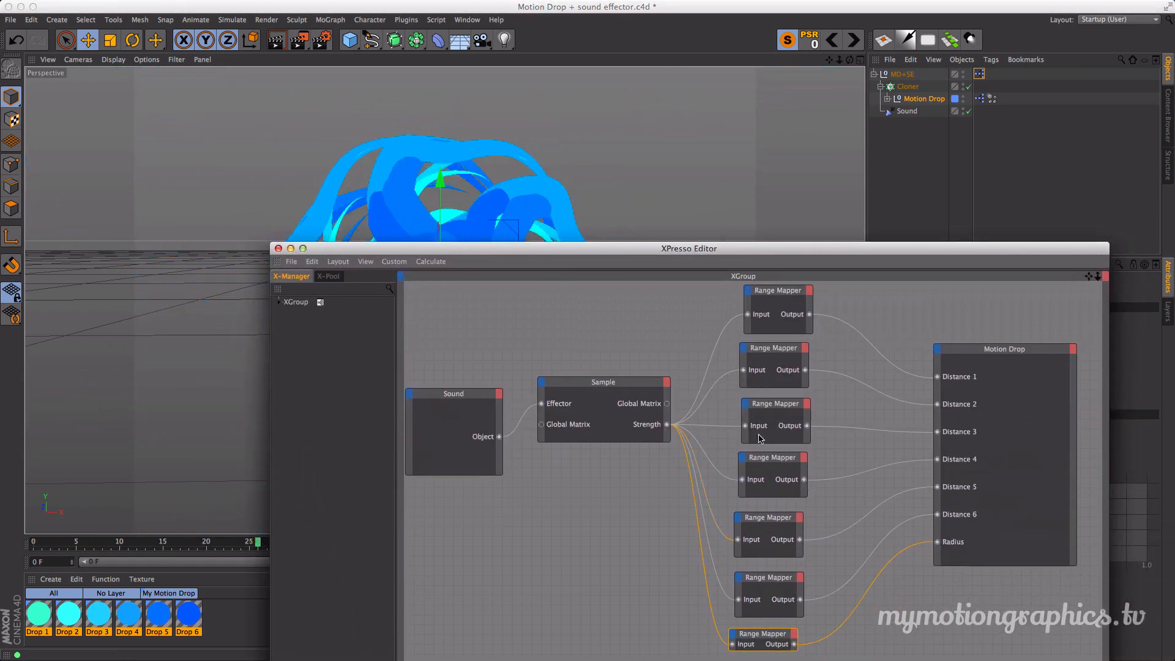
{"action": "left_click", "coordinate": [773, 465]}
{"action": "left_click_drag", "start_coordinate": [839, 253], "coordinate": [598, 180]}
{"action": "double_click", "coordinate": [943, 467]}
{"action": "type", "text": "1200"}
{"action": "key", "text": "Return"}
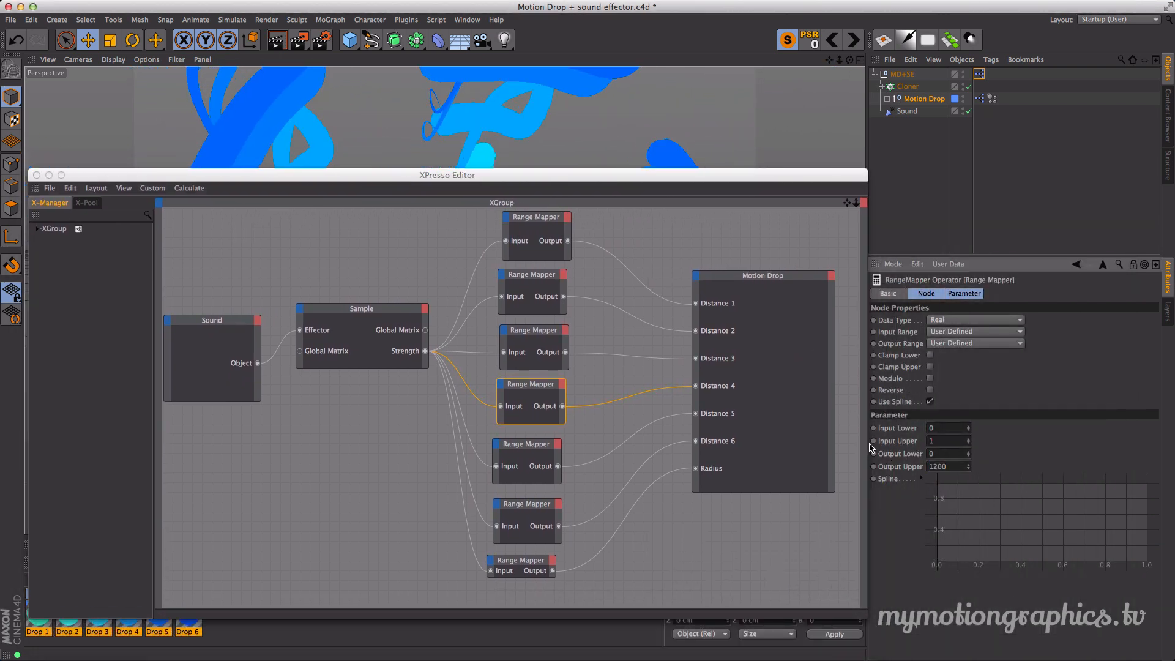
- Try an Output Upper of 4000 on the Distance 4 Range Mapper and check the animation from the first frame
{"action": "left_click_drag", "start_coordinate": [748, 176], "coordinate": [917, 527]}
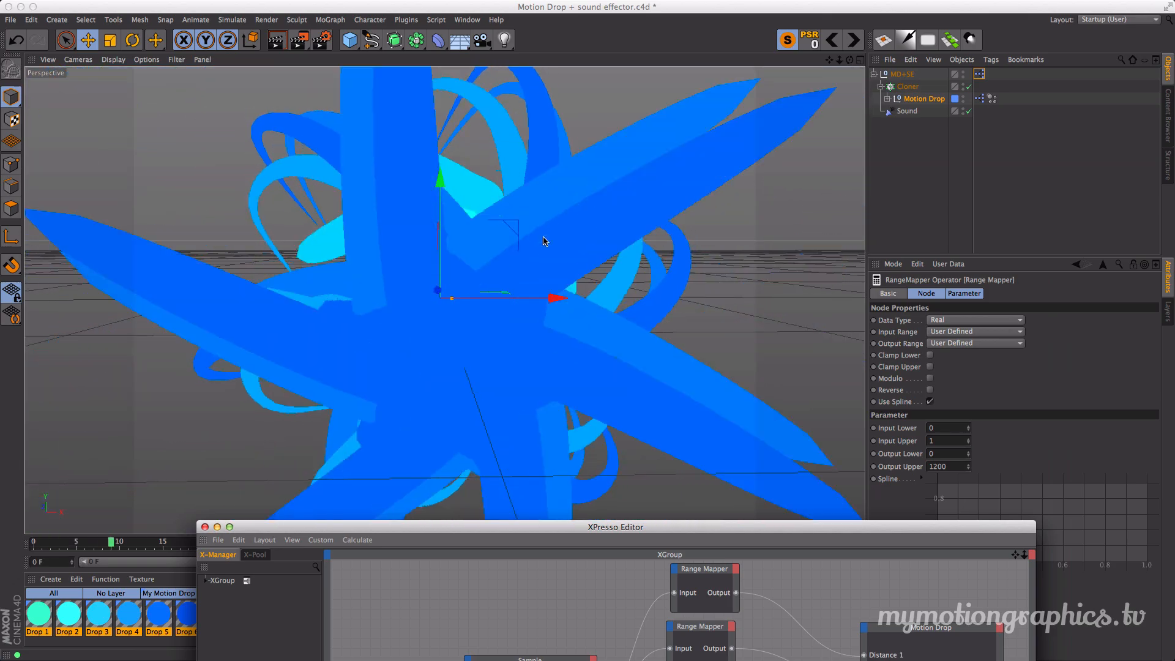
{"action": "left_click", "coordinate": [886, 467]}
{"action": "type", "text": "400"}
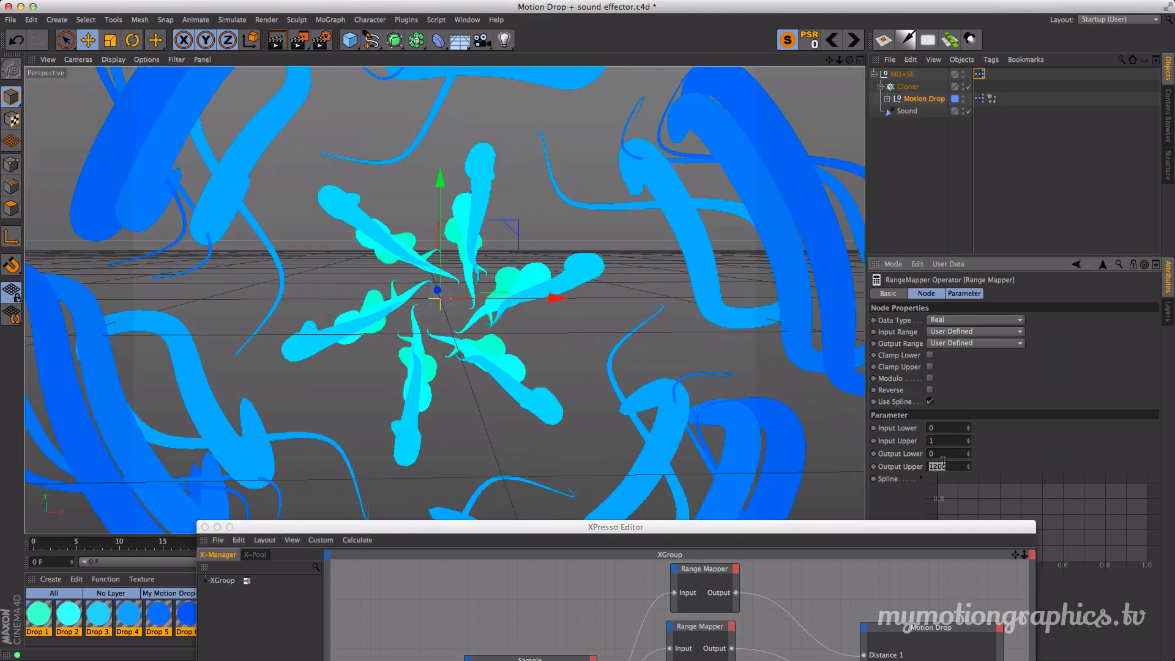
{"action": "key", "text": "Return"}
{"action": "type", "text": "4000"}
{"action": "key", "text": "Return"}
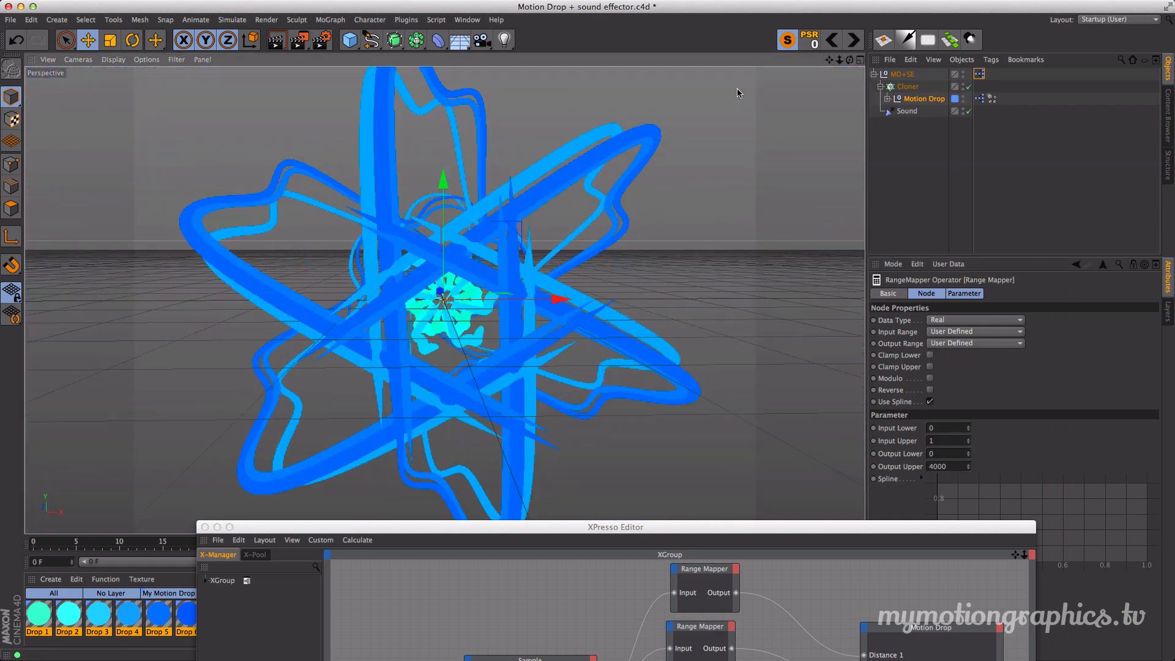
{"action": "key", "text": "shift+f"}
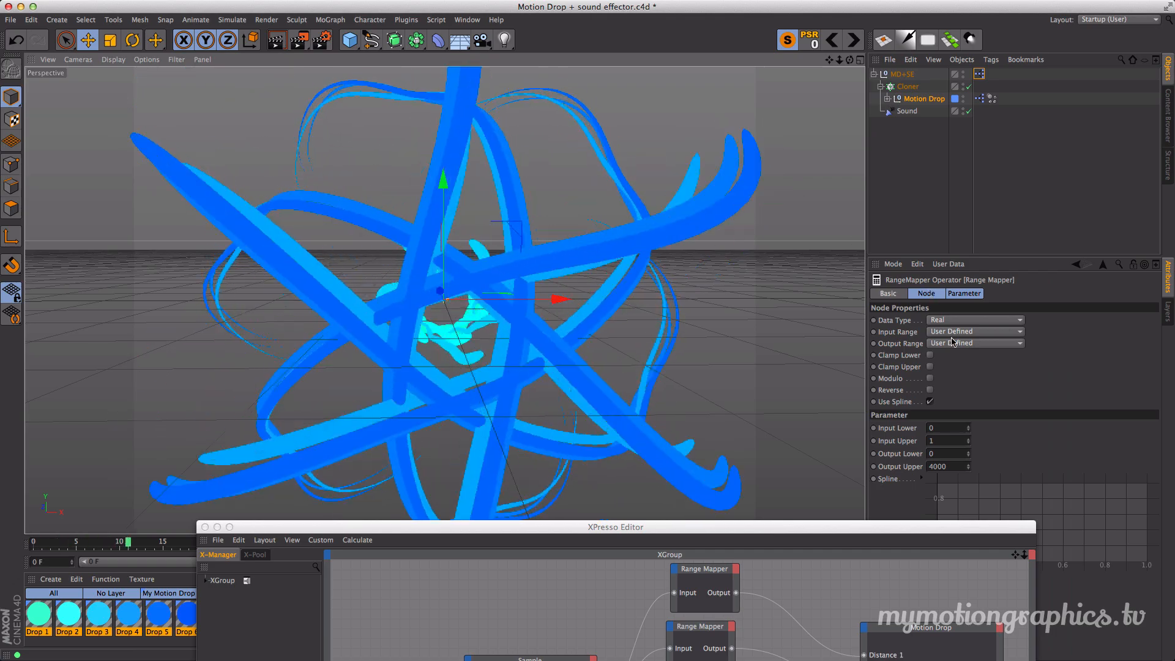
- Set the Output Upper of the Distance 4 Range Mapper to 600 and clear the XPresso Editor from the viewport
{"action": "left_click_drag", "start_coordinate": [954, 467], "coordinate": [889, 471]}
{"action": "type", "text": "6"}
{"action": "key", "text": "Return"}
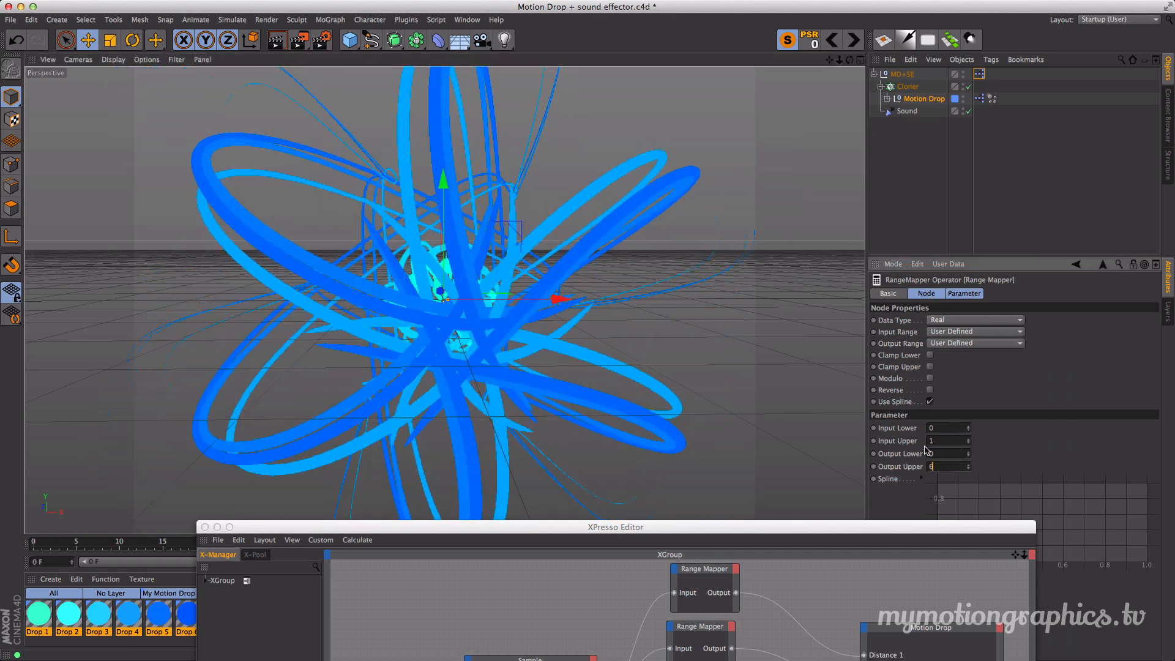
{"action": "type", "text": "00"}
{"action": "key", "text": "Return"}
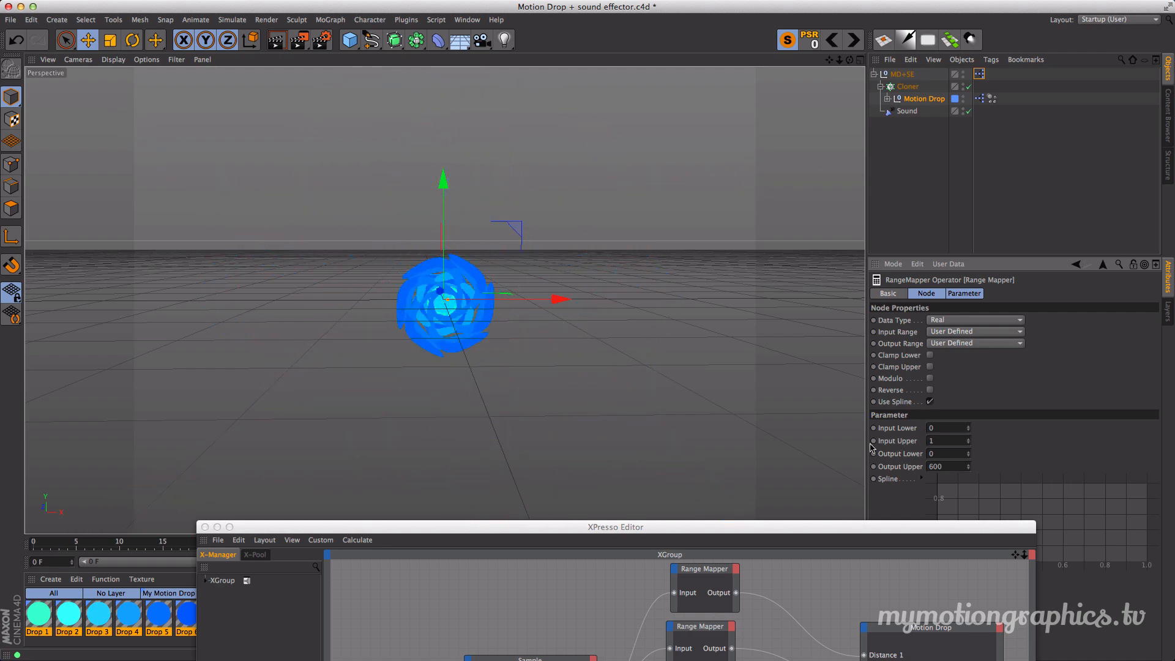
{"action": "left_click_drag", "start_coordinate": [701, 529], "coordinate": [691, 655]}
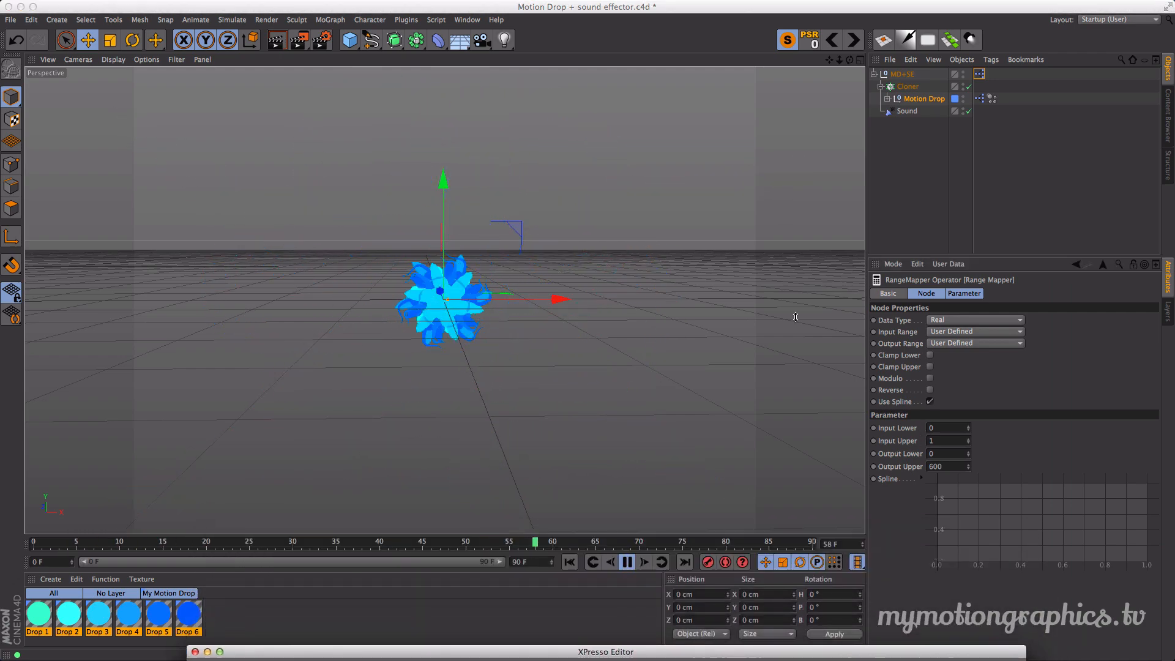
{"action": "left_click", "coordinate": [841, 63]}
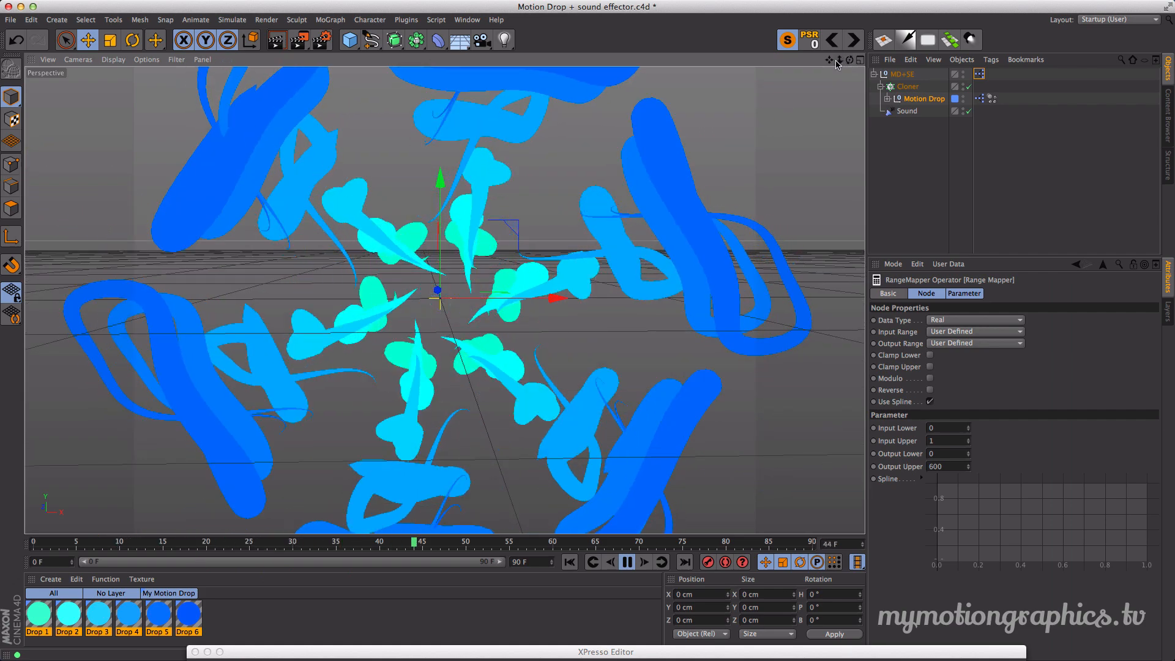
- Vary Motion Drop's generator seeds, setting Seed 1 to 108, Seed 2 to 23, Seed 3 to 25, Seed 4 to 5 and Seed 5 to 22
{"action": "left_click", "coordinate": [918, 100]}
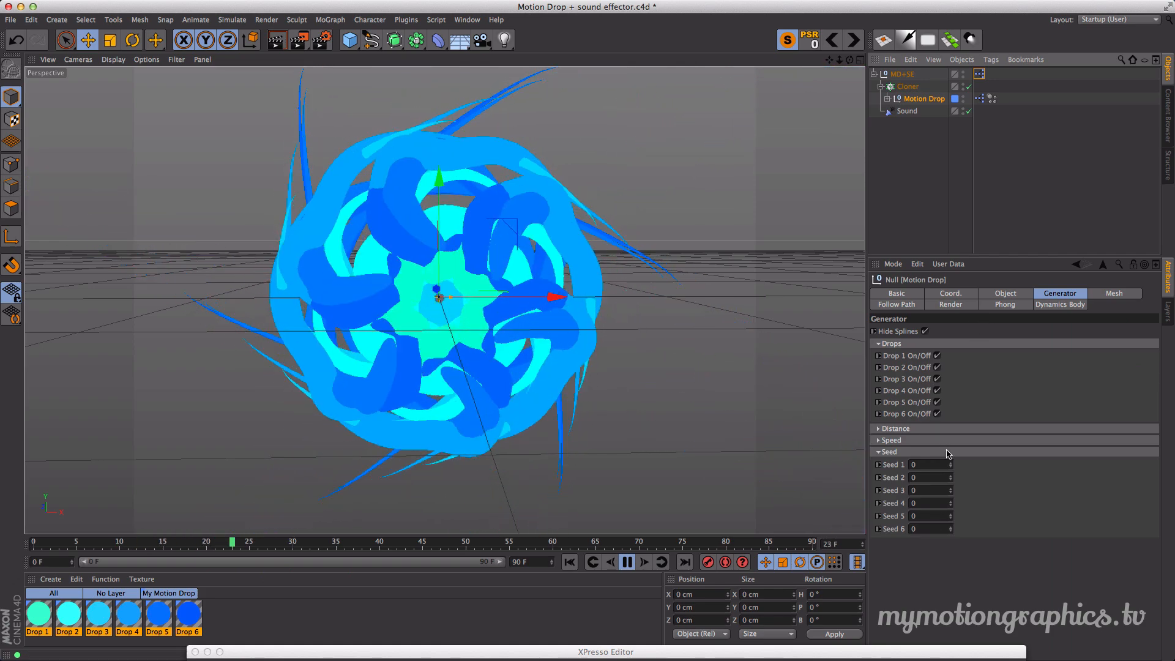
{"action": "left_click_drag", "start_coordinate": [951, 465], "coordinate": [951, 499]}
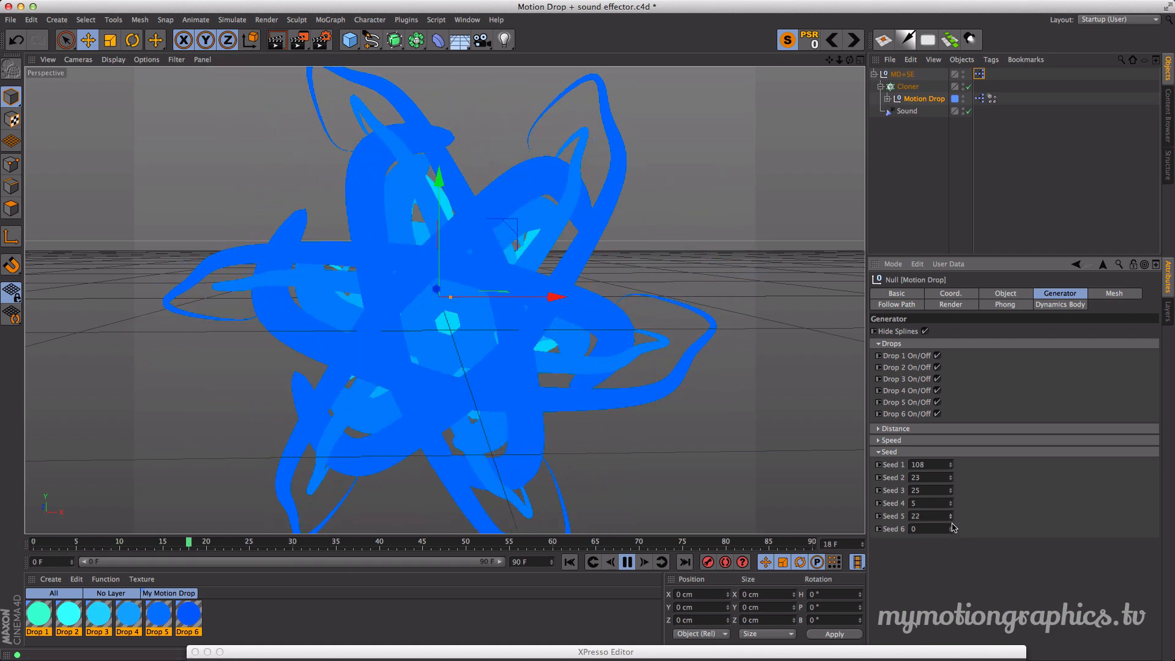
- Raise Motion Drop's Speed 1 to 0.7 and its Speed 2 and Speed 3 to 0.6
{"action": "left_click", "coordinate": [909, 441]}
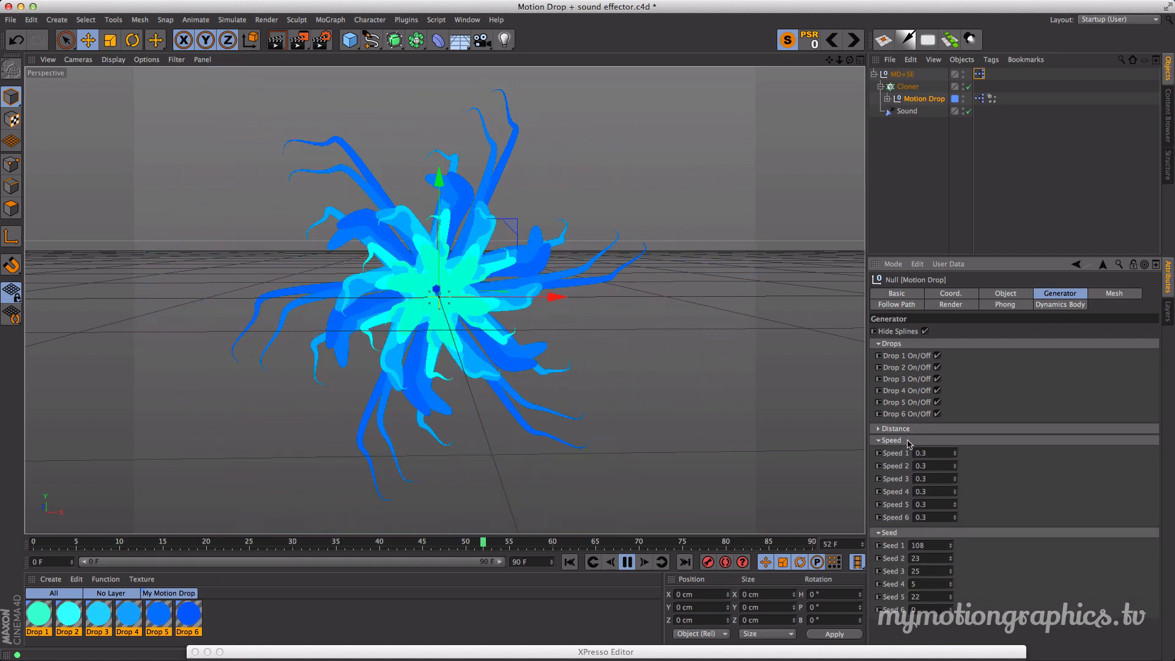
{"action": "left_click", "coordinate": [957, 452]}
{"action": "left_click", "coordinate": [956, 452]}
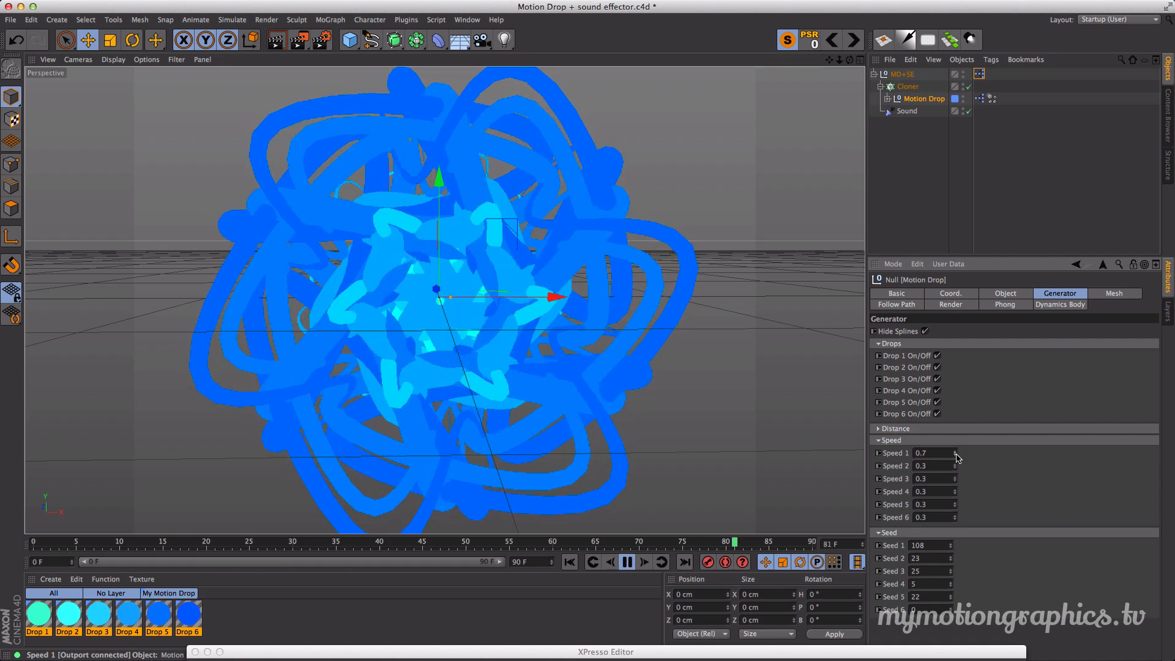
{"action": "left_click", "coordinate": [956, 464]}
{"action": "left_click", "coordinate": [956, 464]}
{"action": "left_click", "coordinate": [956, 464]}
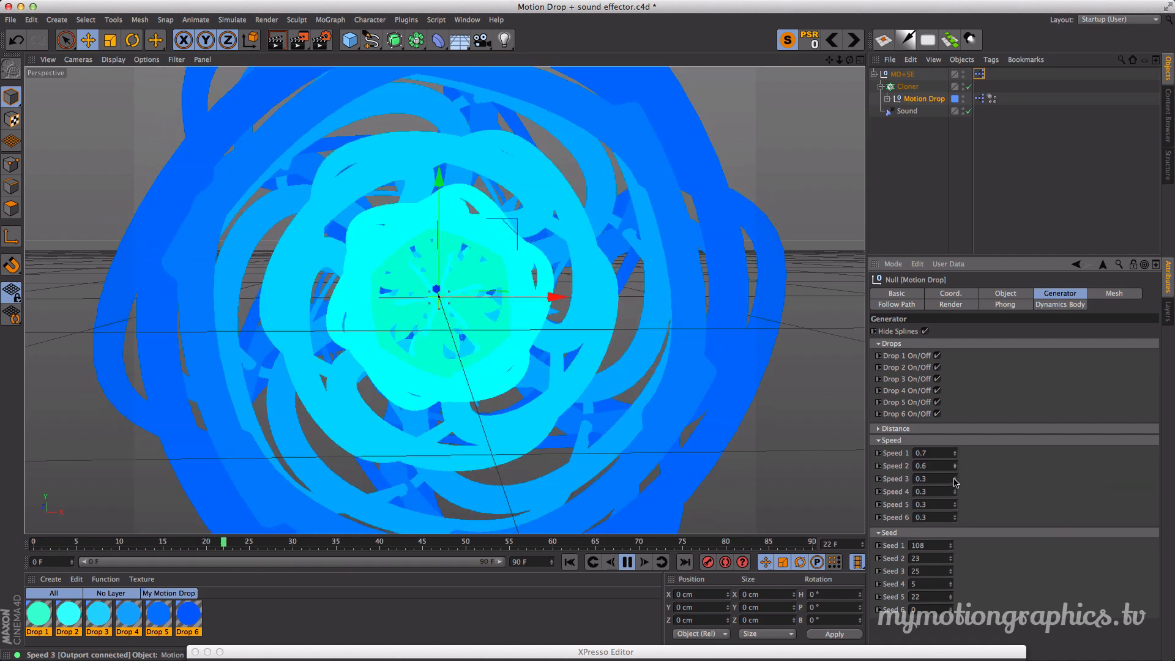
{"action": "left_click", "coordinate": [957, 477]}
{"action": "left_click", "coordinate": [956, 477]}
{"action": "left_click", "coordinate": [957, 477]}
- Raise Motion Drop's Speed 4 to 0.6 and its Speed 5 and Speed 6 to 0.5
{"action": "left_click", "coordinate": [955, 490]}
{"action": "left_click", "coordinate": [956, 490]}
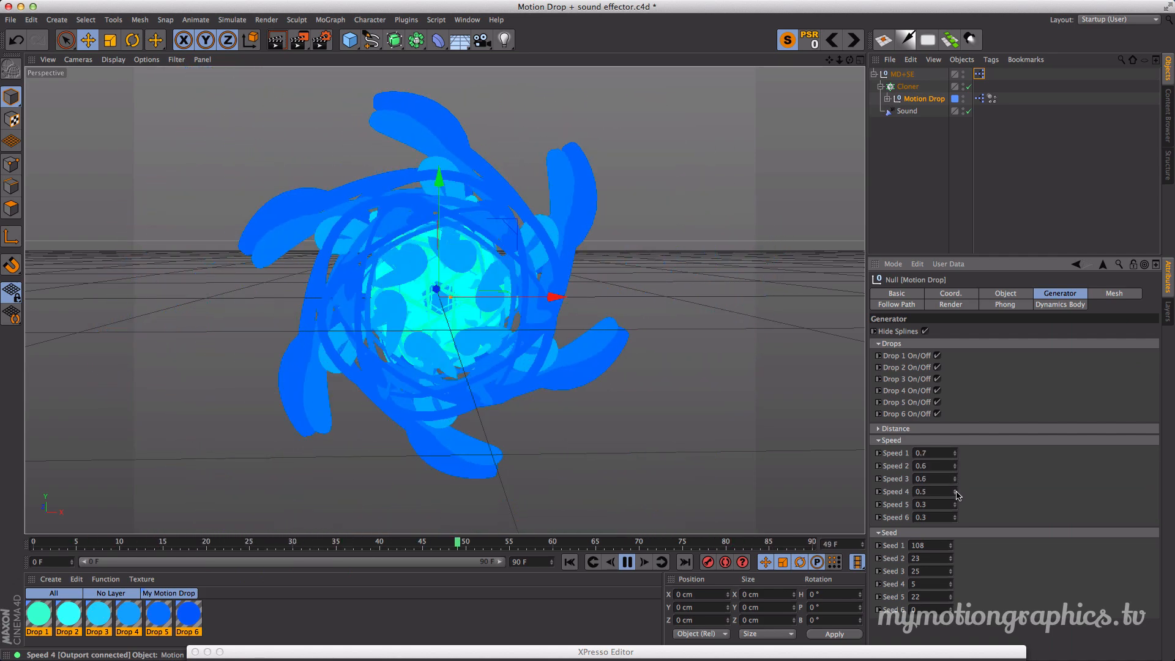
{"action": "left_click", "coordinate": [955, 490]}
{"action": "left_click", "coordinate": [956, 503]}
{"action": "left_click", "coordinate": [956, 502]}
{"action": "left_click", "coordinate": [956, 515]}
{"action": "left_click", "coordinate": [956, 516]}
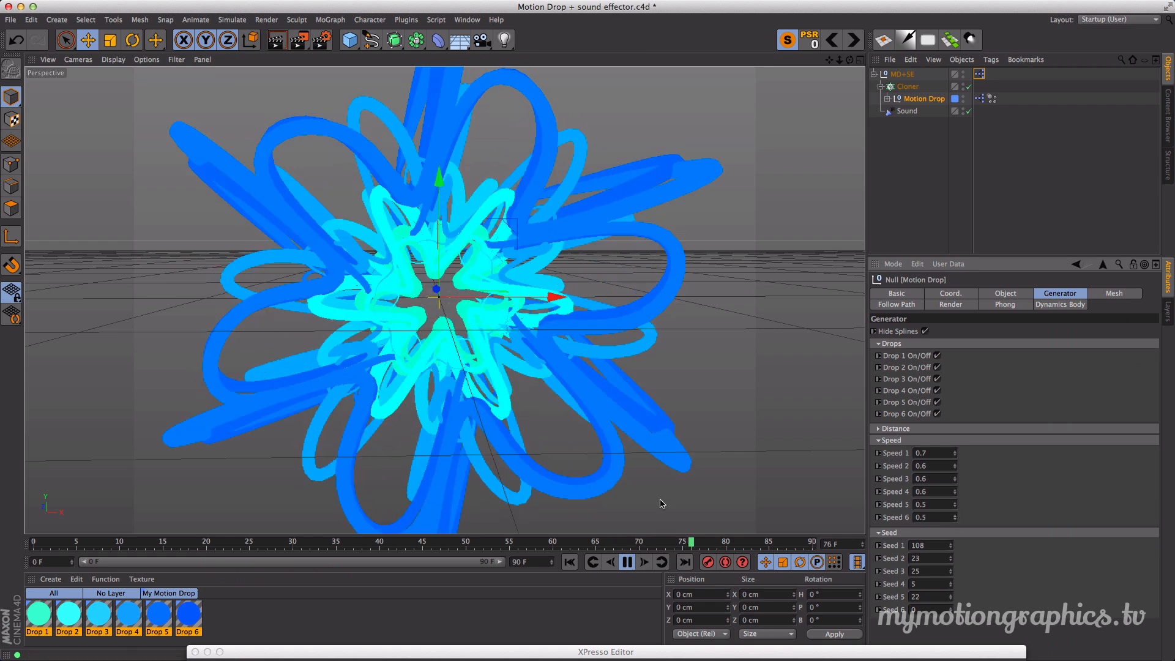
- Return to the first frame, set the project's end frame to 300 and extend the preview range to the full timeline
{"action": "left_click", "coordinate": [570, 562]}
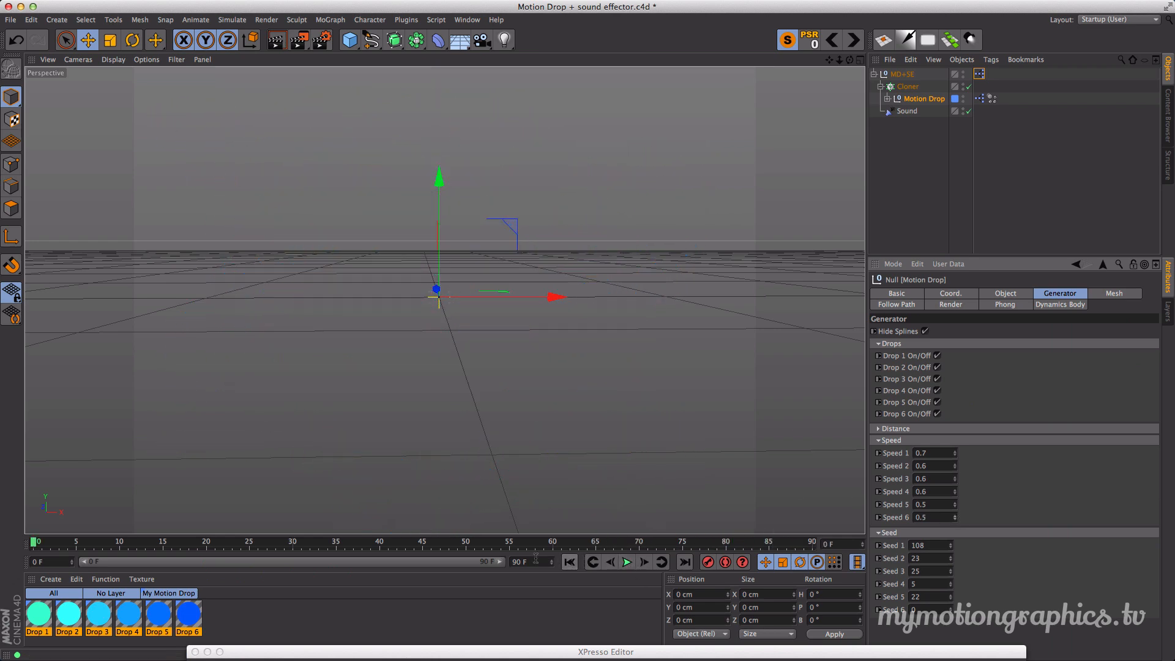
{"action": "left_click_drag", "start_coordinate": [536, 559], "coordinate": [475, 563]}
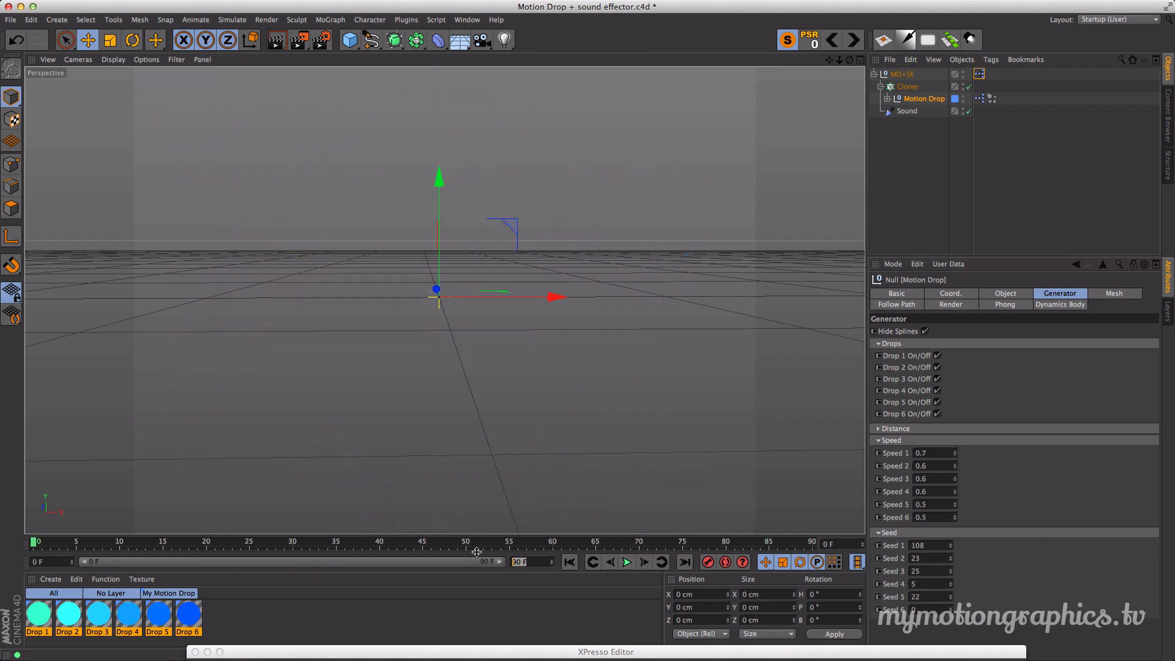
{"action": "key", "text": "Return"}
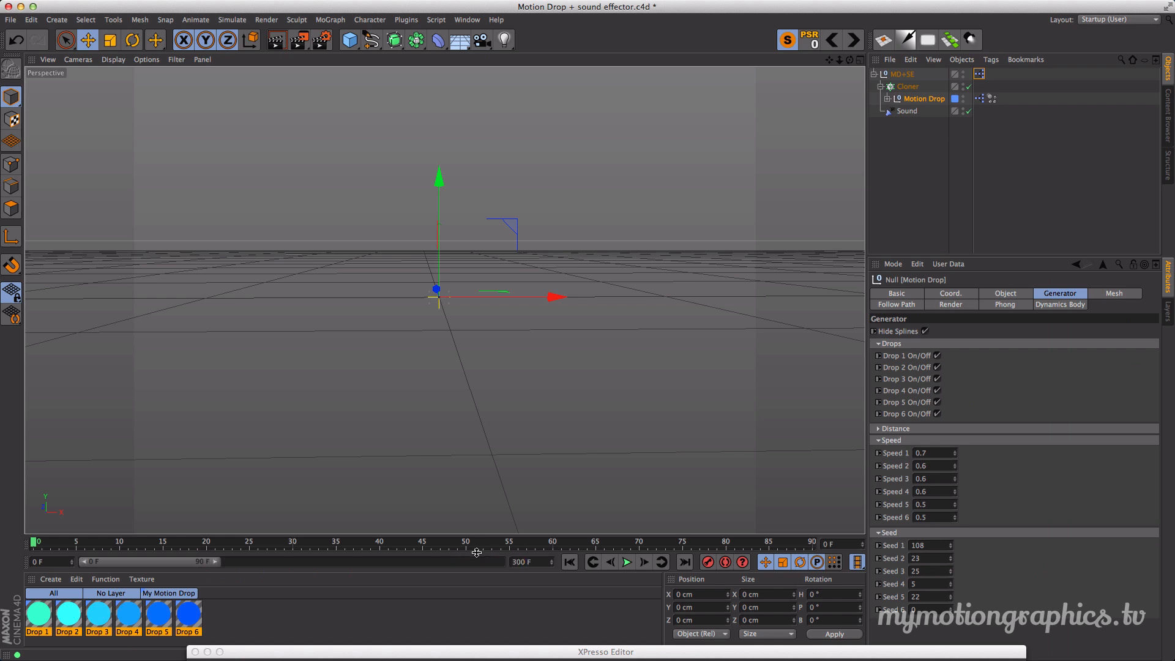
{"action": "double_click", "coordinate": [192, 569]}
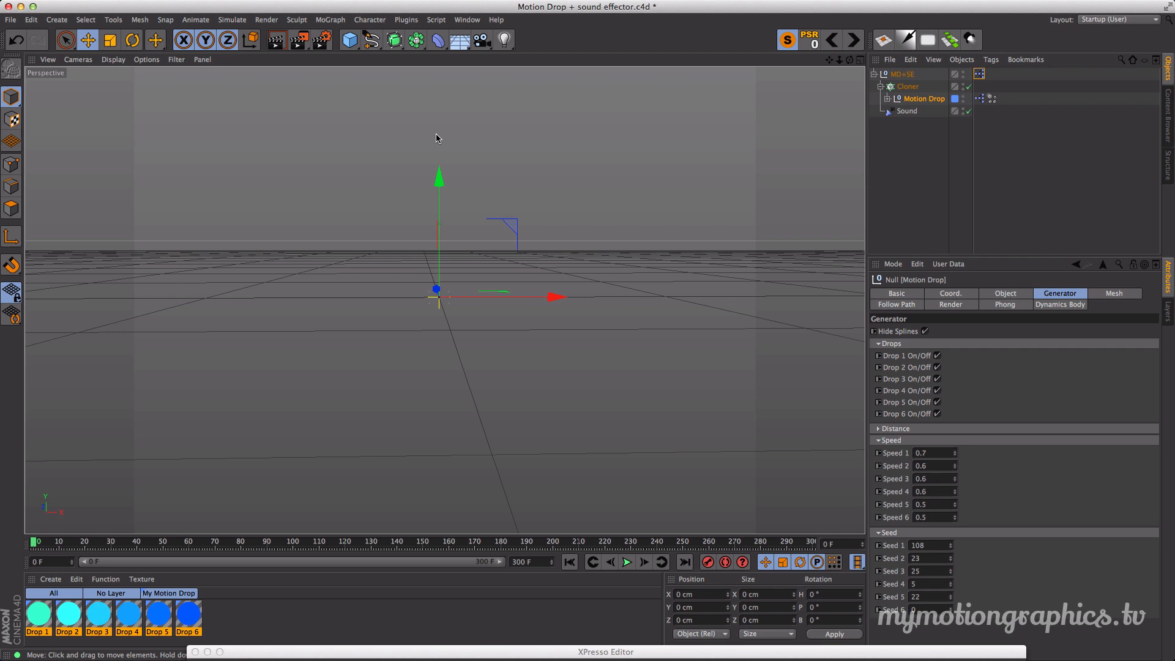
- Set the render output size to 1920 × 1080 pixels and lock its ratio
{"action": "left_click", "coordinate": [325, 45]}
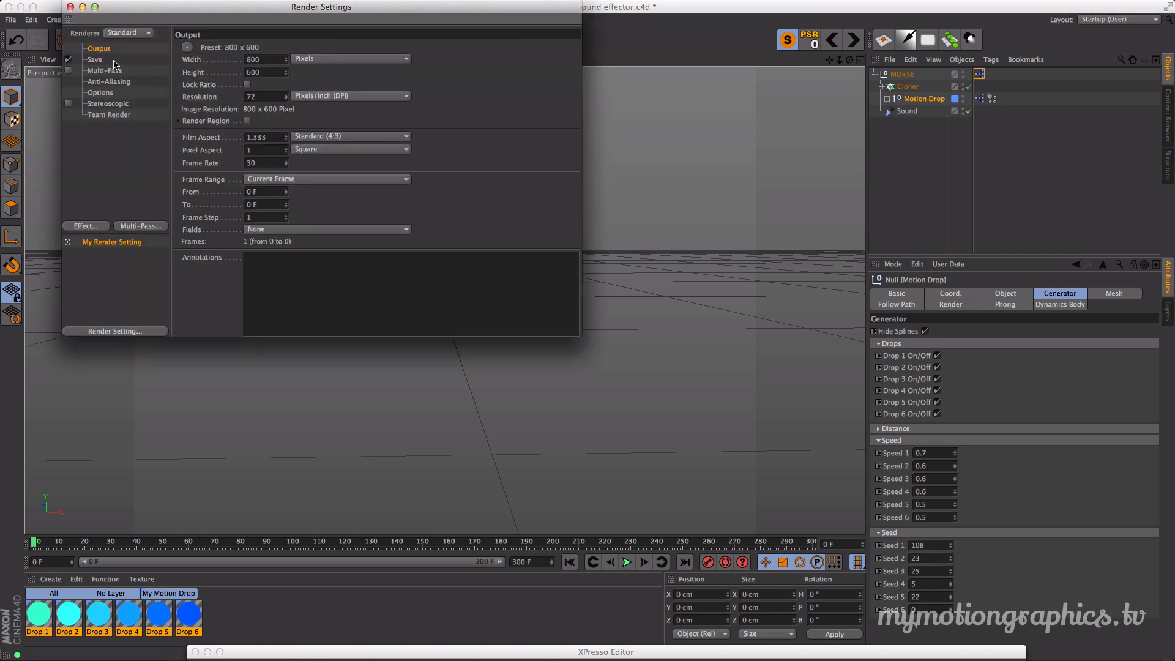
{"action": "left_click_drag", "start_coordinate": [153, 10], "coordinate": [223, 94]}
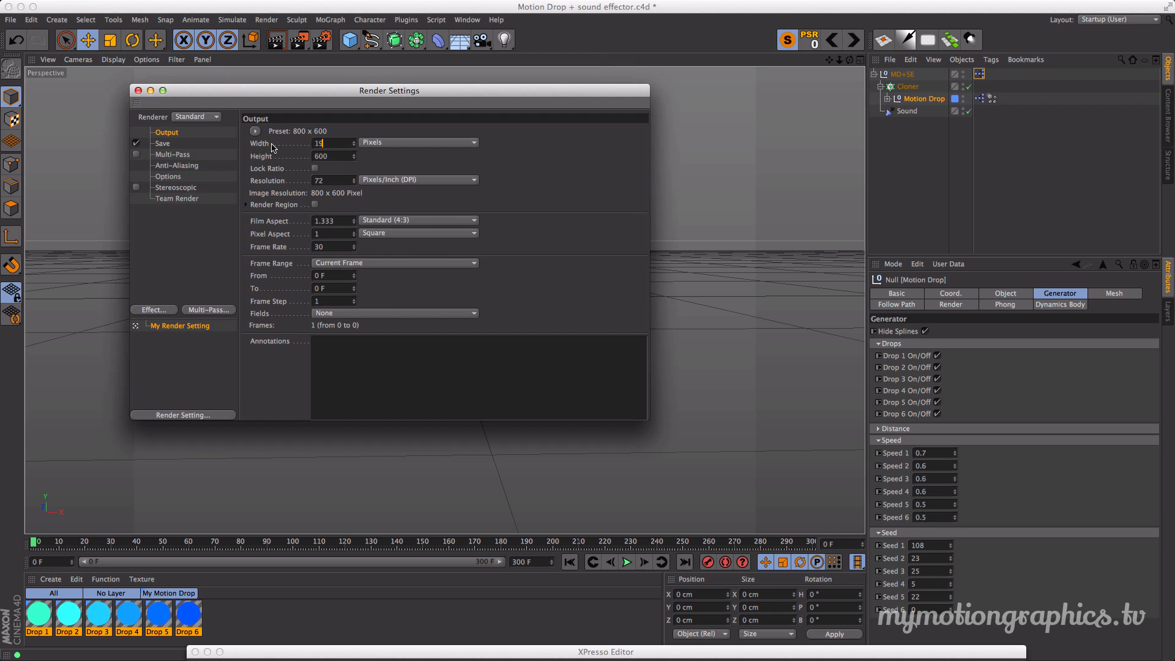
{"action": "key", "text": "Tab"}
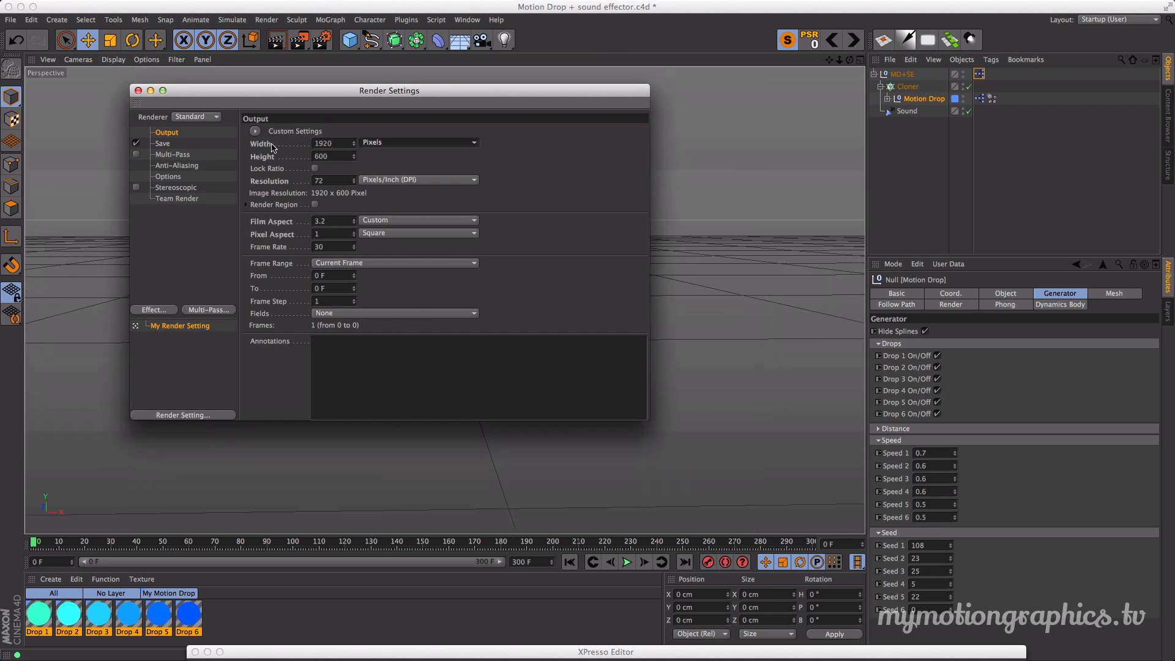
{"action": "type", "text": "108"}
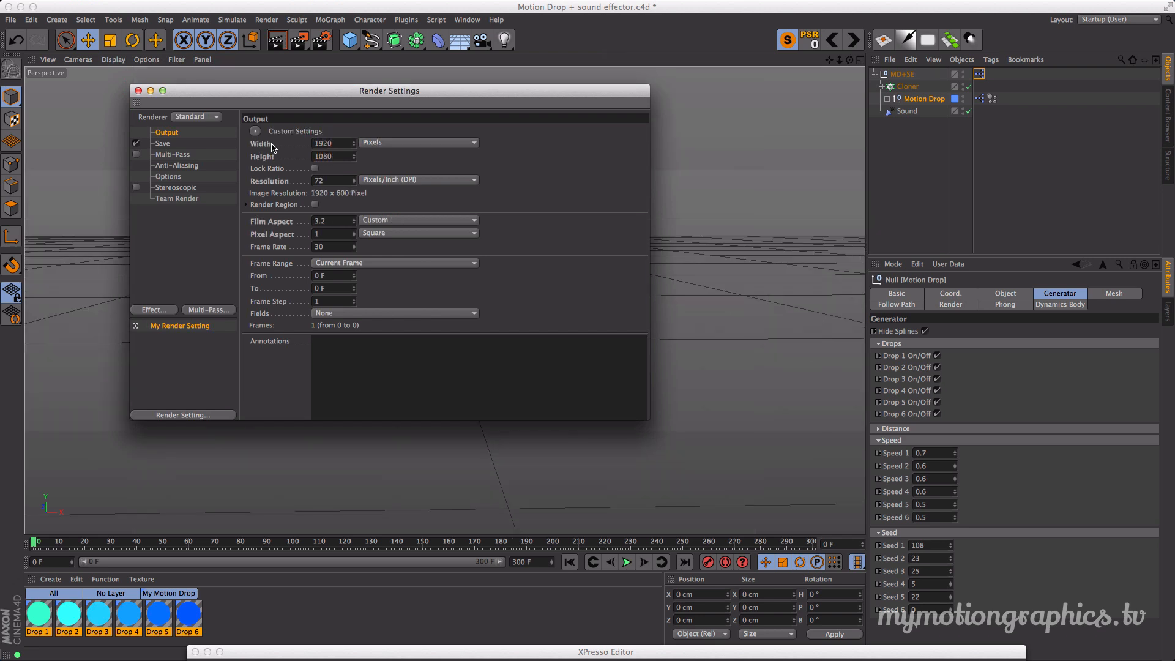
{"action": "type", "text": "0"}
{"action": "left_click", "coordinate": [315, 169]}
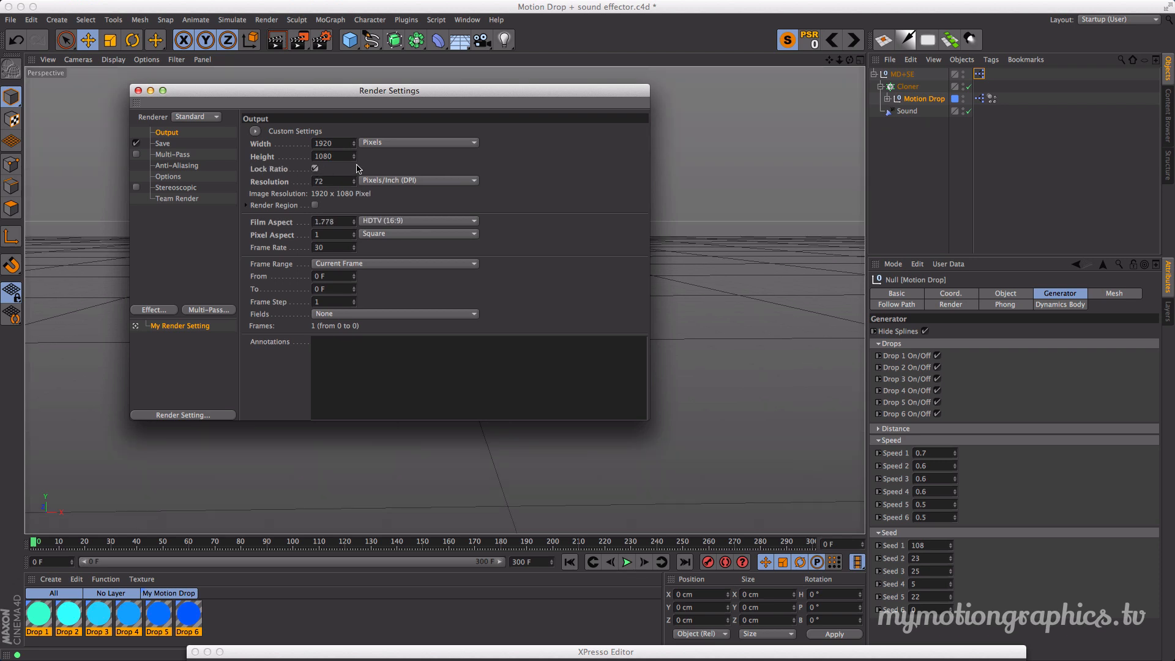
- Set the render frame rate to 29.97 and the frame range to All Frames
{"action": "double_click", "coordinate": [348, 248]}
{"action": "left_click", "coordinate": [340, 265]}
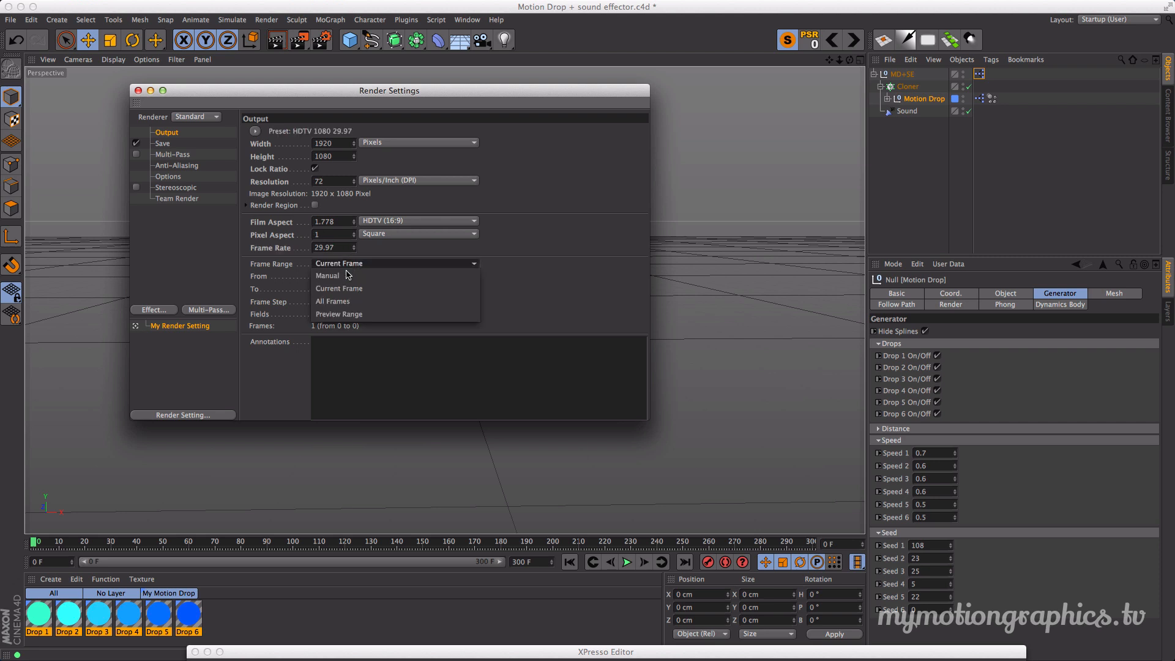
{"action": "left_click", "coordinate": [348, 304]}
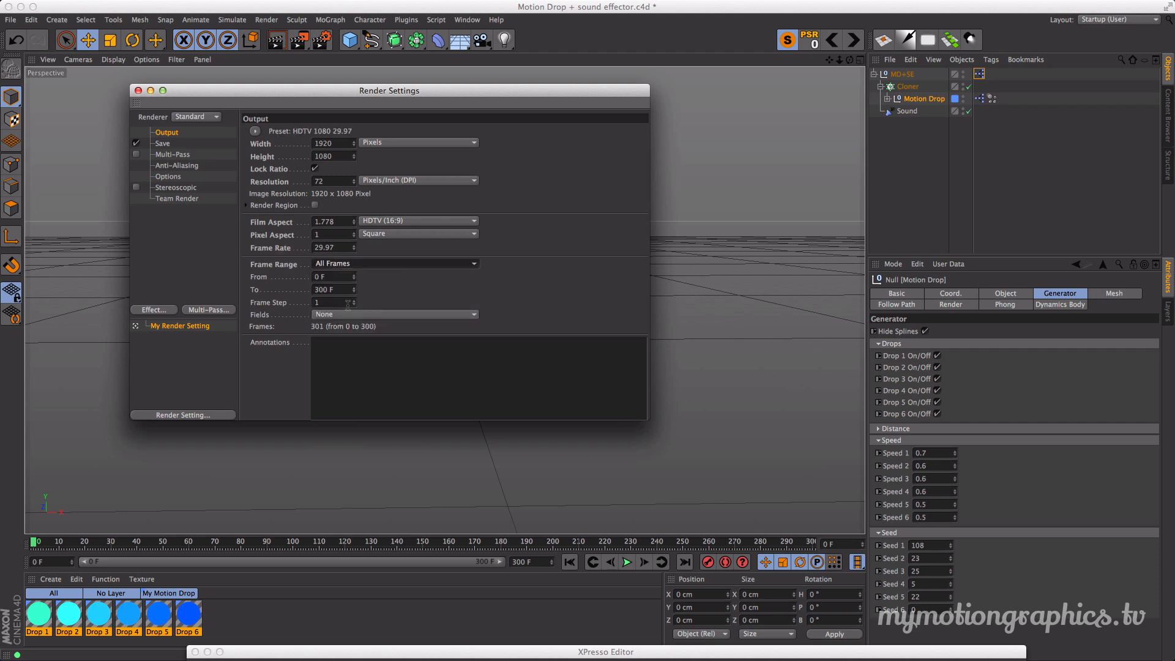
- Set the render anti-aliasing to Best and close the render settings
{"action": "left_click", "coordinate": [182, 167]}
{"action": "left_click", "coordinate": [347, 136]}
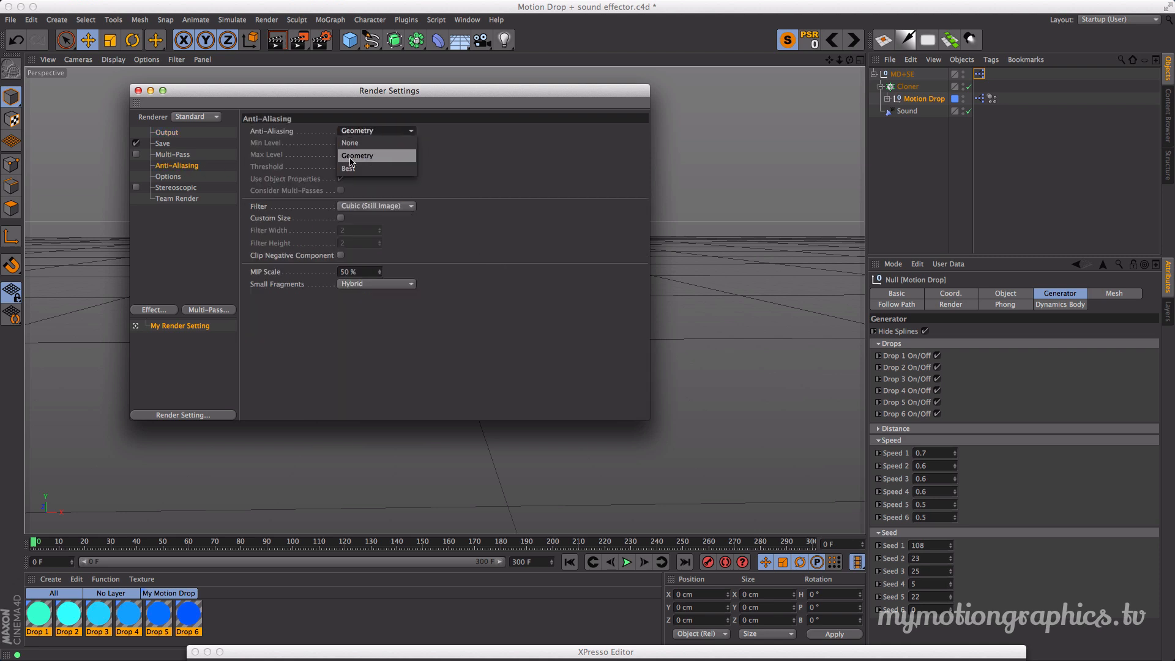
{"action": "left_click", "coordinate": [349, 168]}
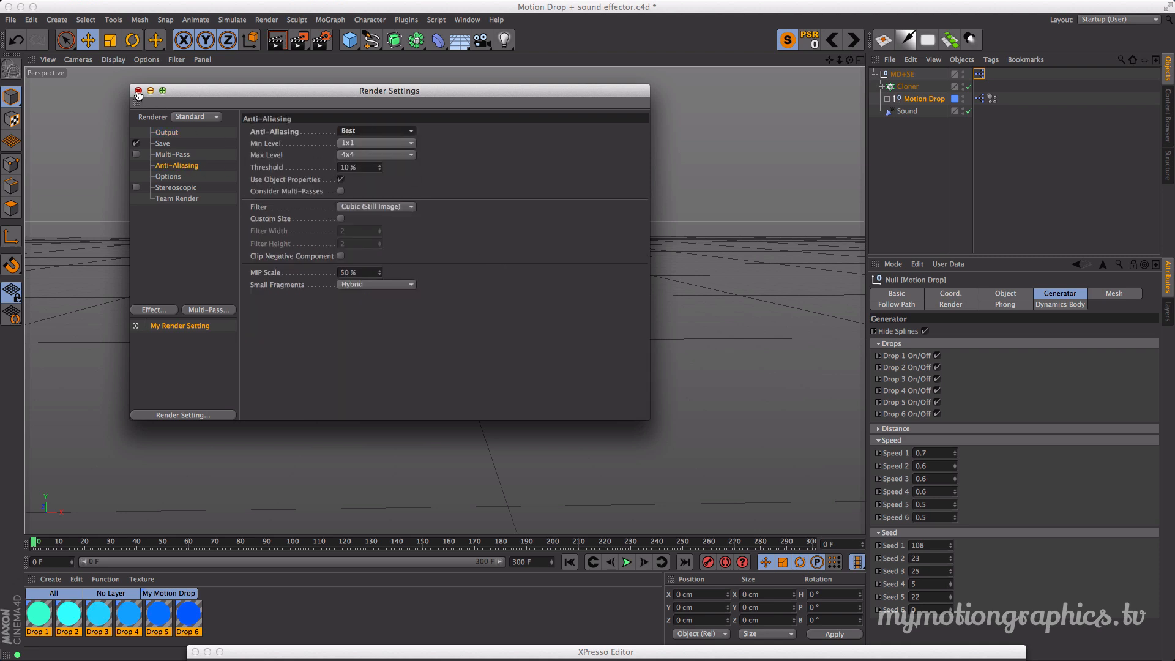
{"action": "left_click", "coordinate": [139, 91]}
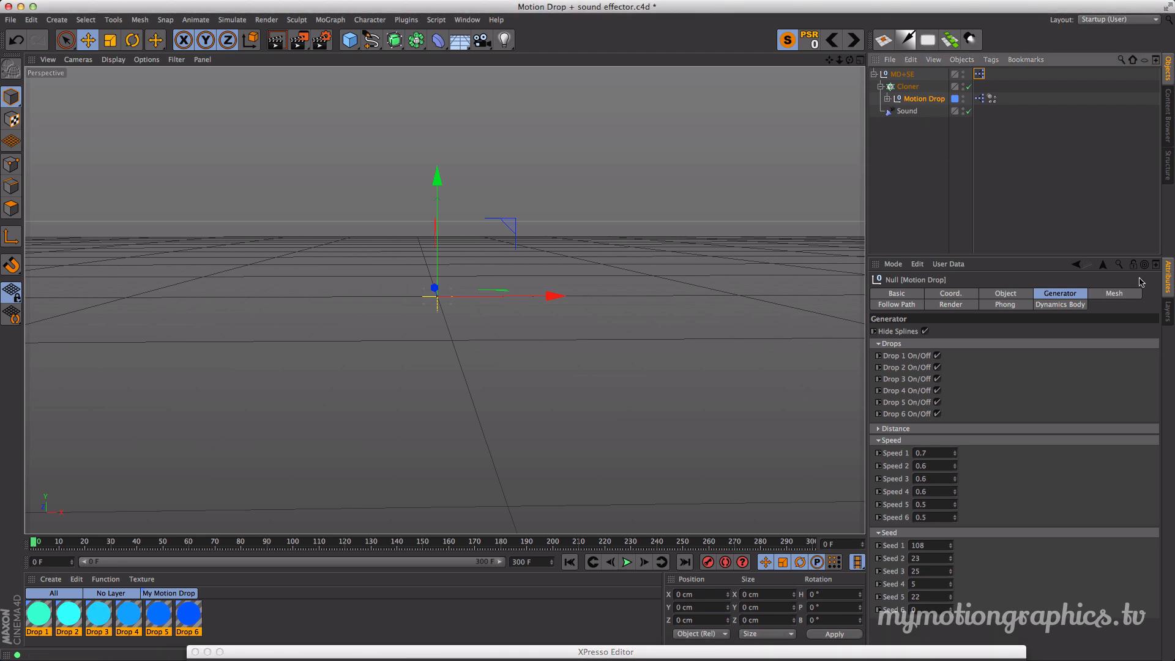
- Set the mesh resolution of the Motion Drop object to 91%
{"action": "left_click", "coordinate": [1114, 293]}
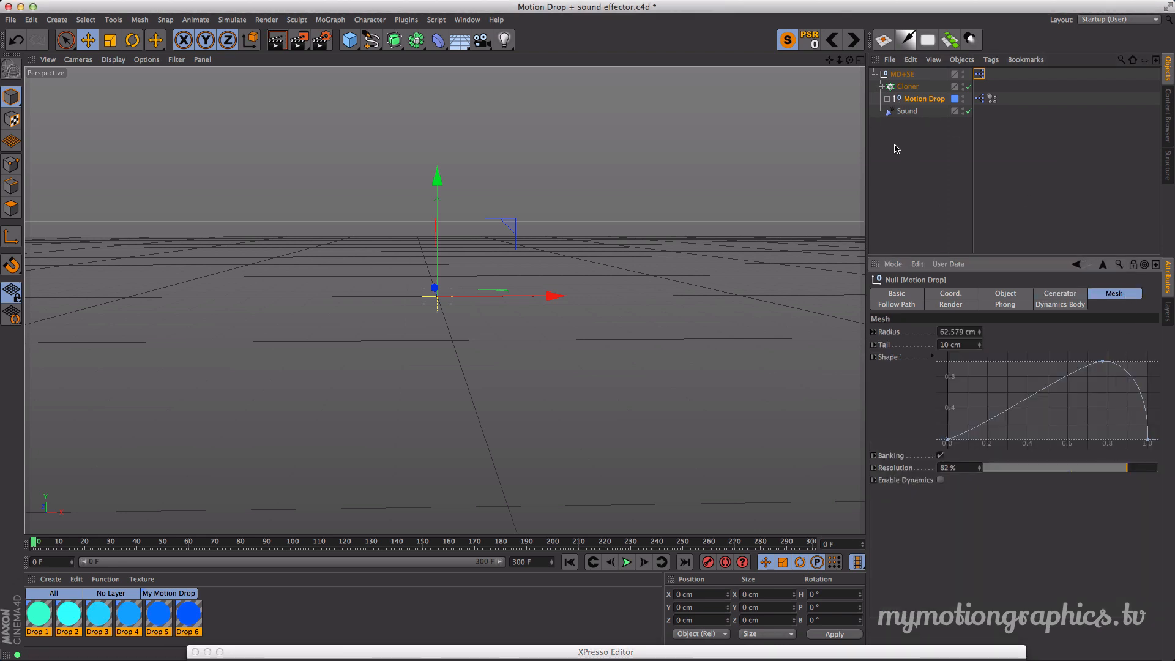
{"action": "left_click", "coordinate": [1144, 467]}
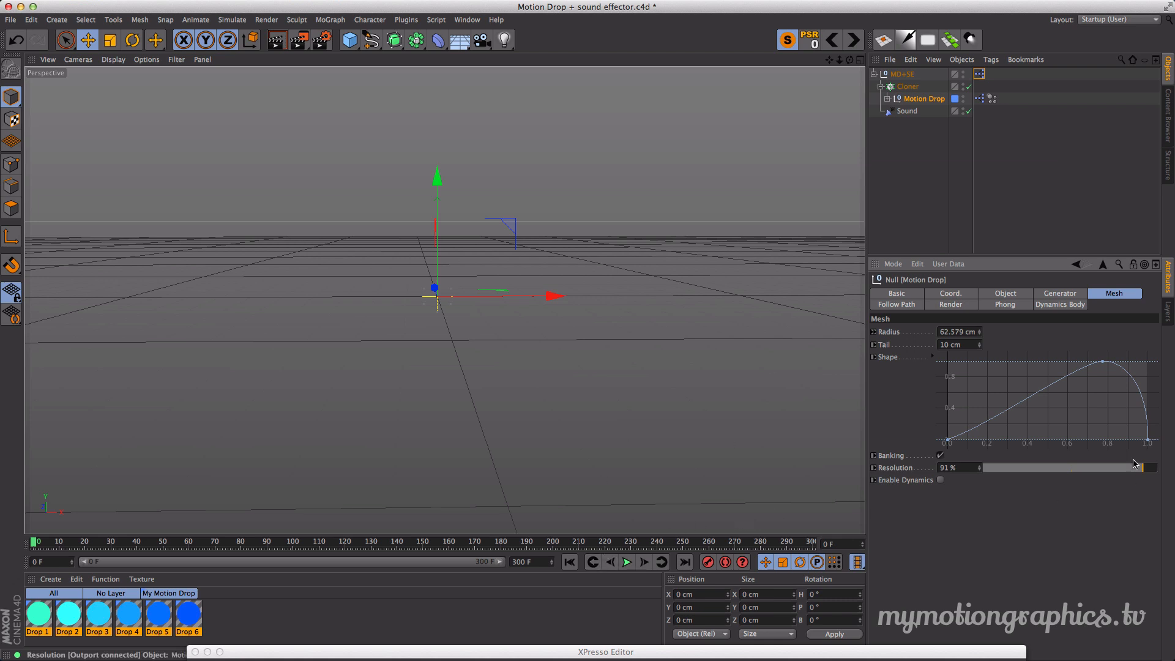
- Add a Target Camera to the scene
{"action": "left_click_drag", "start_coordinate": [839, 60], "coordinate": [826, 60]}
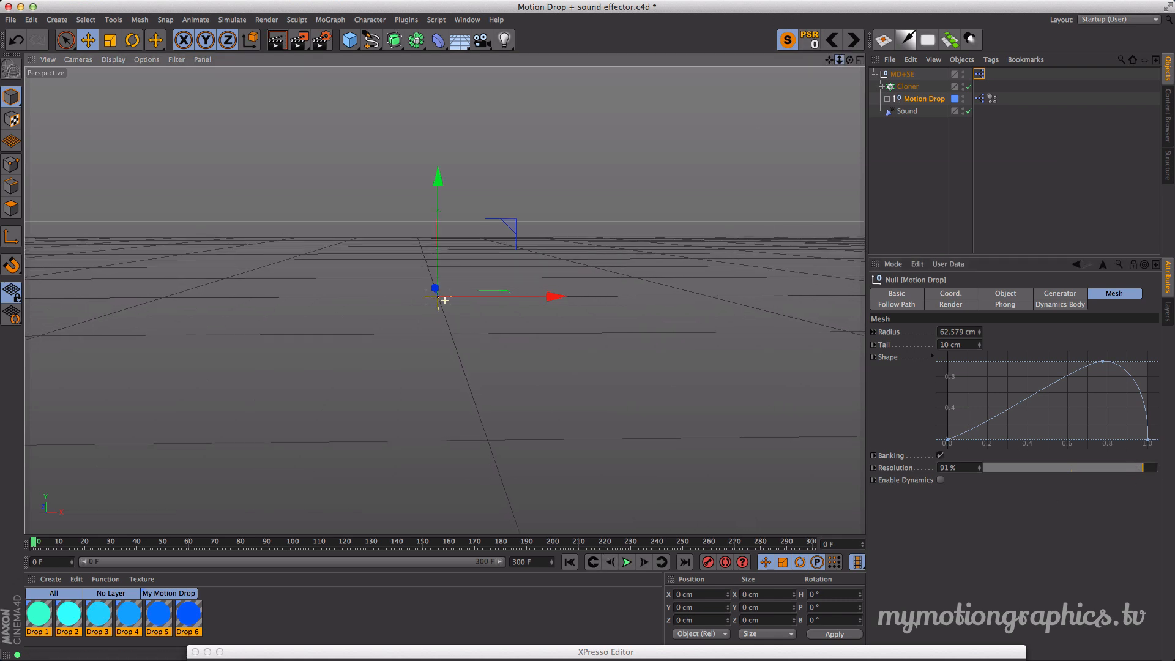
{"action": "left_click", "coordinate": [483, 47]}
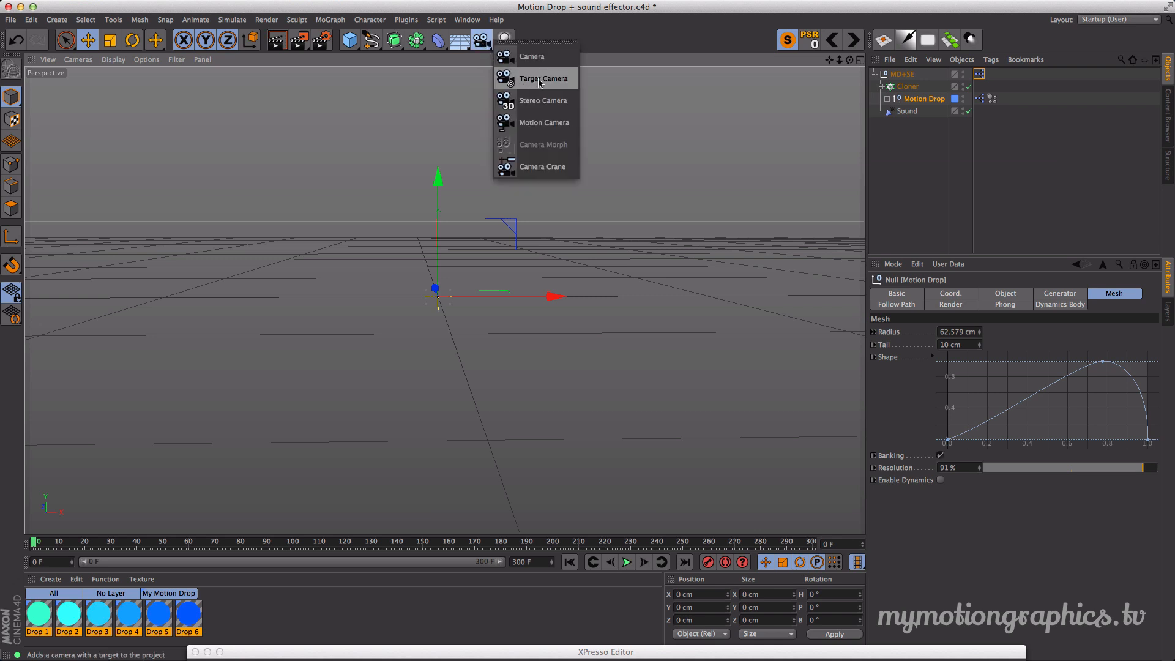
{"action": "left_click", "coordinate": [540, 80]}
- Set the new camera's X, Y and Z positions to 0 cm
{"action": "left_click_drag", "start_coordinate": [839, 60], "coordinate": [783, 80]}
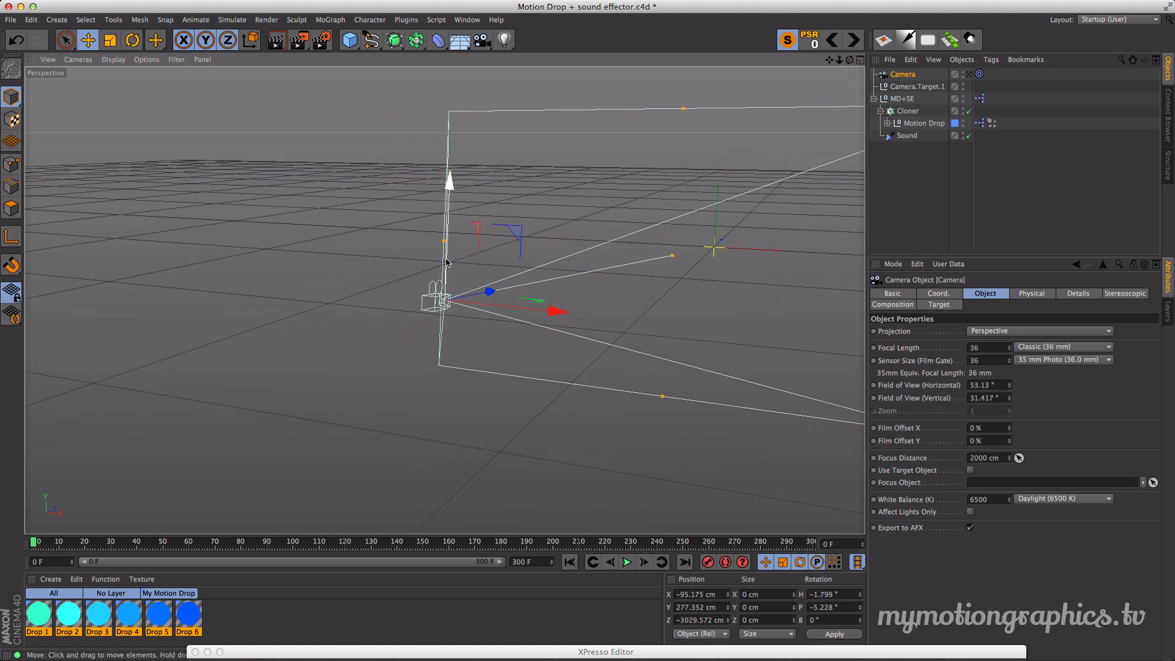
{"action": "left_click", "coordinate": [697, 594]}
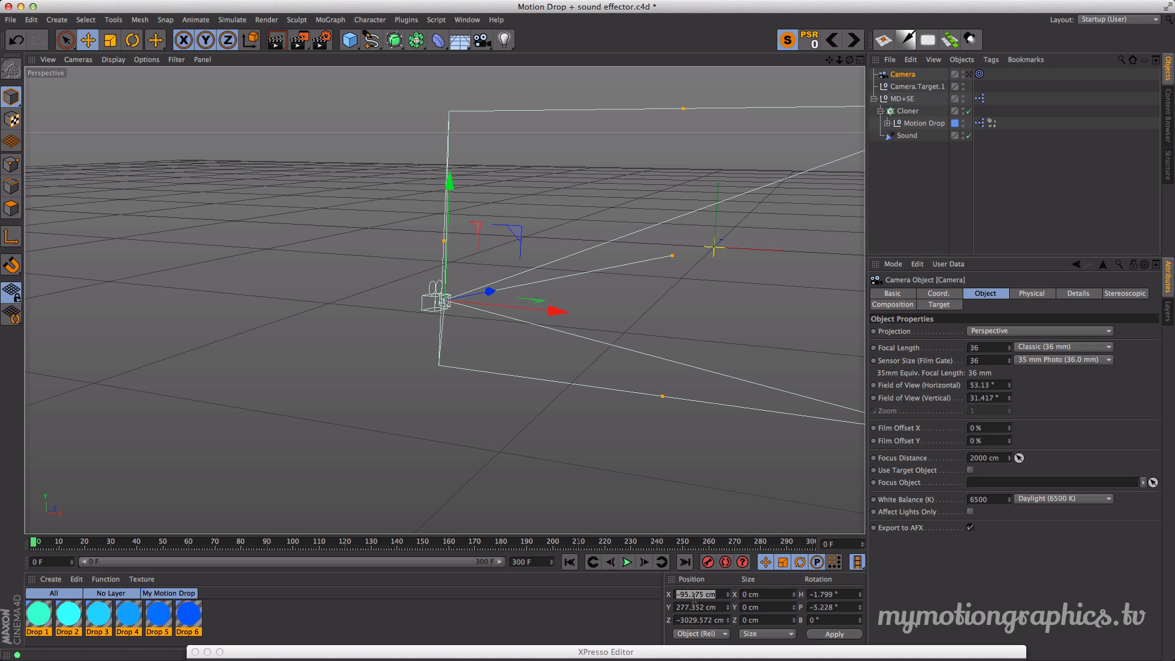
{"action": "type", "text": "0"}
{"action": "key", "text": "Tab"}
{"action": "type", "text": "0"}
{"action": "key", "text": "Tab"}
{"action": "type", "text": "0"}
{"action": "key", "text": "Tab"}
{"action": "key", "text": "Return"}
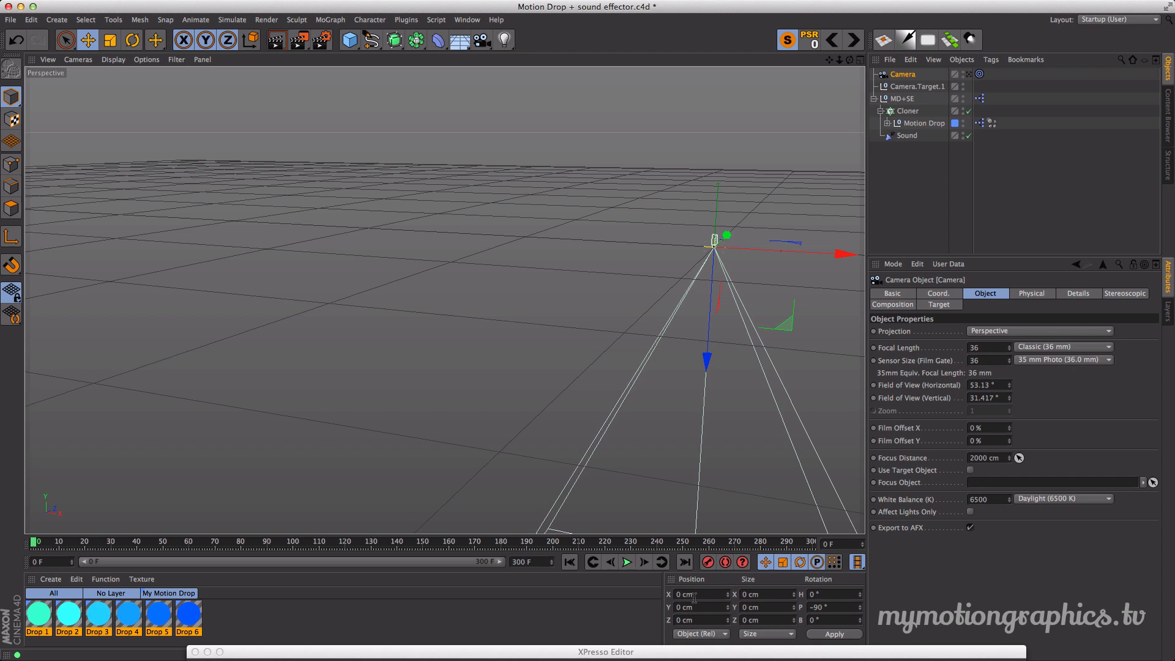
- Pull the camera back along the Z axis to about -1548 cm and preview the animation until about frame 23
{"action": "left_click_drag", "start_coordinate": [850, 61], "coordinate": [619, 101]}
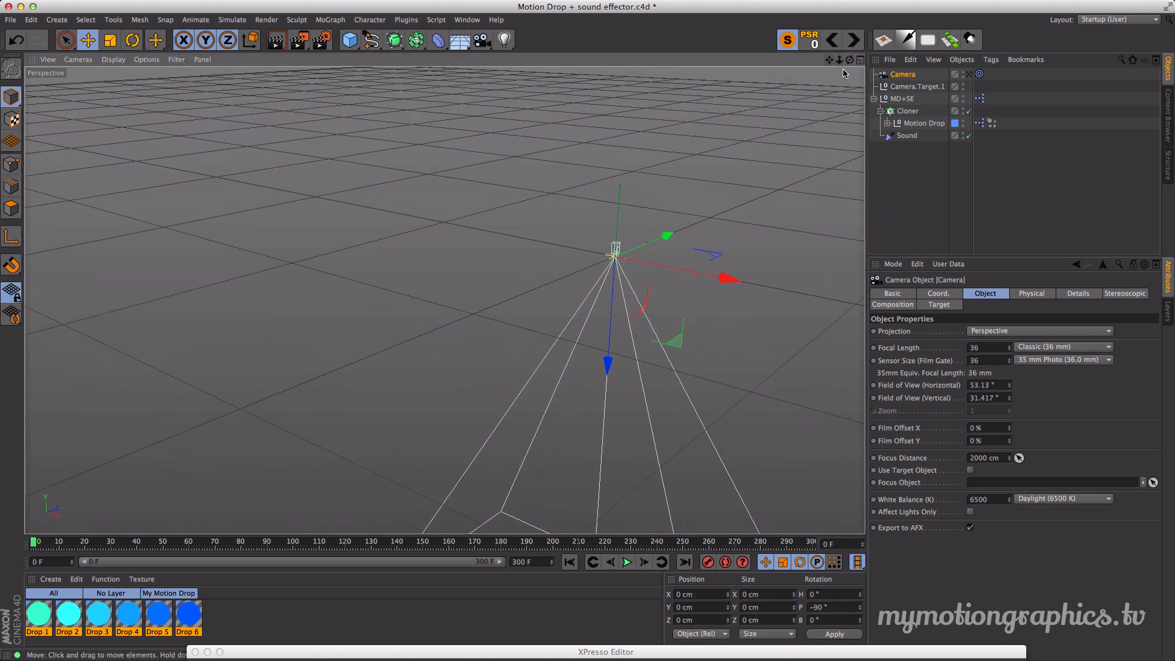
{"action": "left_click_drag", "start_coordinate": [667, 236], "coordinate": [525, 457]}
{"action": "left_click", "coordinate": [628, 562]}
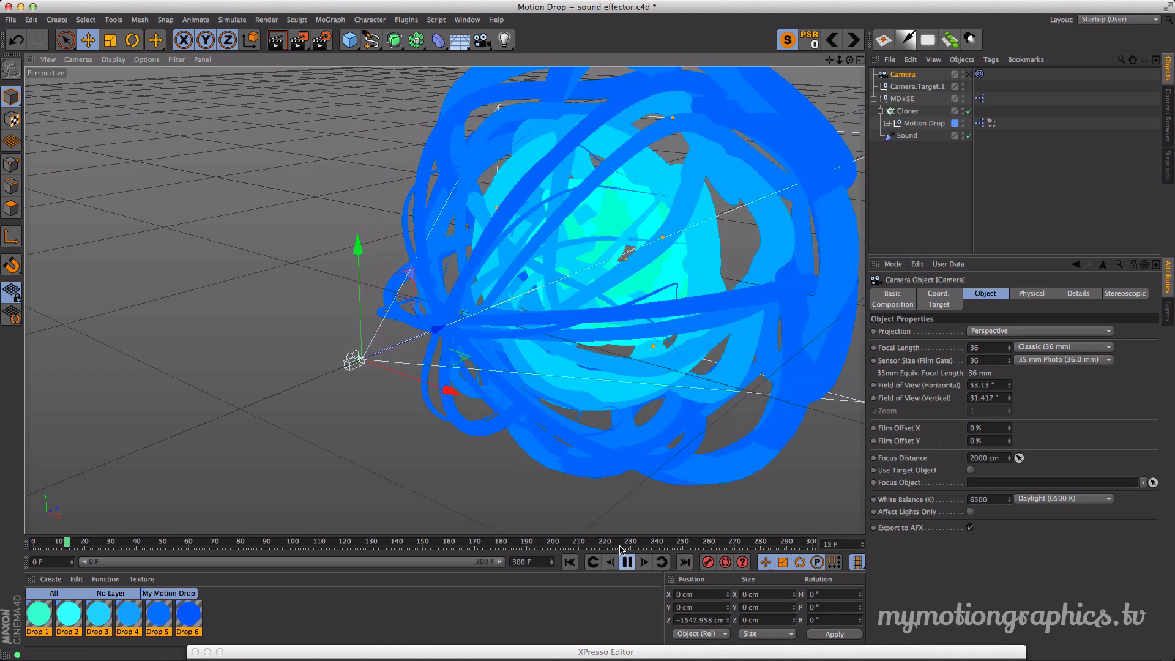
{"action": "left_click", "coordinate": [627, 562]}
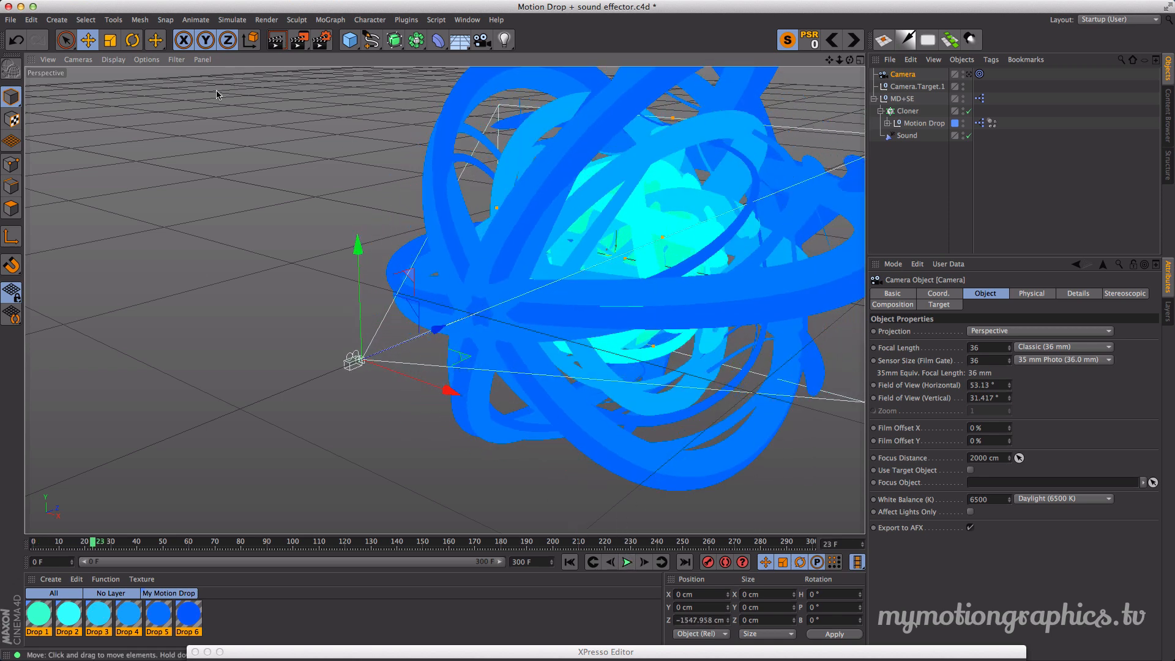
- Switch the perspective view to look through the new Camera
{"action": "left_click", "coordinate": [85, 61]}
{"action": "mouse_move", "coordinate": [98, 89]}
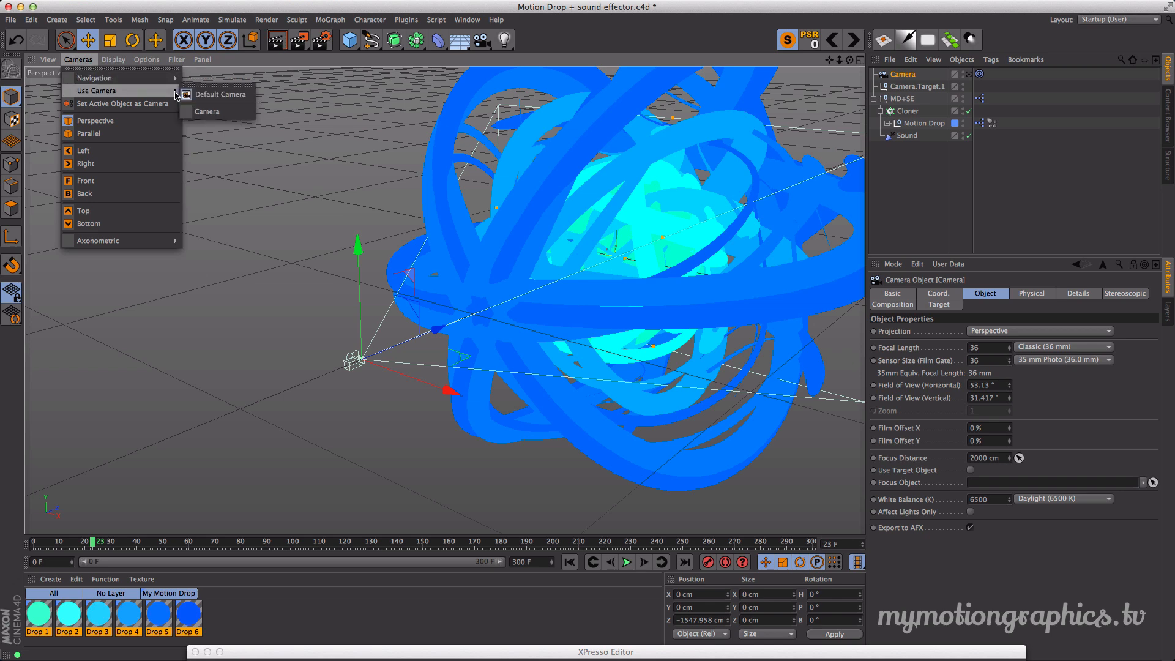
{"action": "left_click", "coordinate": [207, 112]}
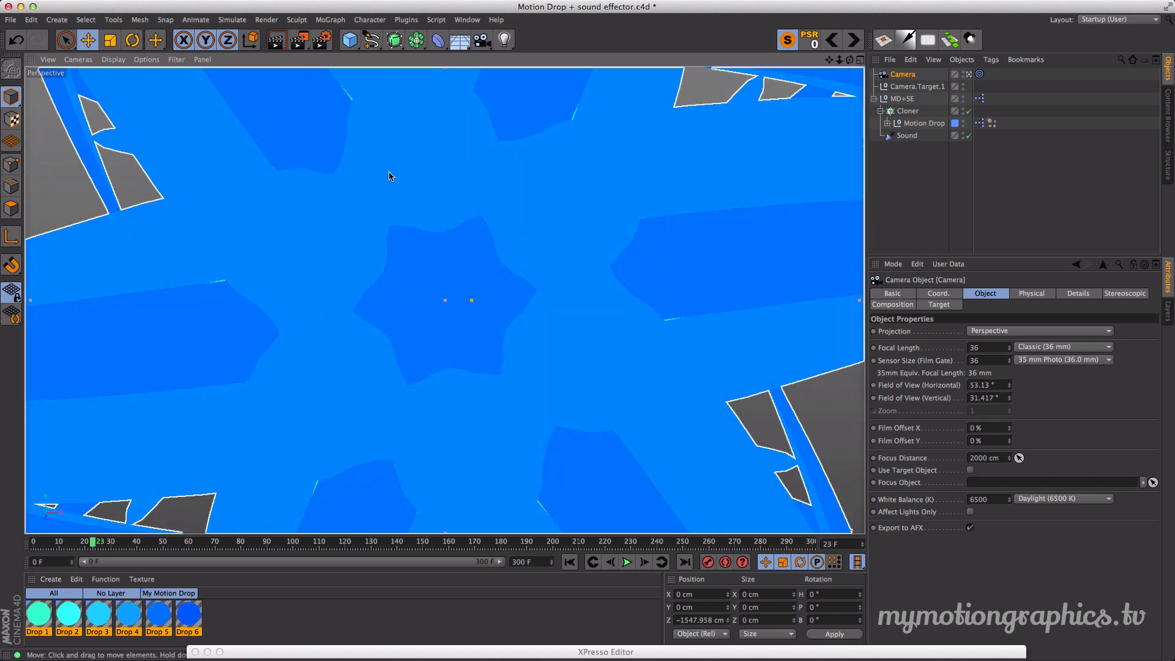
- Show all four views and, in the Right view, move the camera back along Z to about -2323 cm
{"action": "left_click", "coordinate": [860, 60]}
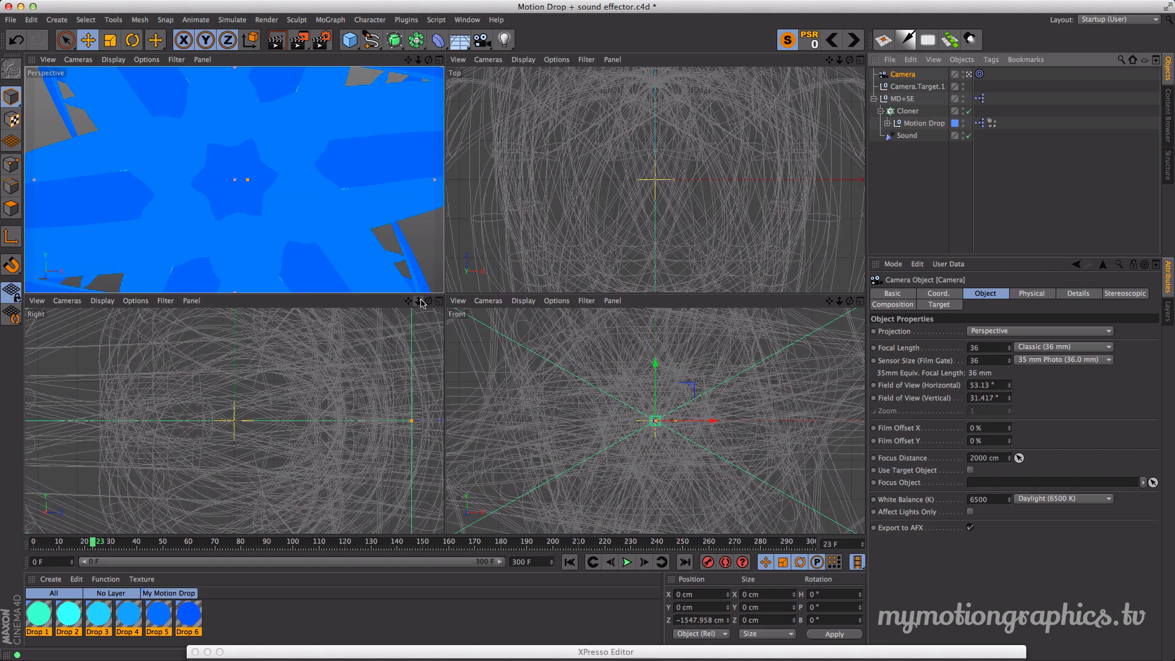
{"action": "mouse_move", "coordinate": [419, 302]}
{"action": "left_mouse_down"}
{"action": "mouse_move", "coordinate": [361, 301]}
{"action": "mouse_move", "coordinate": [420, 321]}
{"action": "left_mouse_up"}
{"action": "left_click_drag", "start_coordinate": [164, 421], "coordinate": [76, 423]}
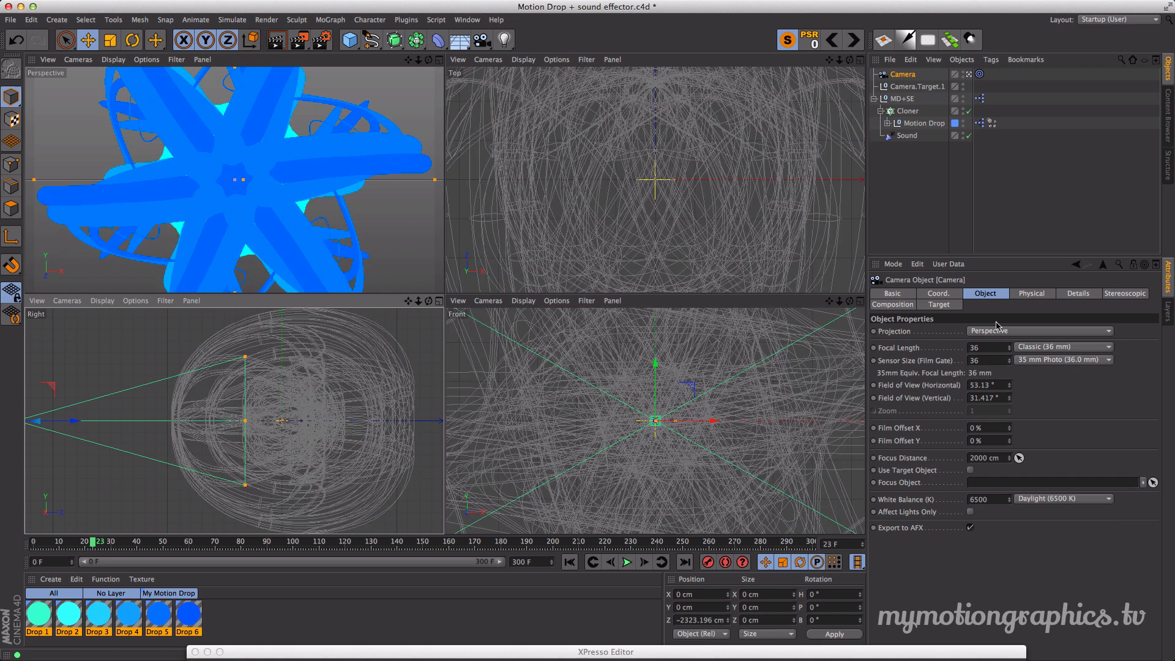
- Try a 25 mm focal length, settle on Super Wide (15 mm), and play the animation with all objects deselected
{"action": "left_click", "coordinate": [1041, 353]}
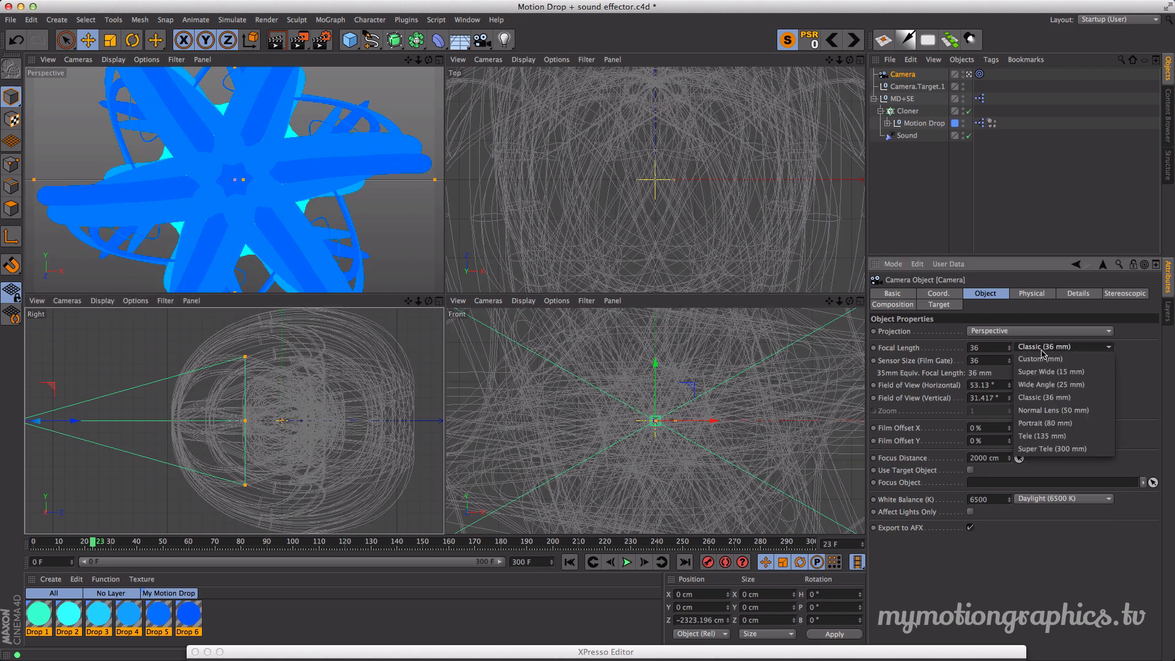
{"action": "left_click", "coordinate": [1058, 386]}
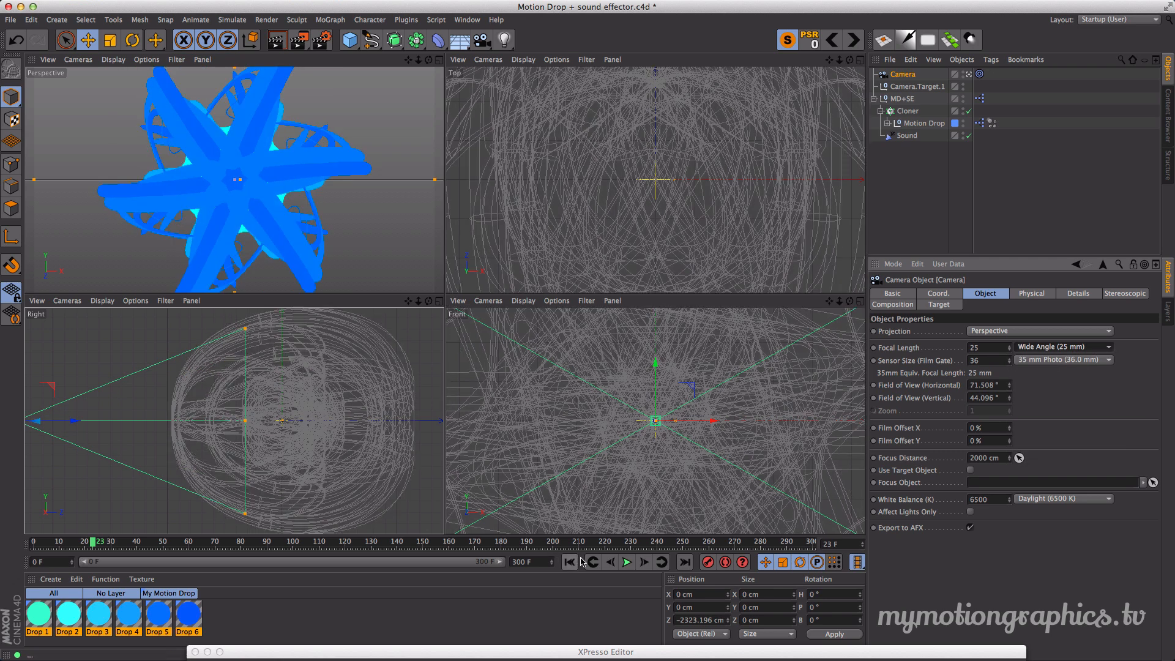
{"action": "left_click", "coordinate": [1036, 345]}
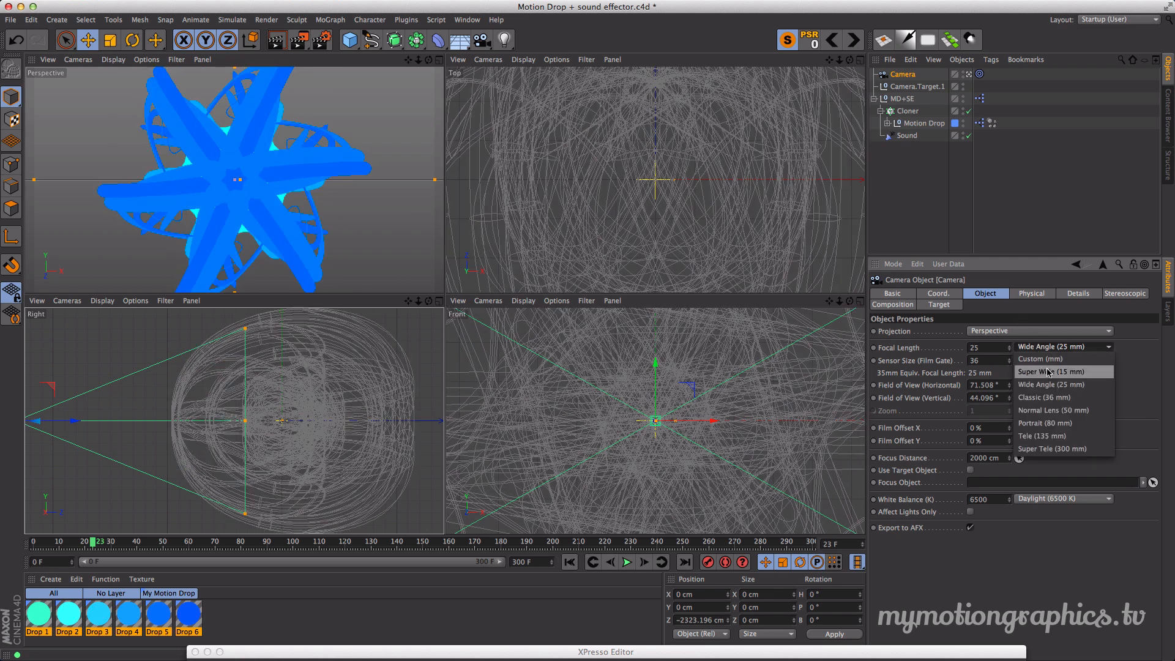
{"action": "left_click", "coordinate": [1050, 372]}
{"action": "left_click", "coordinate": [627, 562]}
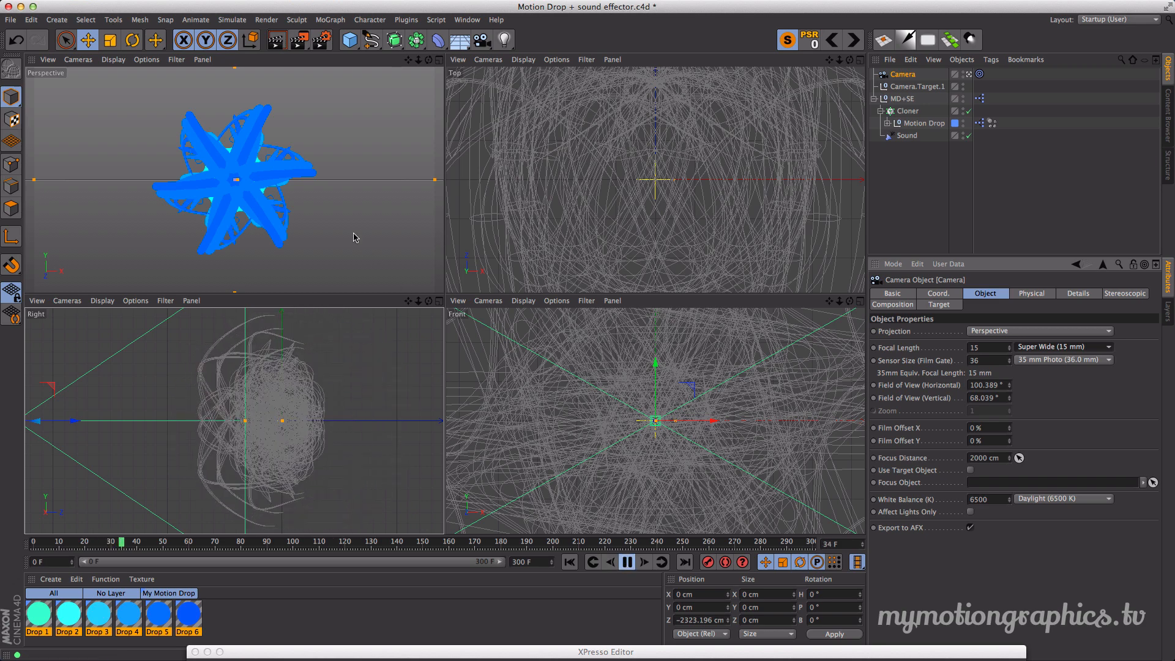
{"action": "left_click", "coordinate": [347, 215]}
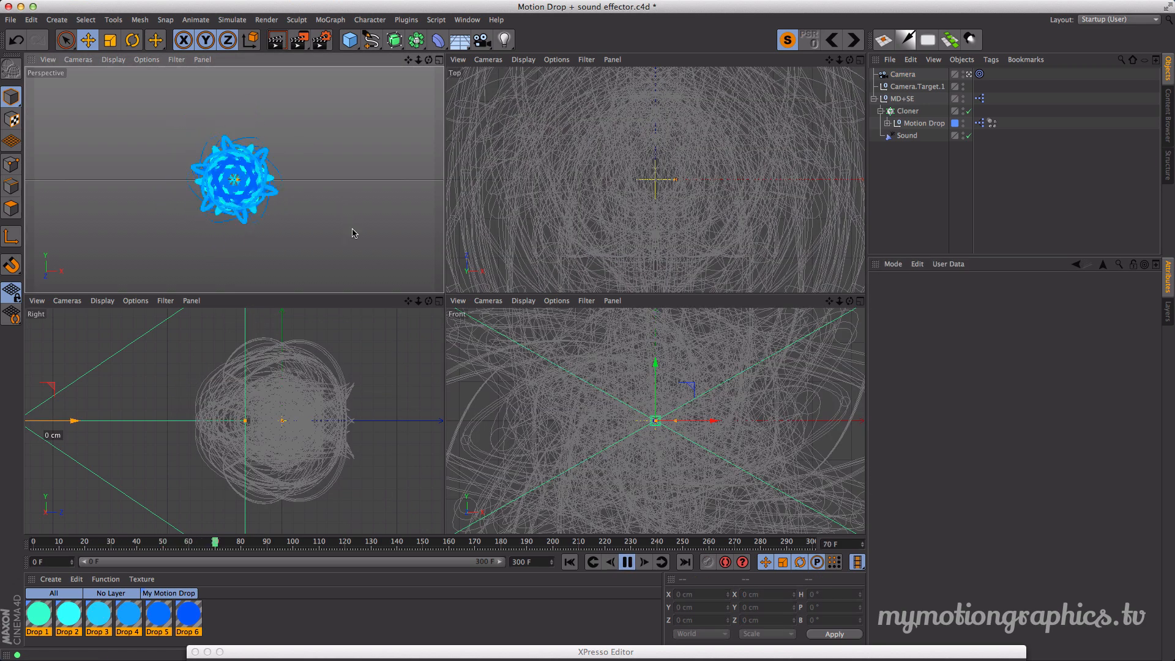